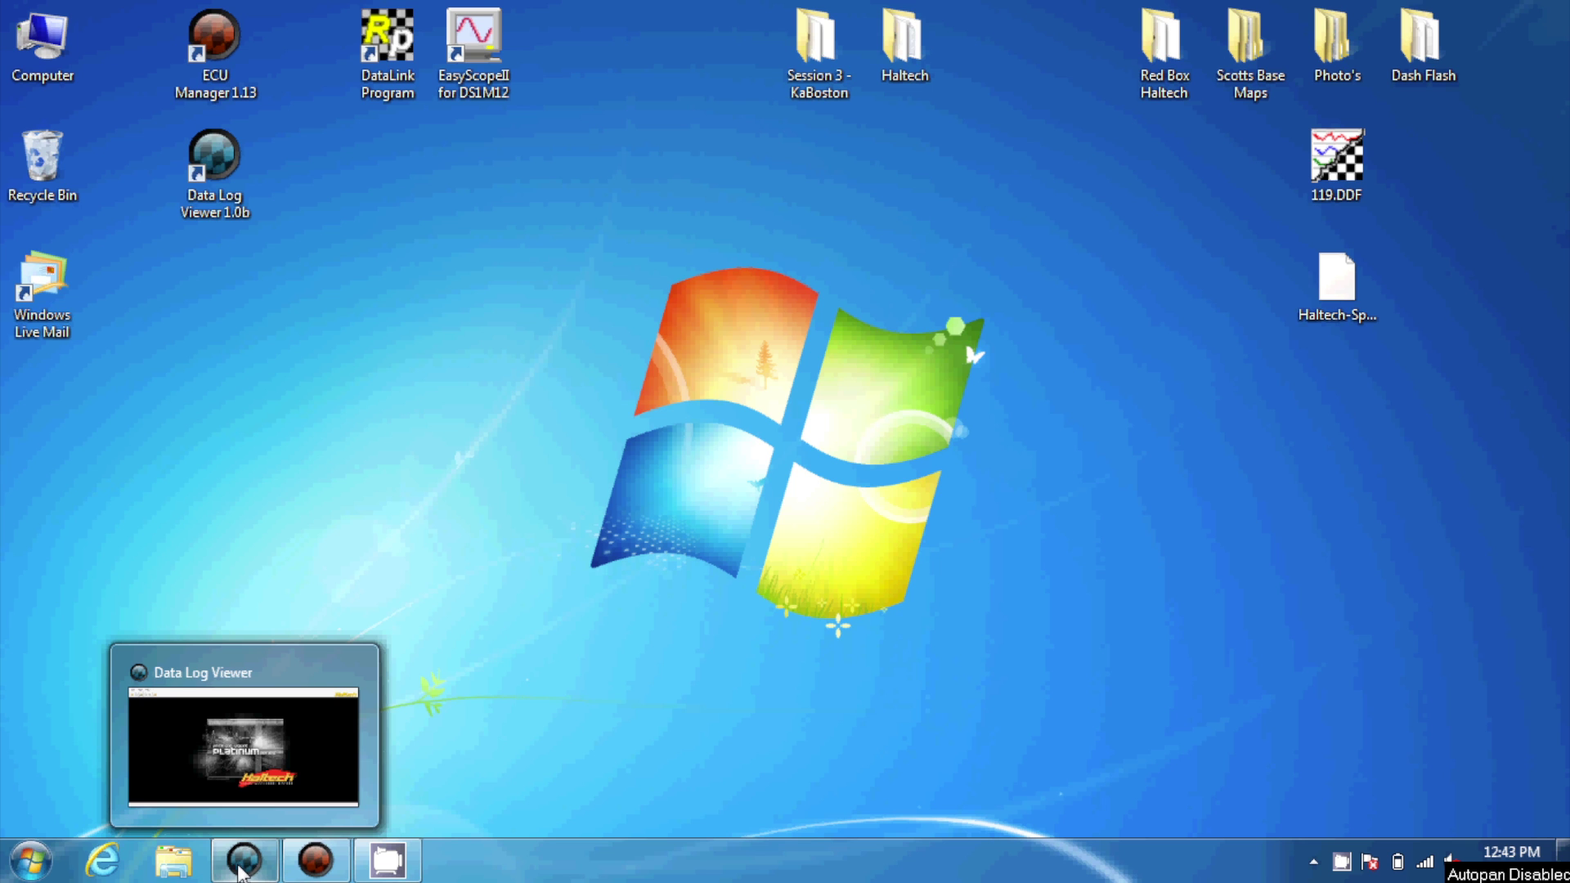
- Restore the ECU Manager window from the taskbar so the Fuel - Base table shows
mouse_move(286, 875)
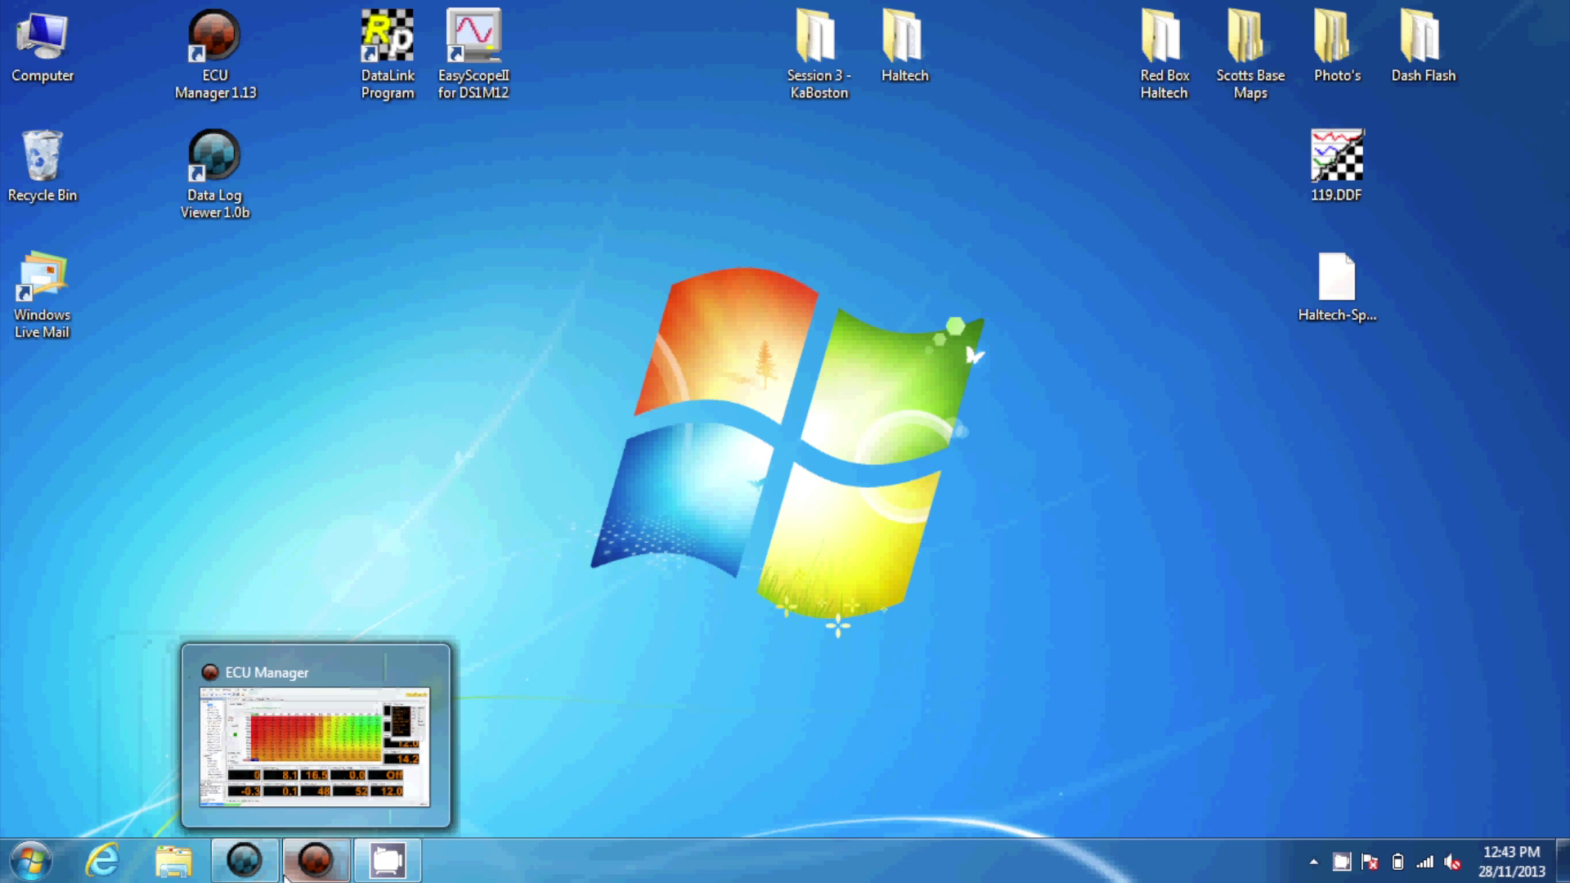
click(287, 876)
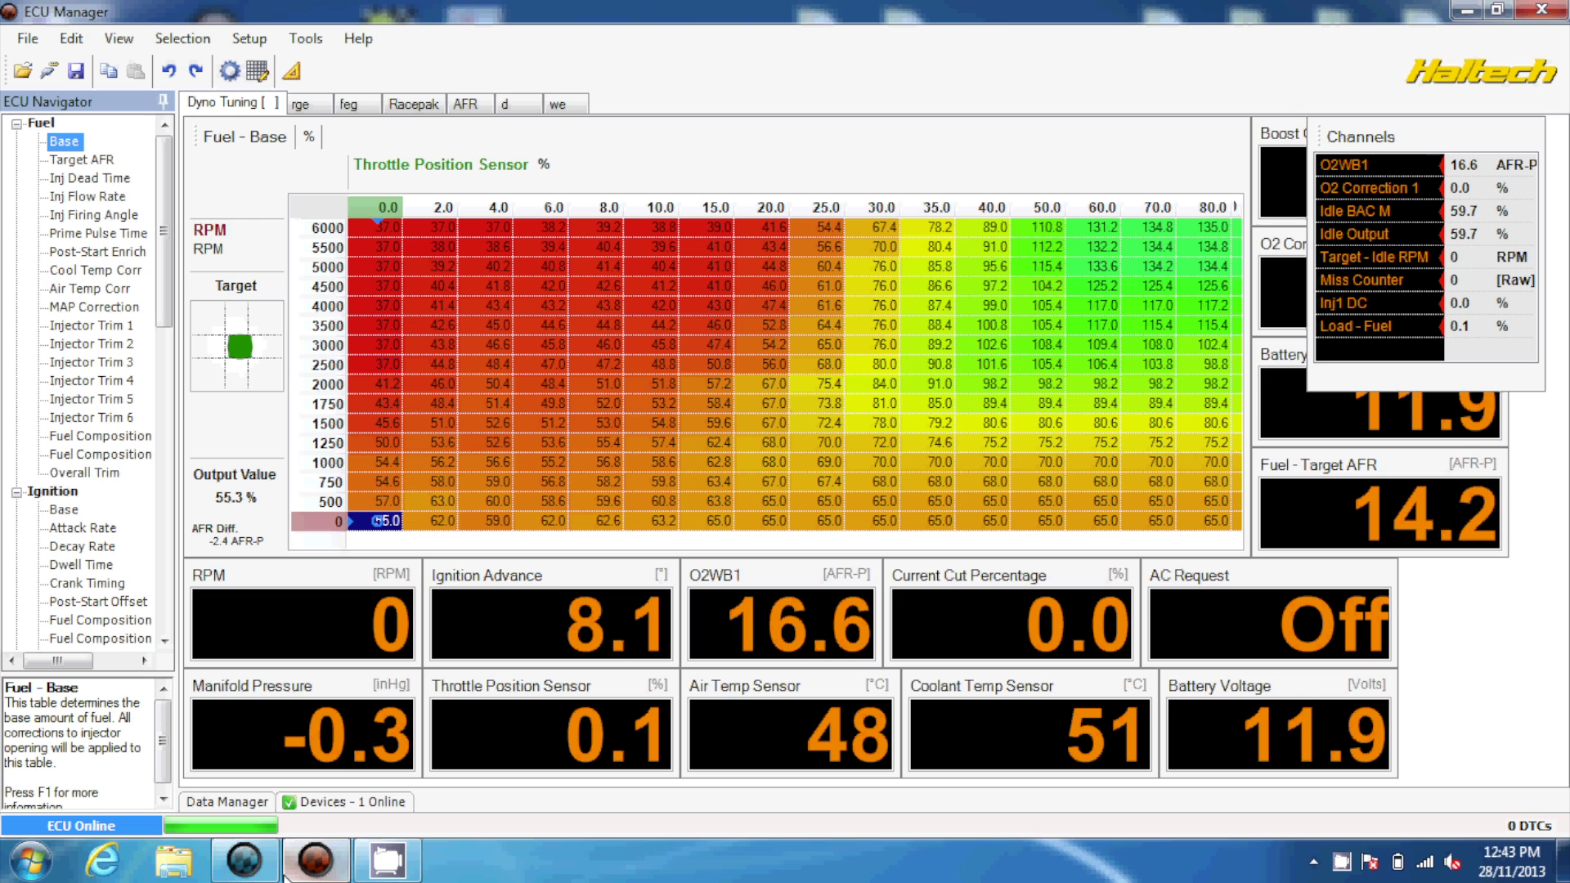
- In Main Setup's Data Logging, set the logging trigger channel to Analogue Voltage Input 1
click(249, 38)
click(263, 67)
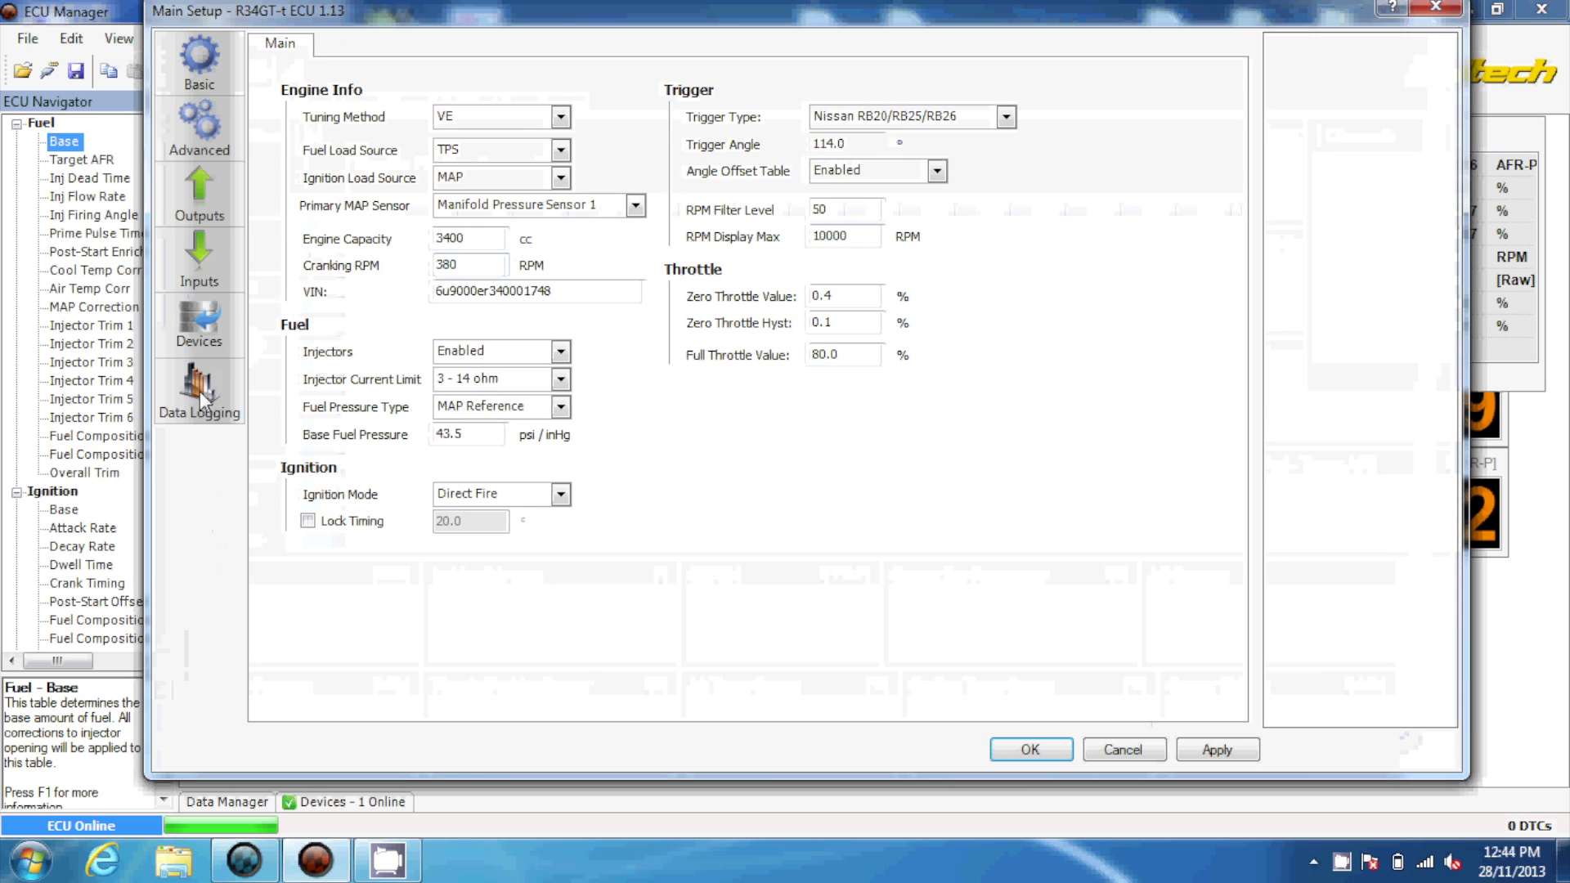
click(200, 392)
click(670, 687)
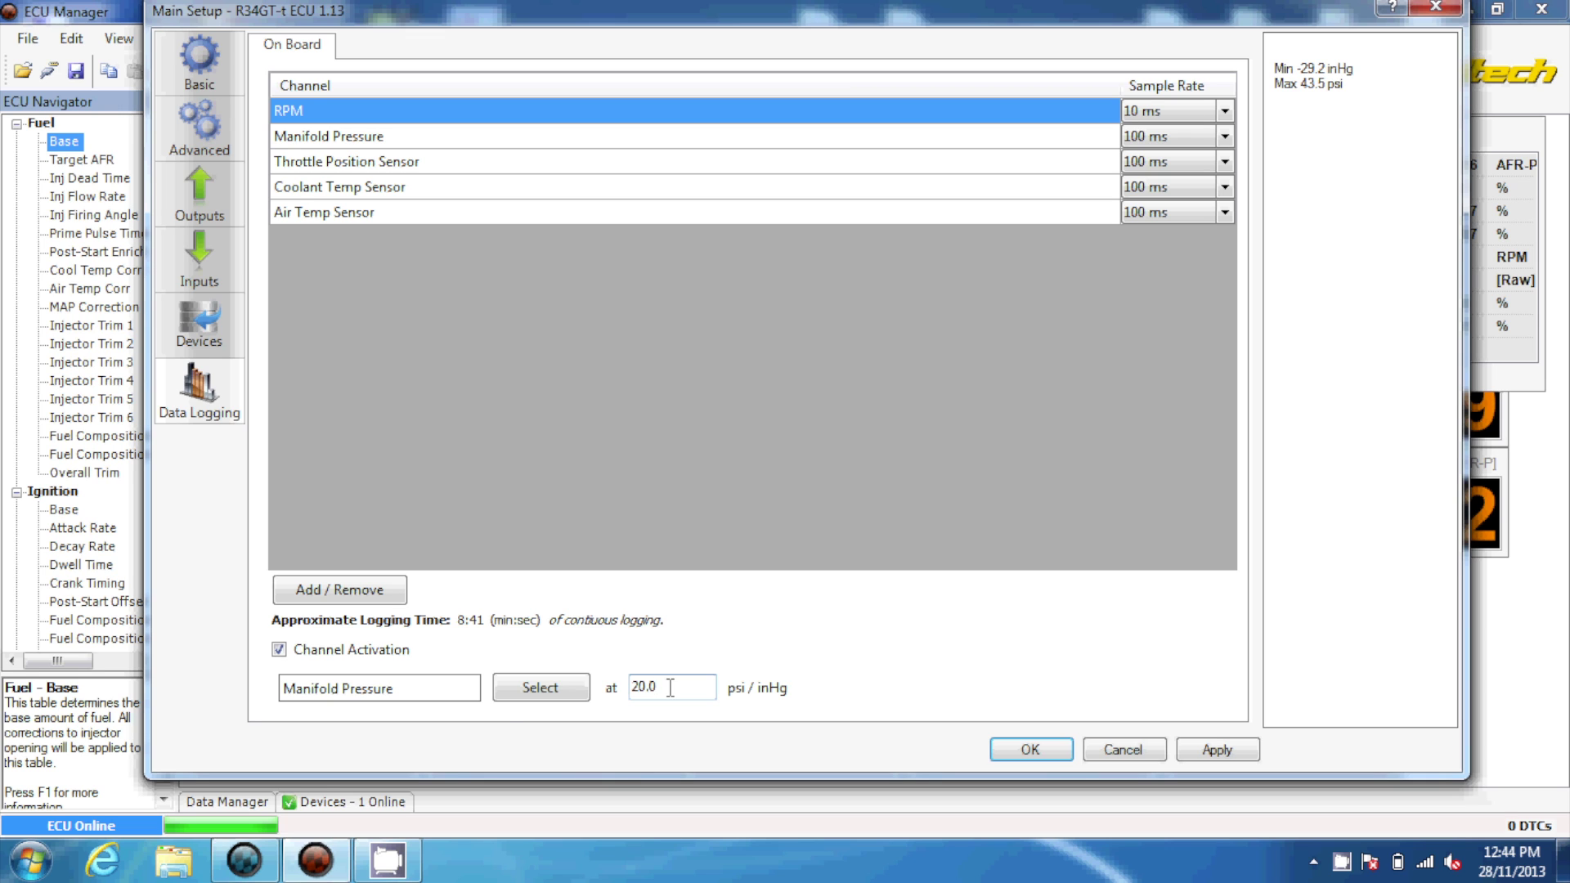
click(525, 693)
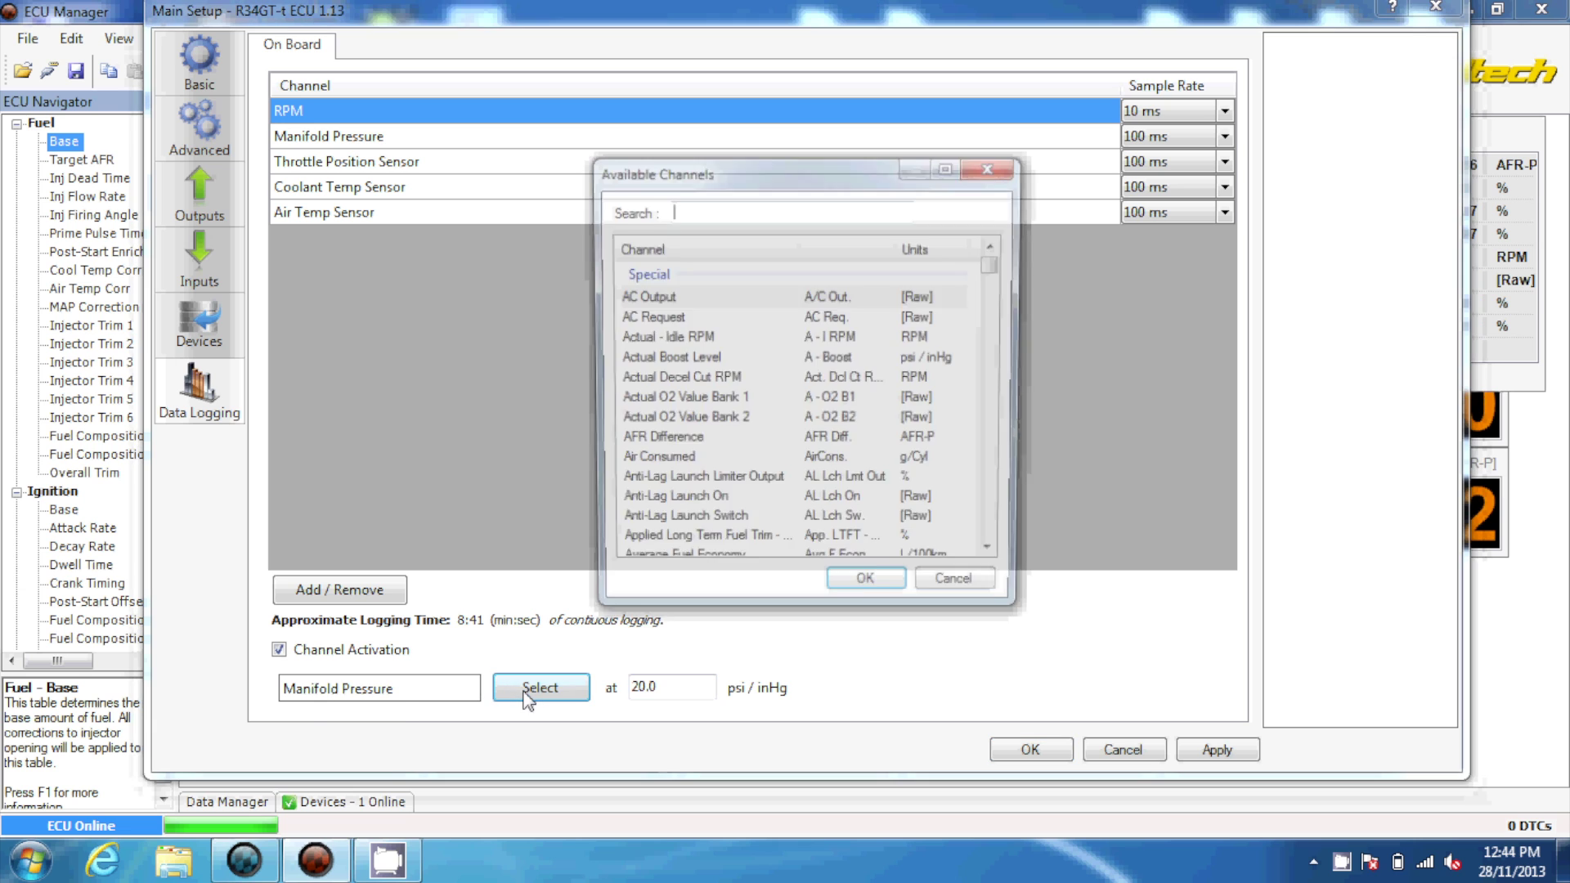
text(avi)
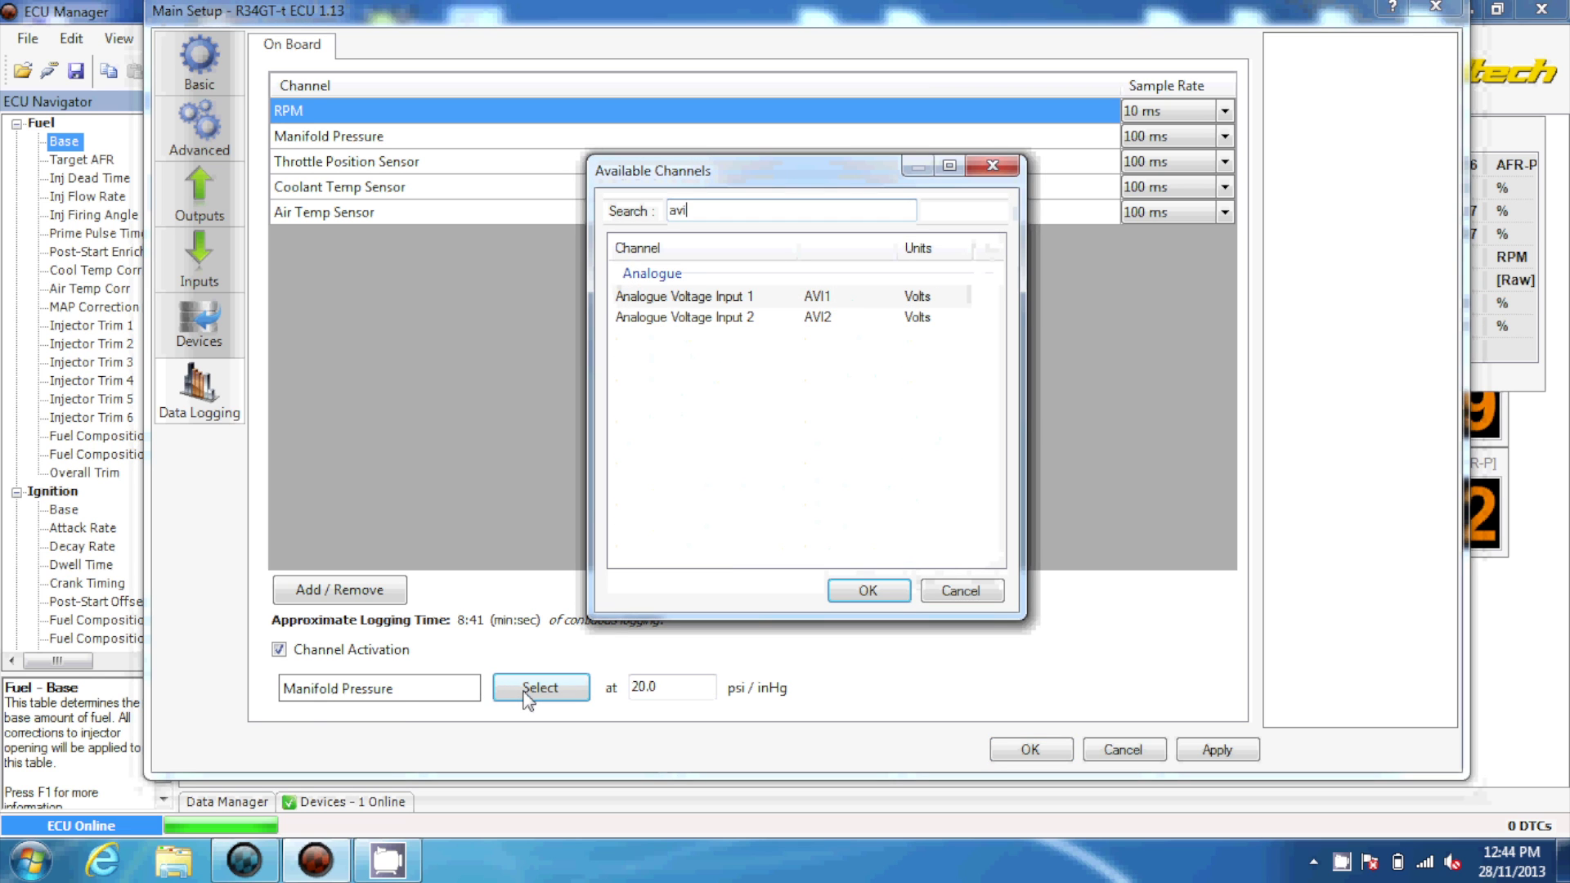
key(Tab)
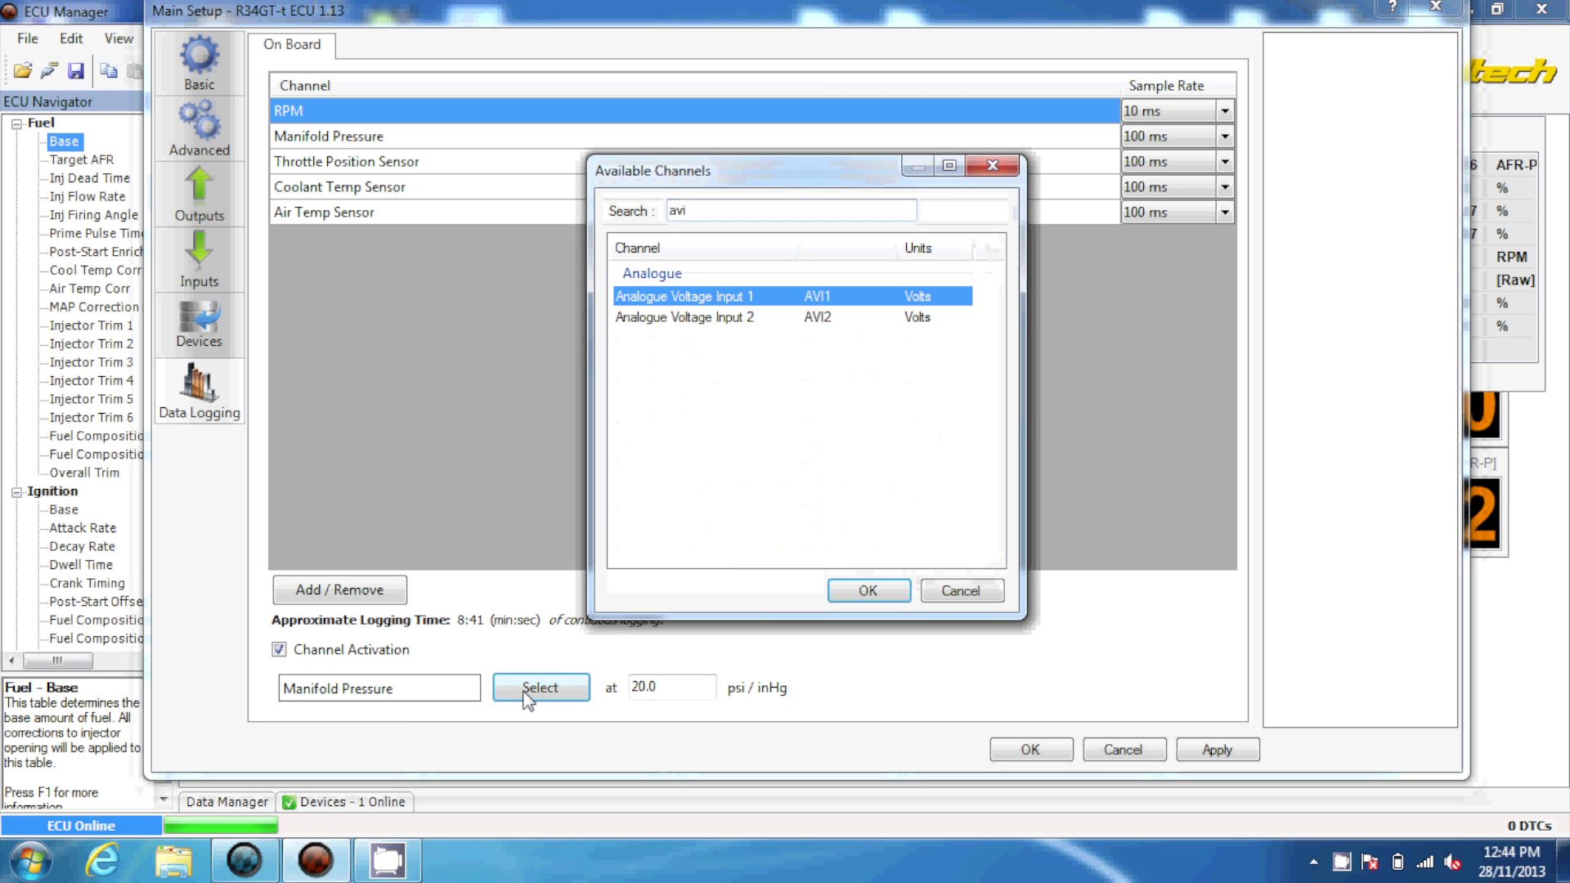
click(900, 587)
- Set the logging activation threshold to 1.00 V and apply the setup
click(697, 693)
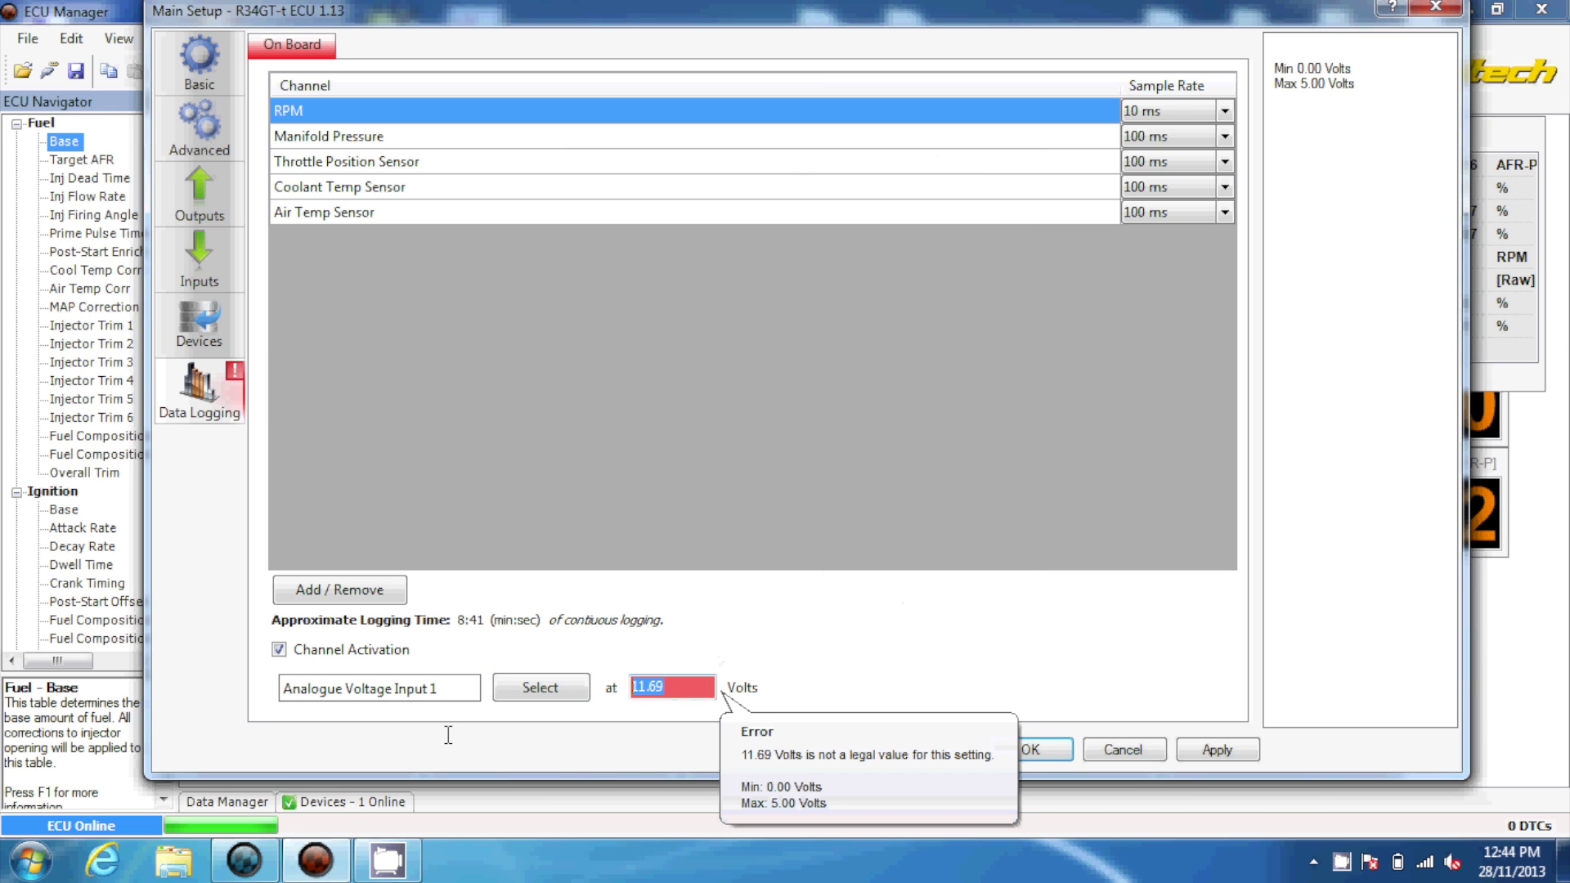
text(1)
click(1233, 758)
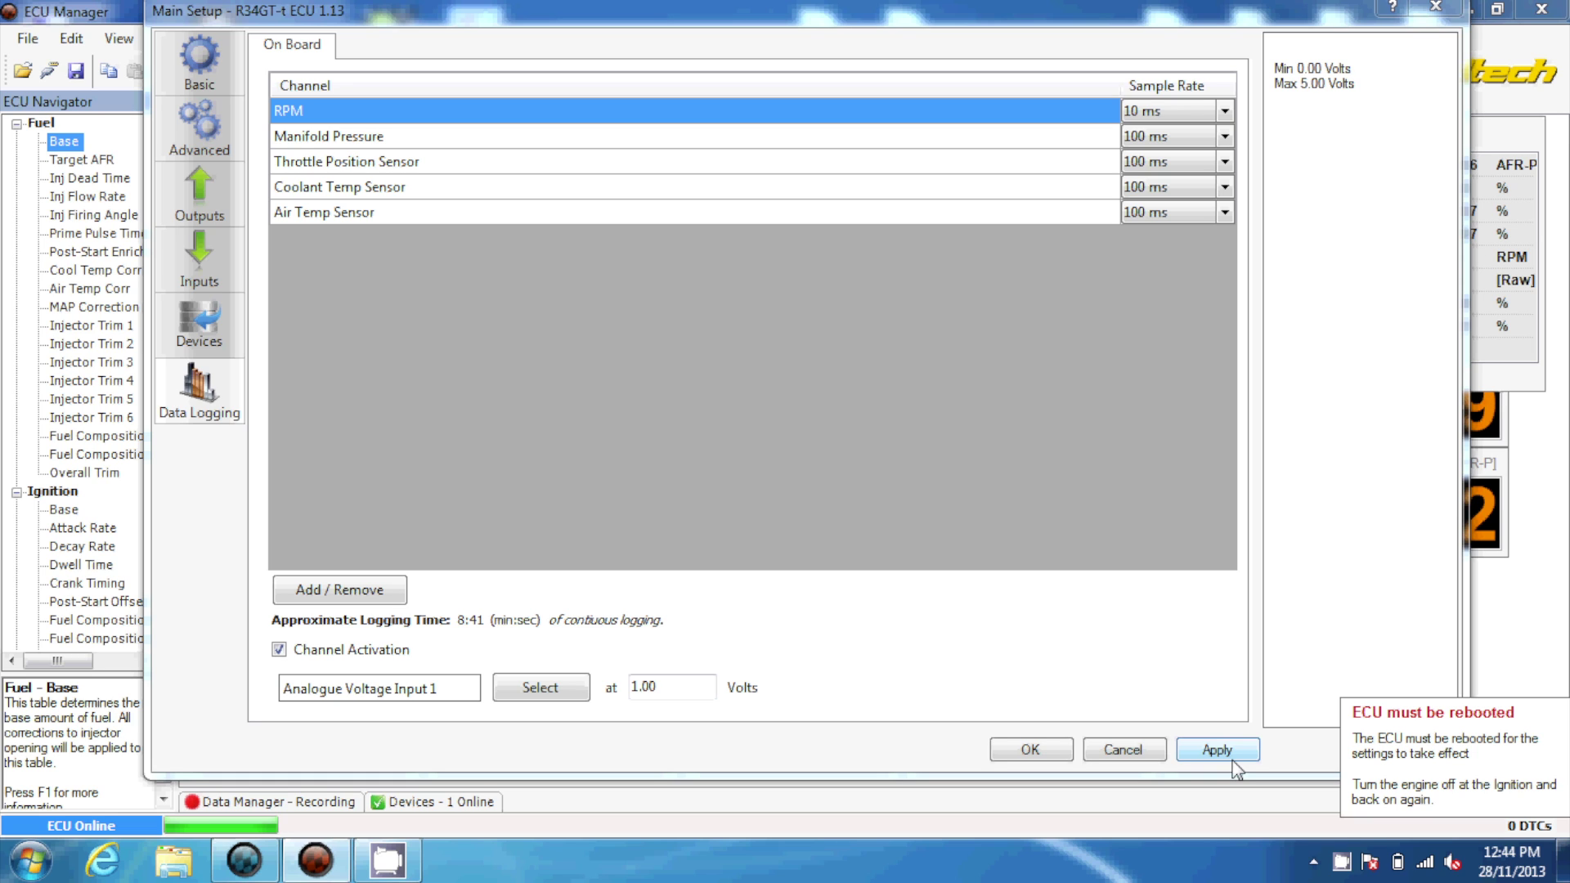
click(1037, 746)
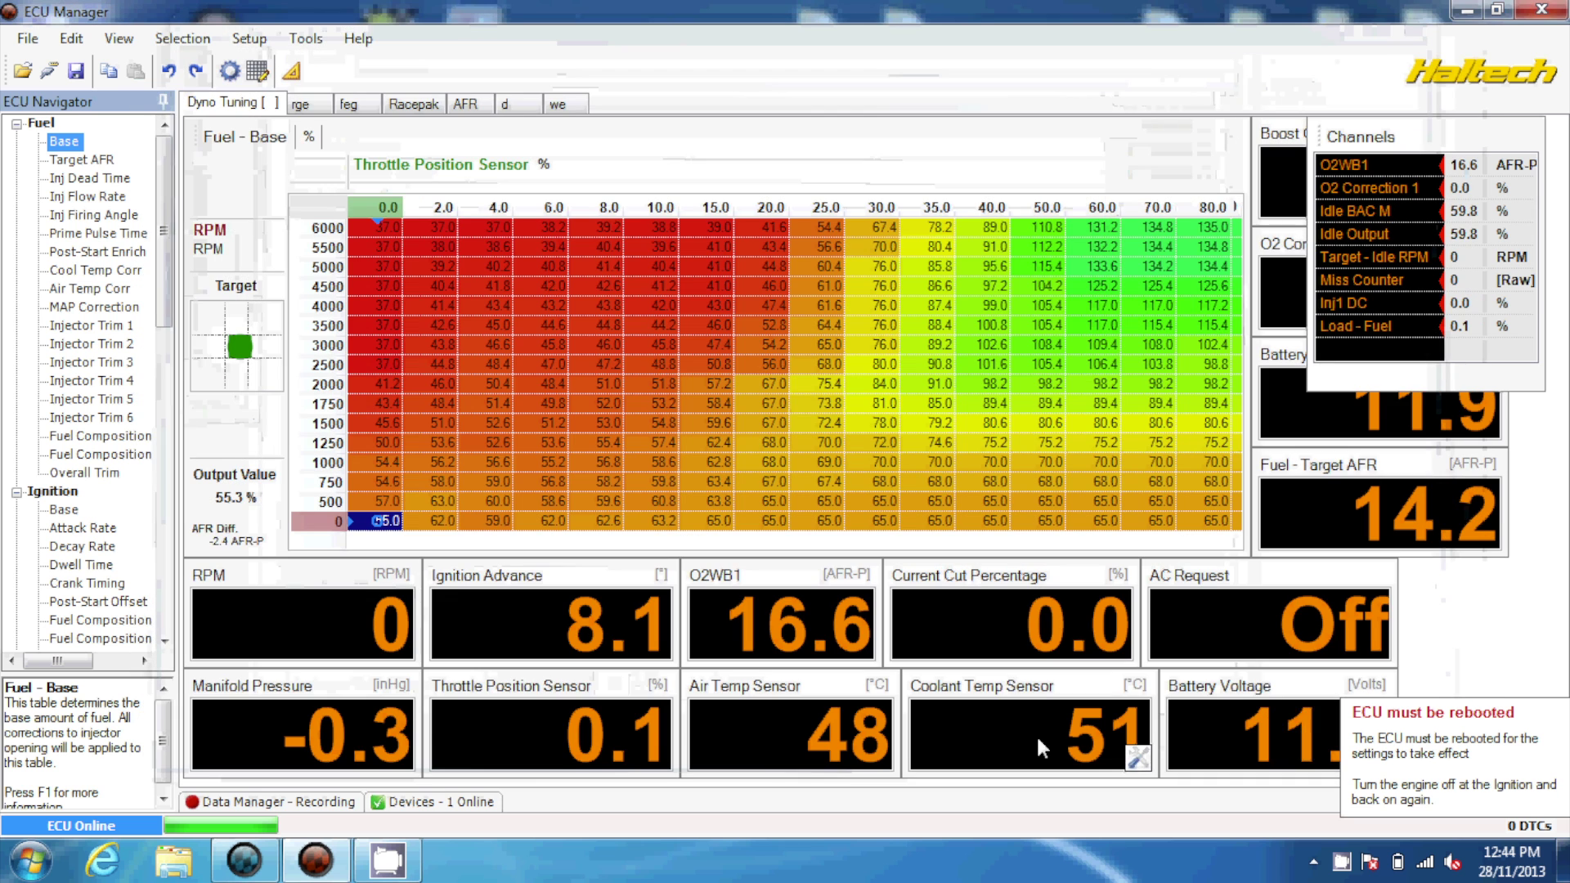
- Confirm the ECU reset and add a new Channels display panel to the page
click(768, 508)
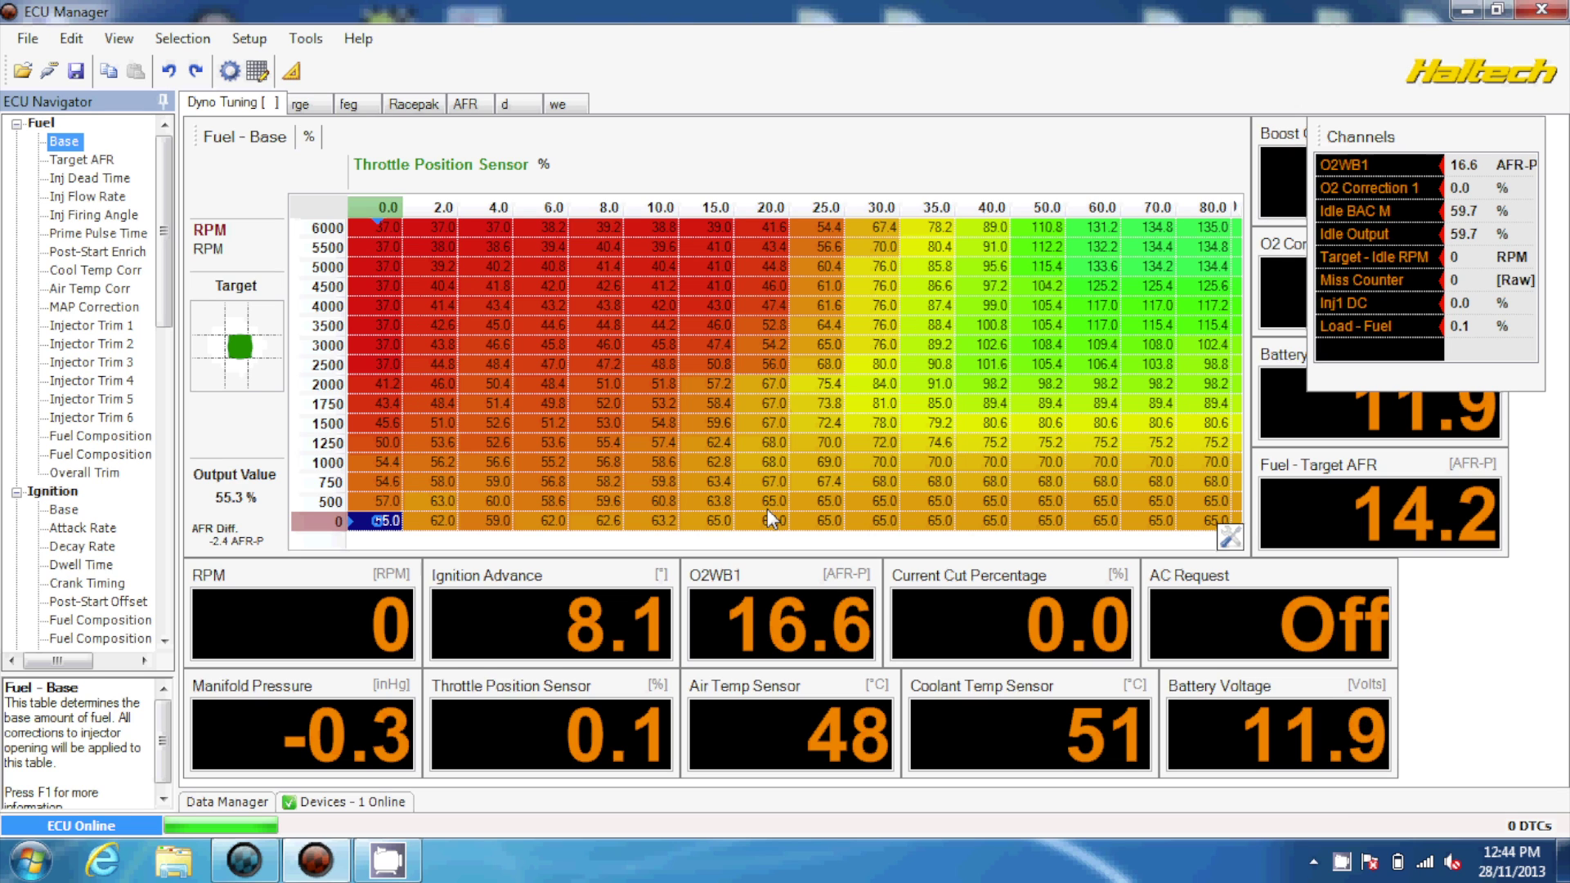
right_click(1390, 579)
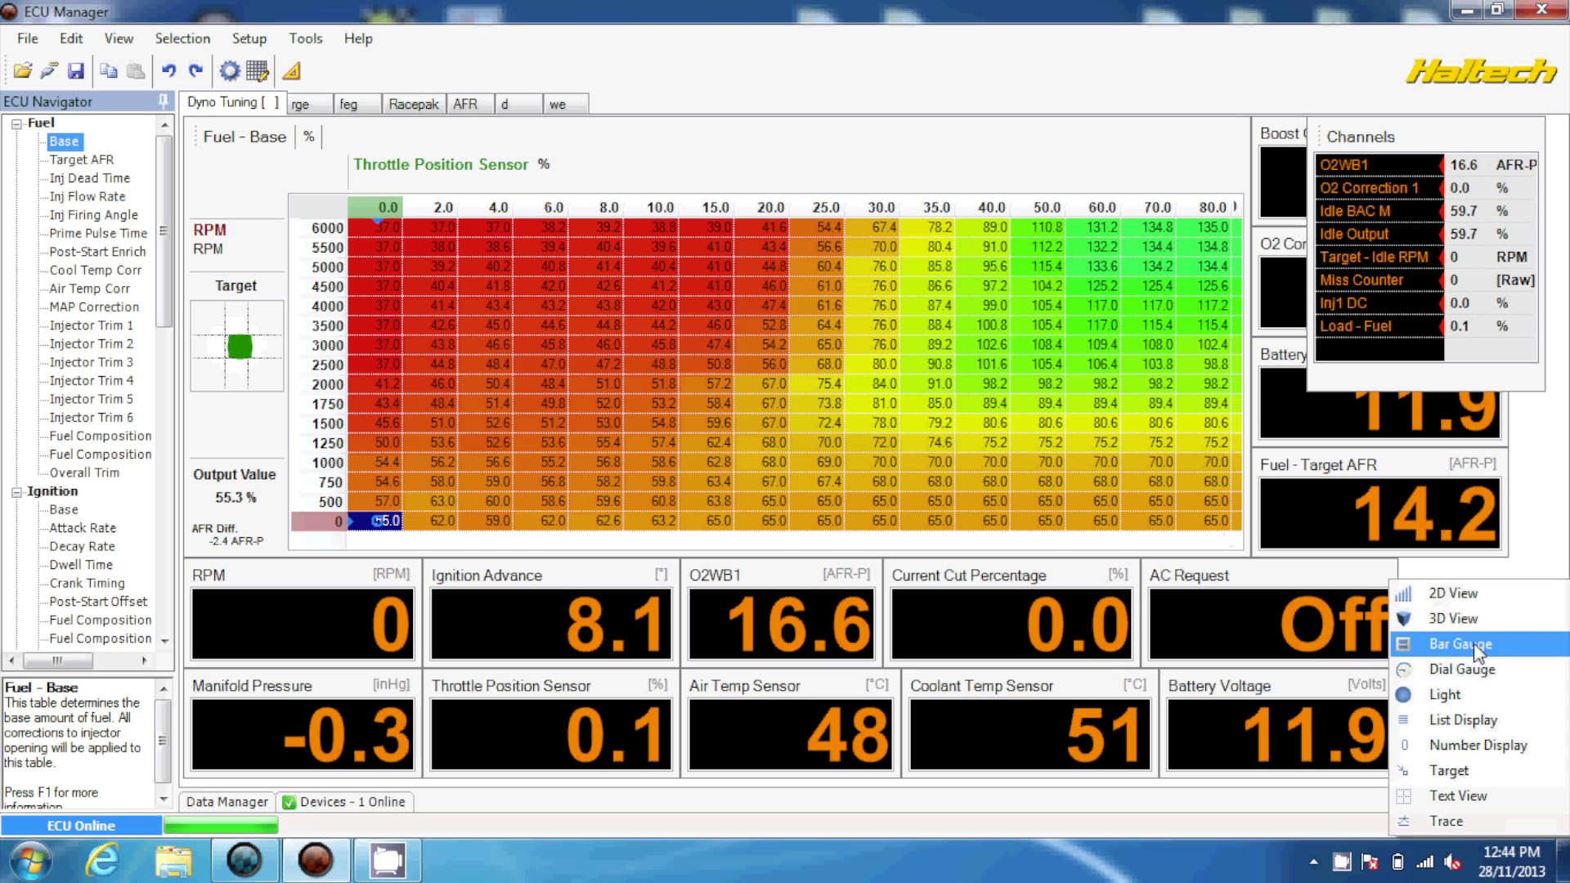
click(1478, 692)
- Fill the Channels panel with every available channel, from AC Output through Trigger Counter
right_click(1459, 643)
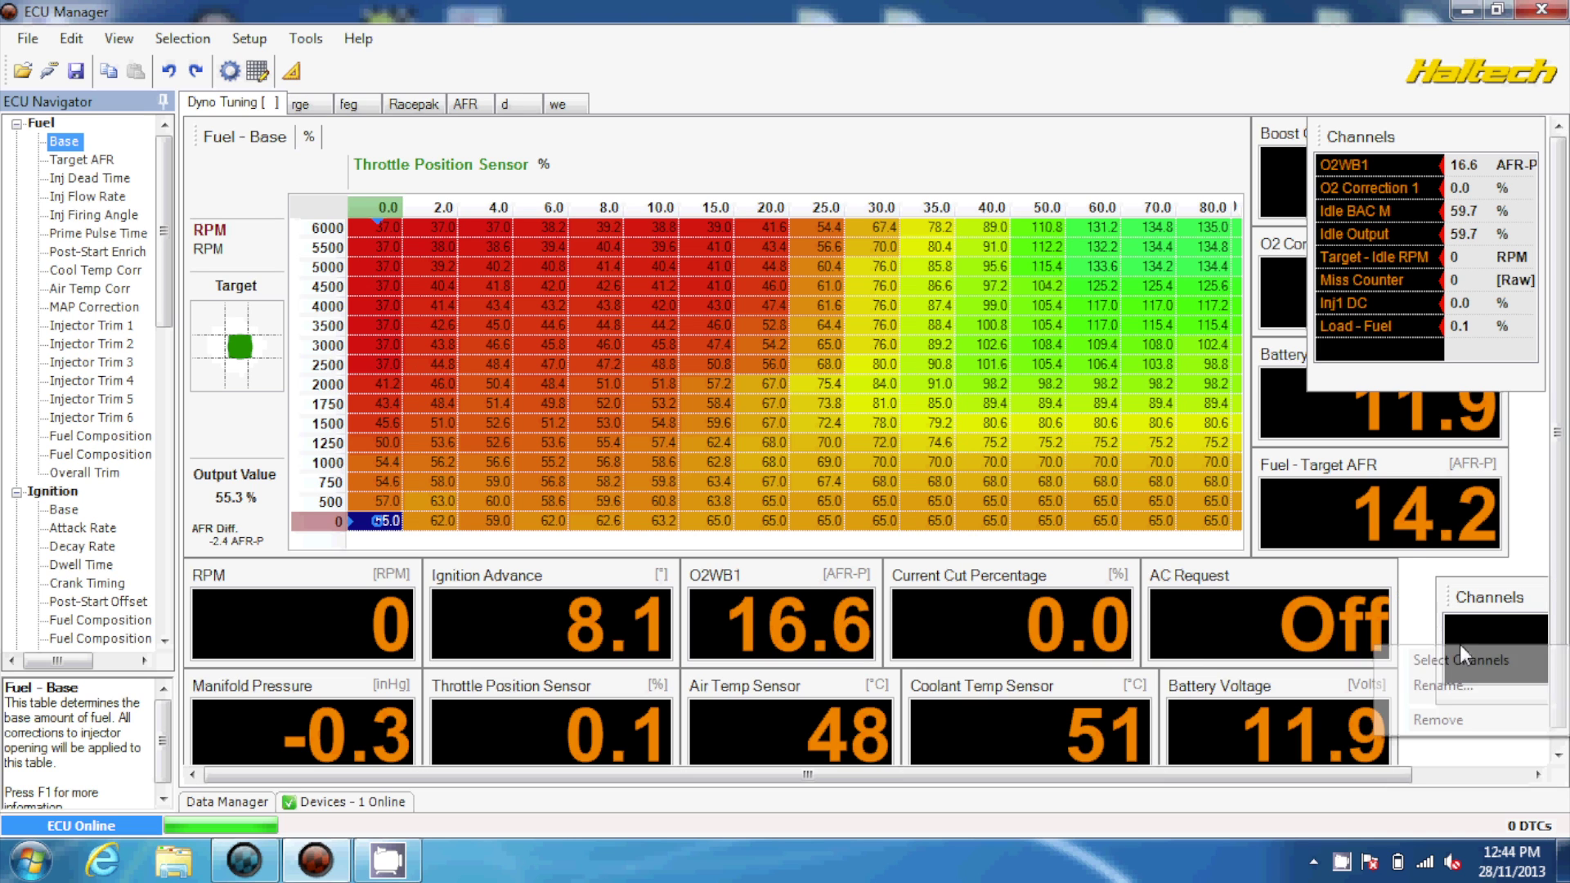
click(1461, 654)
click(648, 303)
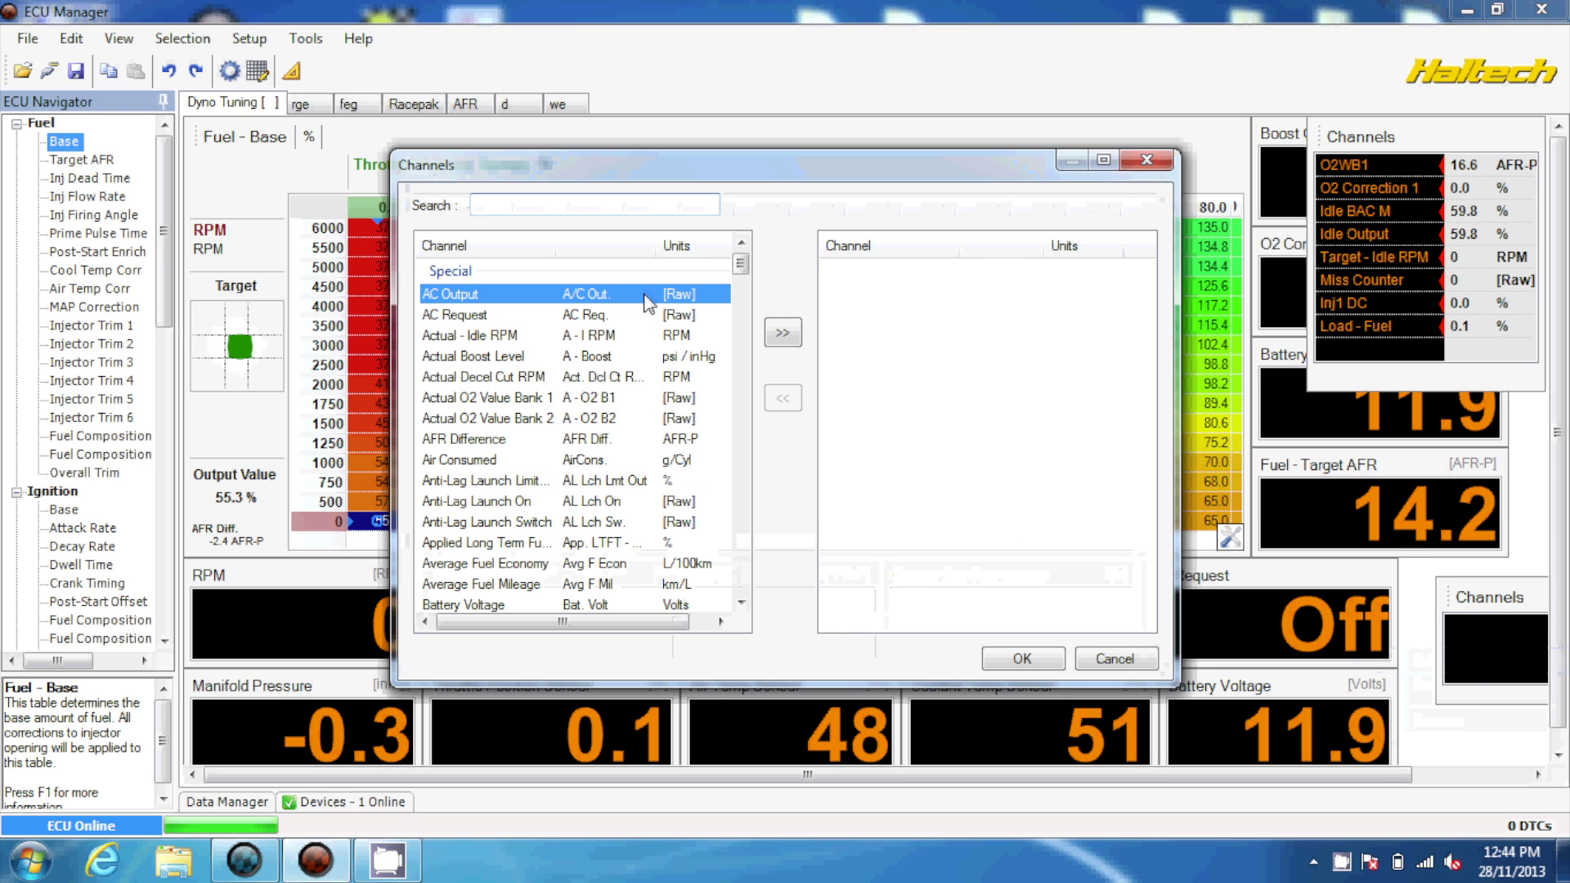
key(shift+Down)
key(shift+Down)
key(shift+Down)
key(shift+Down)
key(shift+Down)
key(shift+Down)
key(shift+Down)
key(shift+Down)
key(shift+Down)
key(shift+Down)
key(shift+Down)
key(shift+Down)
key(shift+Down)
key(shift+Down)
key(shift+Down)
key(shift+Down)
key(shift+Down)
key(shift+Down)
key(shift+Down)
key(shift+Down)
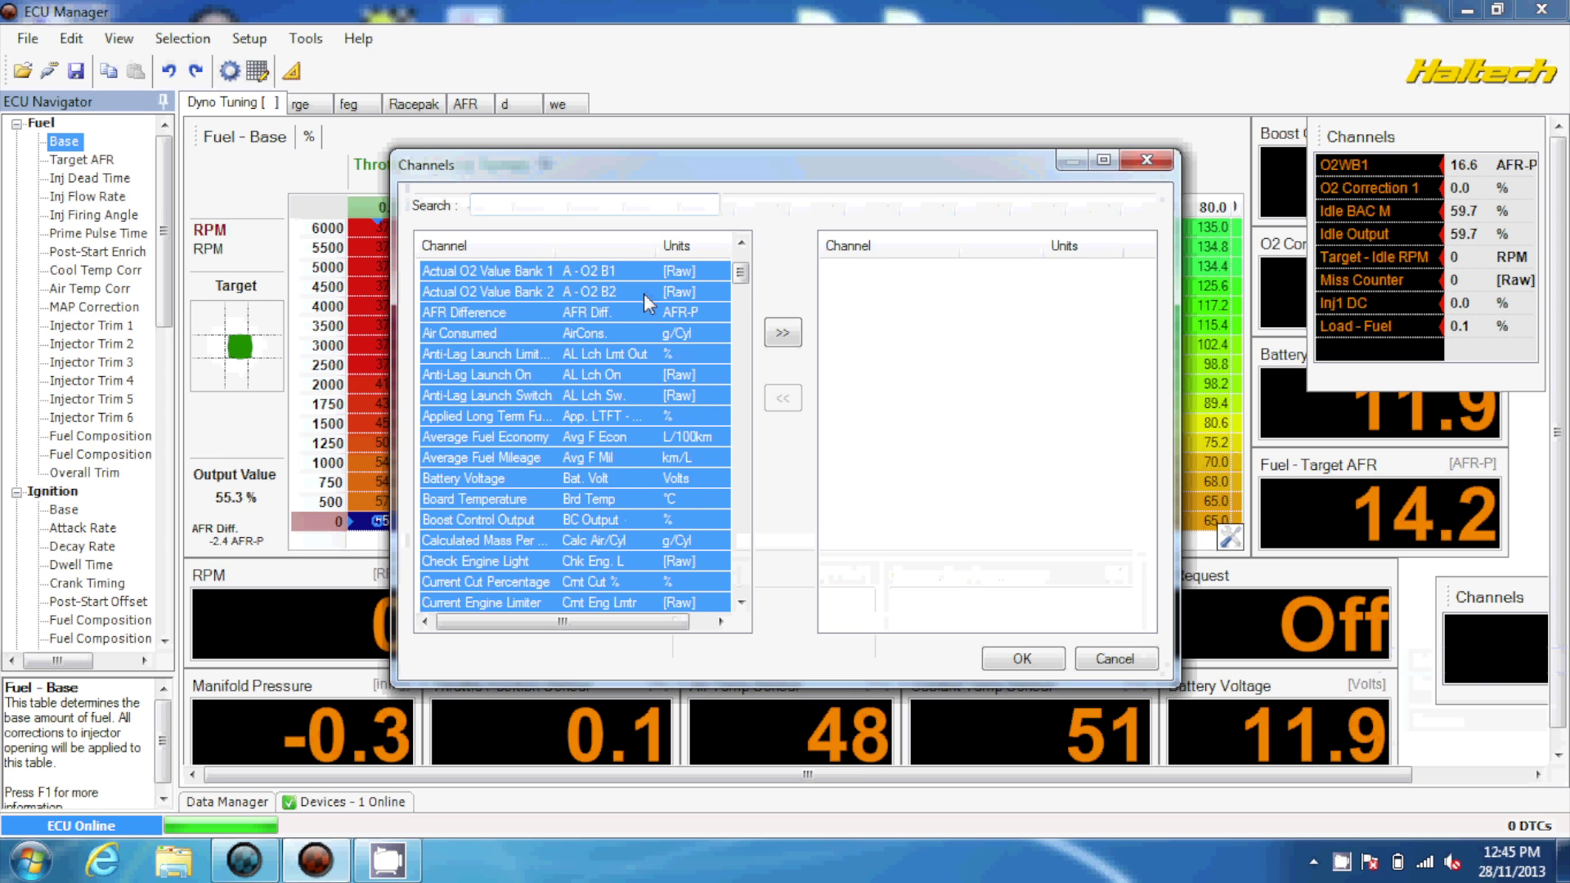
key(shift+Down)
key(shift+Down)
key(shift+Down)
key(shift+Down)
key(shift+Down)
key(shift+Down)
key(shift+Down)
key(shift+Down)
key(shift+Down)
key(shift+Down)
key(shift+Down)
key(shift+Down)
key(shift+Down)
key(shift+Down)
key(shift+Down)
key(shift+Down)
key(shift+Down)
key(shift+Down)
key(shift+Down)
key(shift+Down)
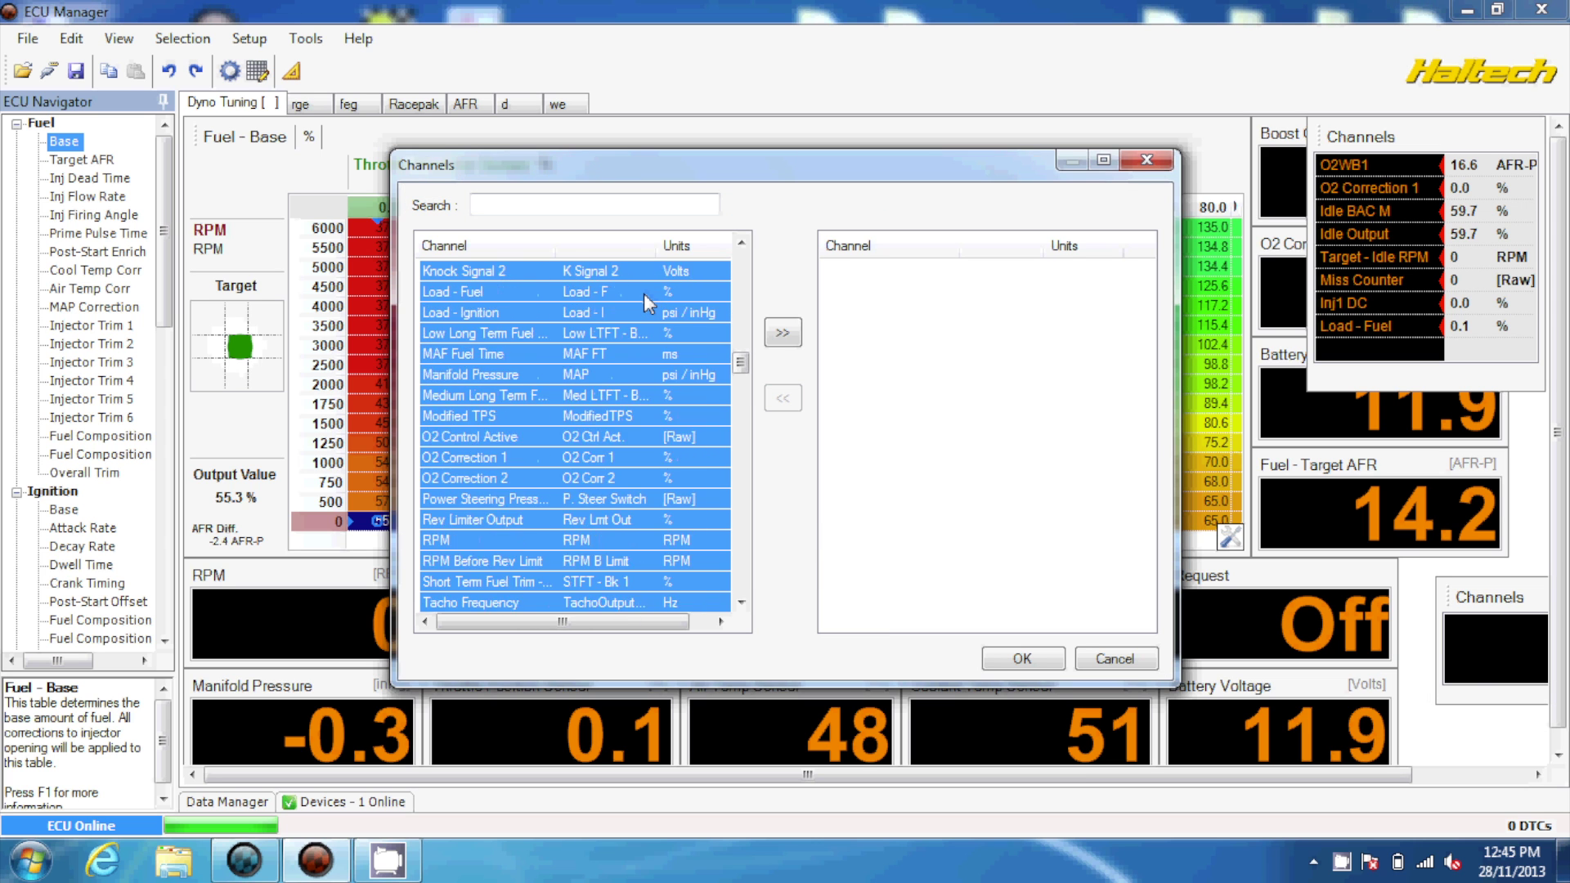
key(shift+Down)
key(shift+Down)
key(shift+Down)
key(shift+Down)
key(shift+Down)
key(shift+Down)
key(shift+Down)
key(shift+Down)
key(shift+Down)
key(shift+Down)
key(shift+Down)
key(shift+Down)
key(shift+Down)
key(shift+Down)
key(shift+Down)
key(shift+Down)
key(shift+Down)
key(shift+Down)
key(shift+Down)
key(shift+Down)
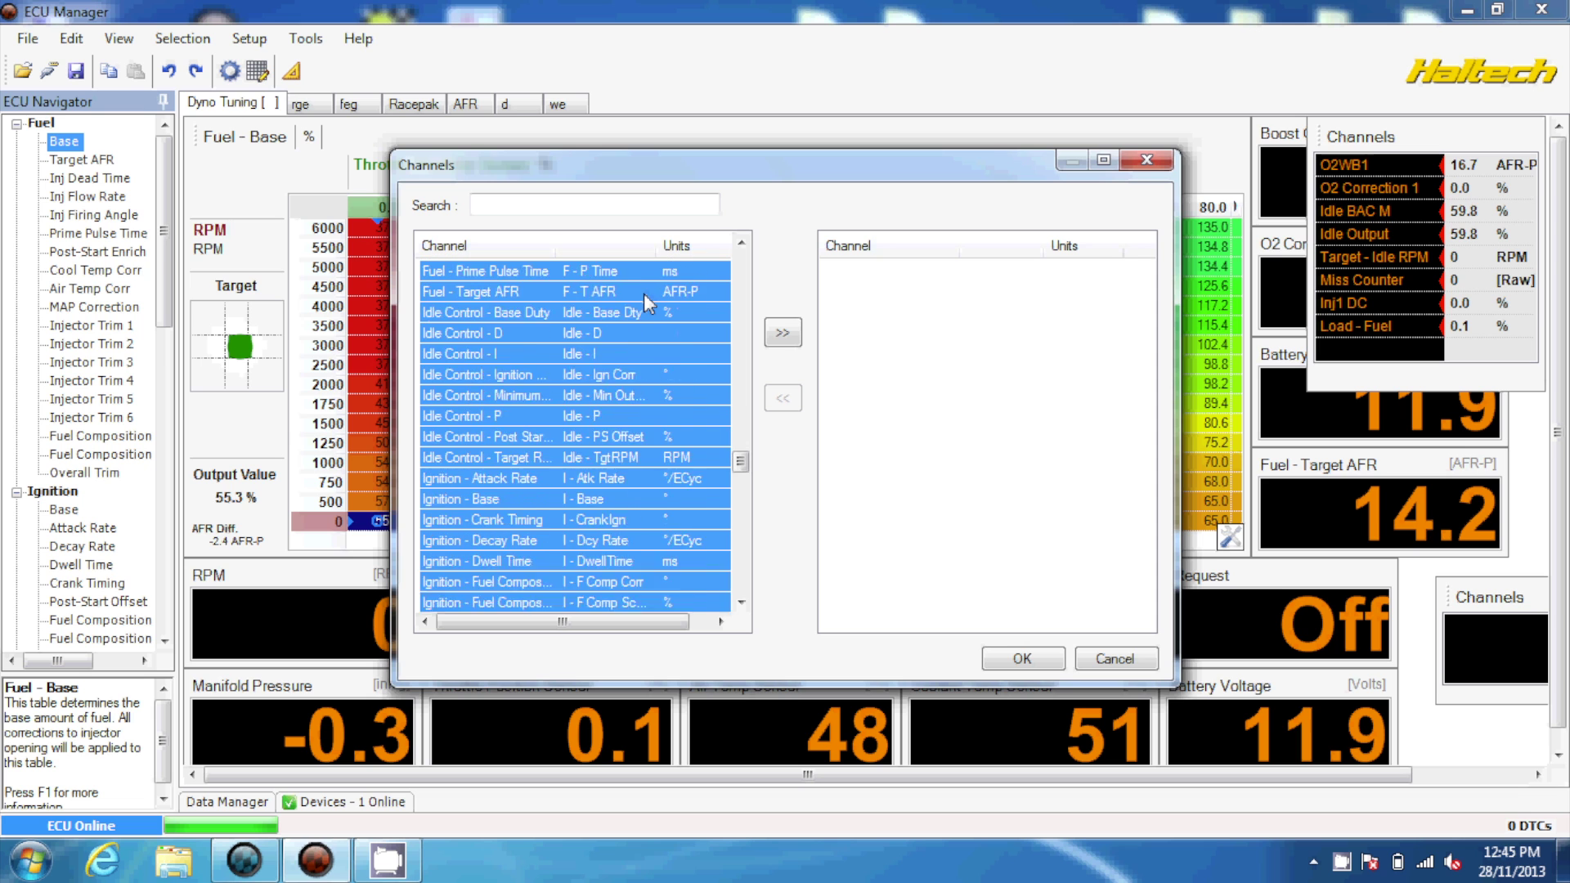
key(shift+Down)
key(shift+Down)
key(shift+Down)
key(shift+Down)
key(shift+Down)
key(shift+Down)
key(shift+Down)
key(shift+Down)
key(shift+Down)
key(shift+Down)
key(shift+Down)
key(shift+Down)
key(shift+Down)
key(shift+Down)
key(shift+Down)
key(shift+Down)
key(shift+Down)
key(shift+Down)
key(shift+Down)
key(shift+Down)
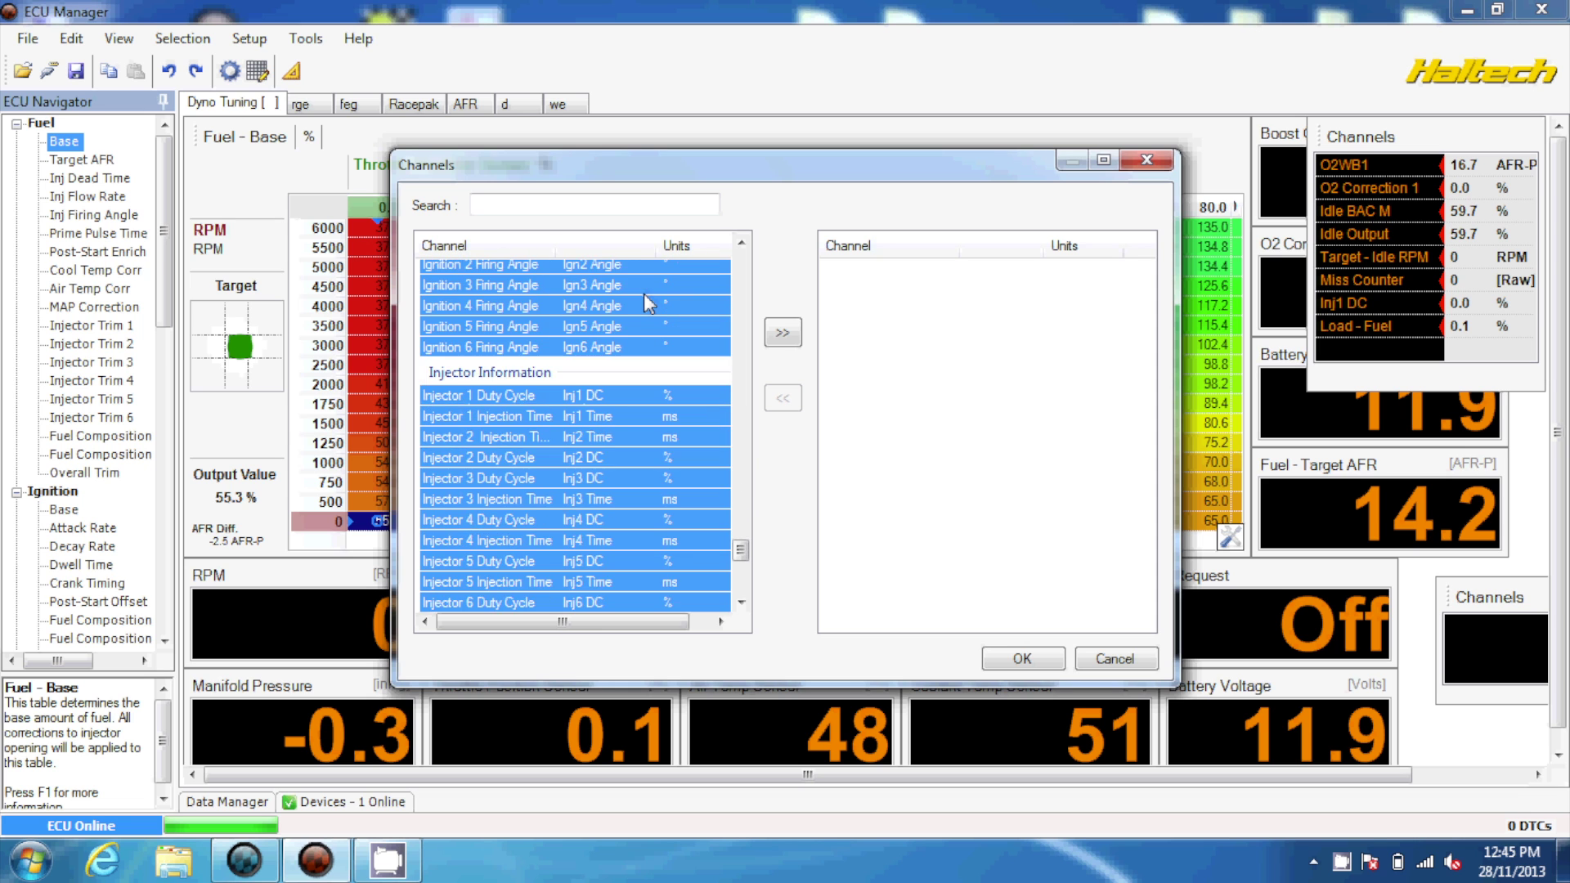
key(shift+Down)
key(shift+Down)
key(shift+Down)
key(shift+Down)
key(shift+Down)
key(shift+Down)
key(shift+Down)
key(shift+Down)
key(shift+Down)
key(shift+Down)
key(shift+Down)
key(shift+Down)
key(shift+Down)
key(shift+Down)
key(shift+Down)
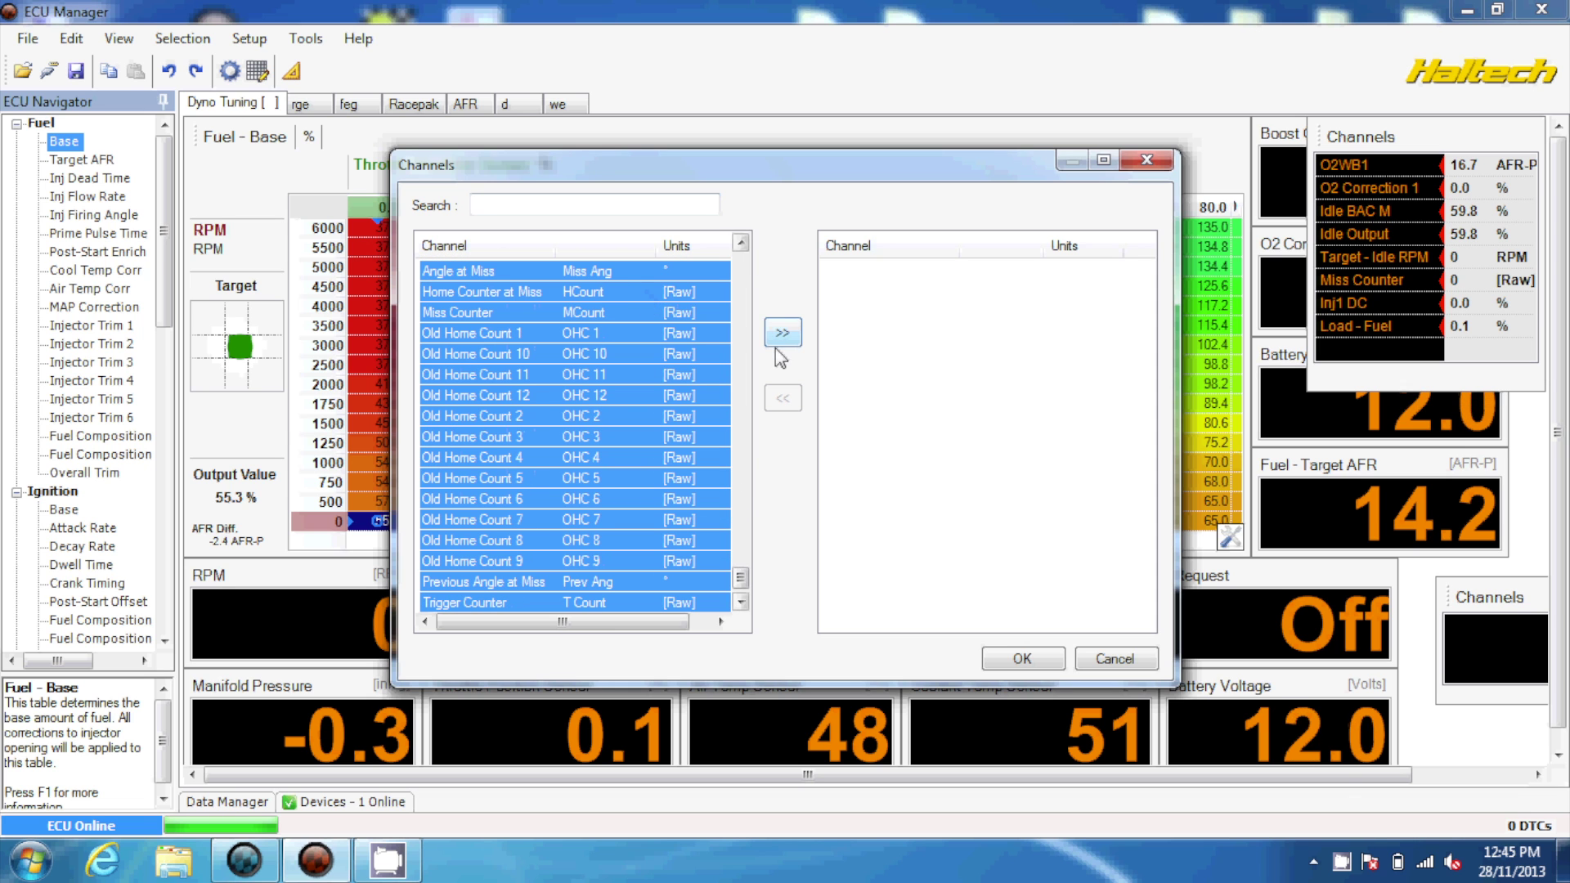
click(781, 334)
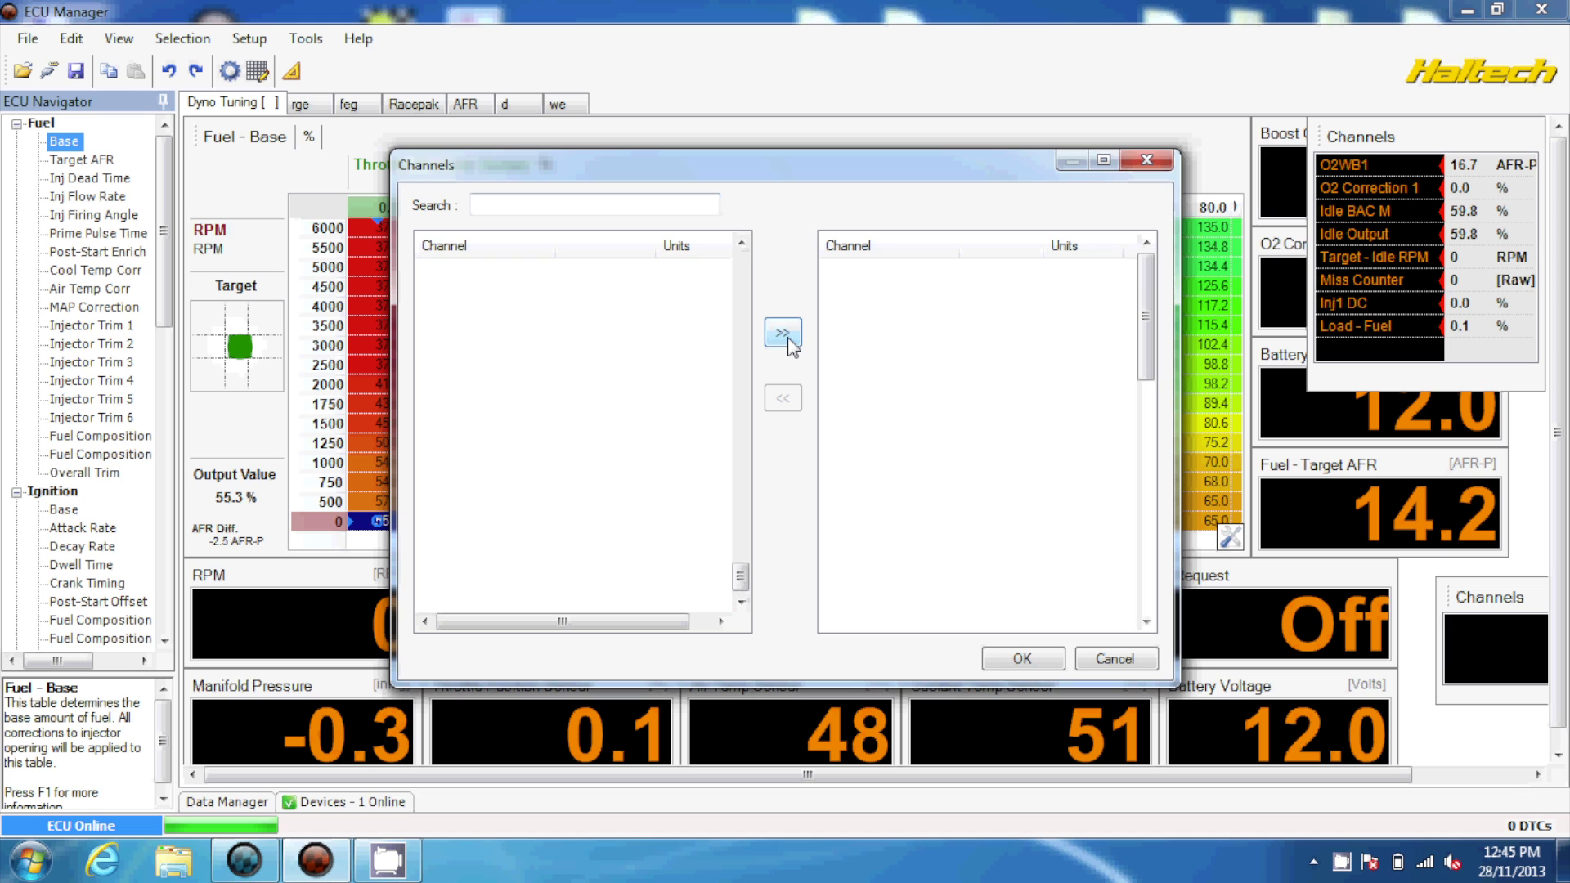
click(1022, 659)
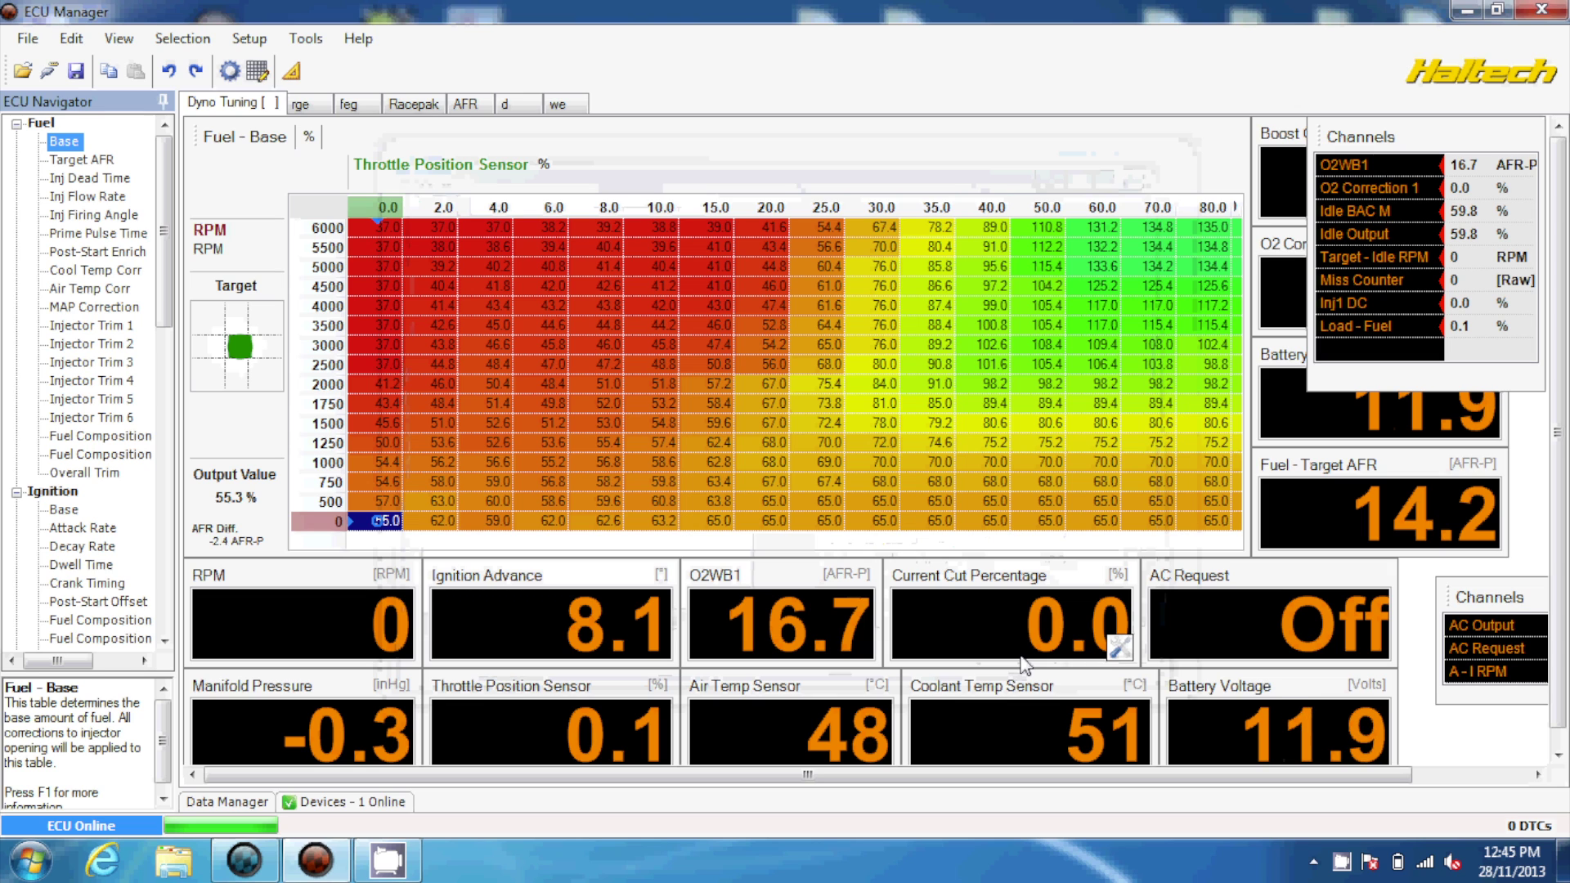
- Record a 29-second PC Logger log of live data from the Data Manager, then stop
click(204, 802)
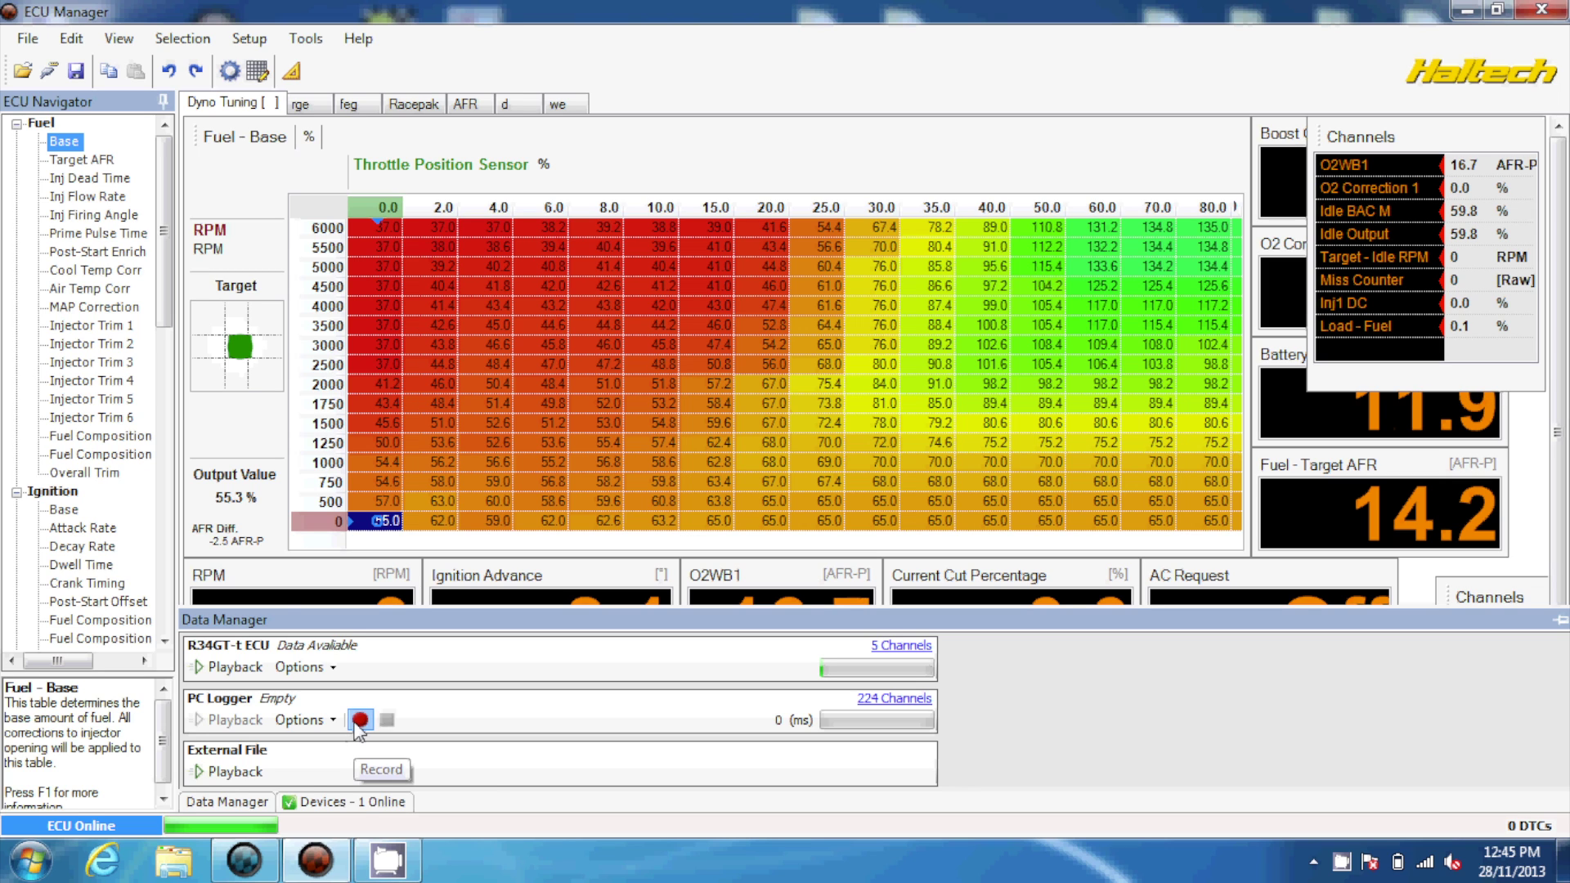
click(360, 721)
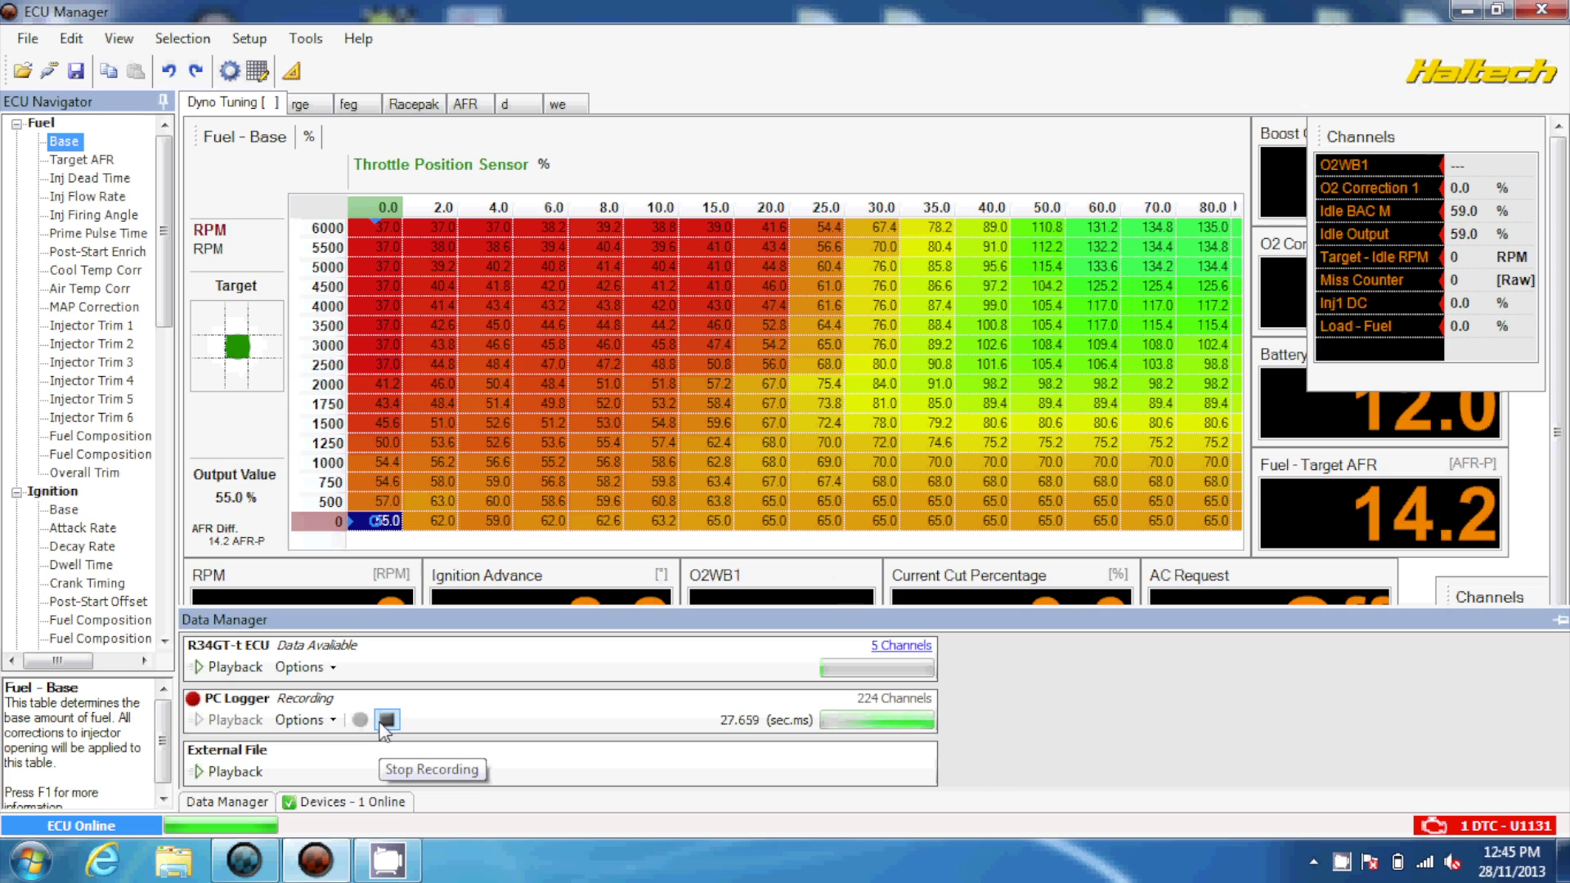
click(386, 720)
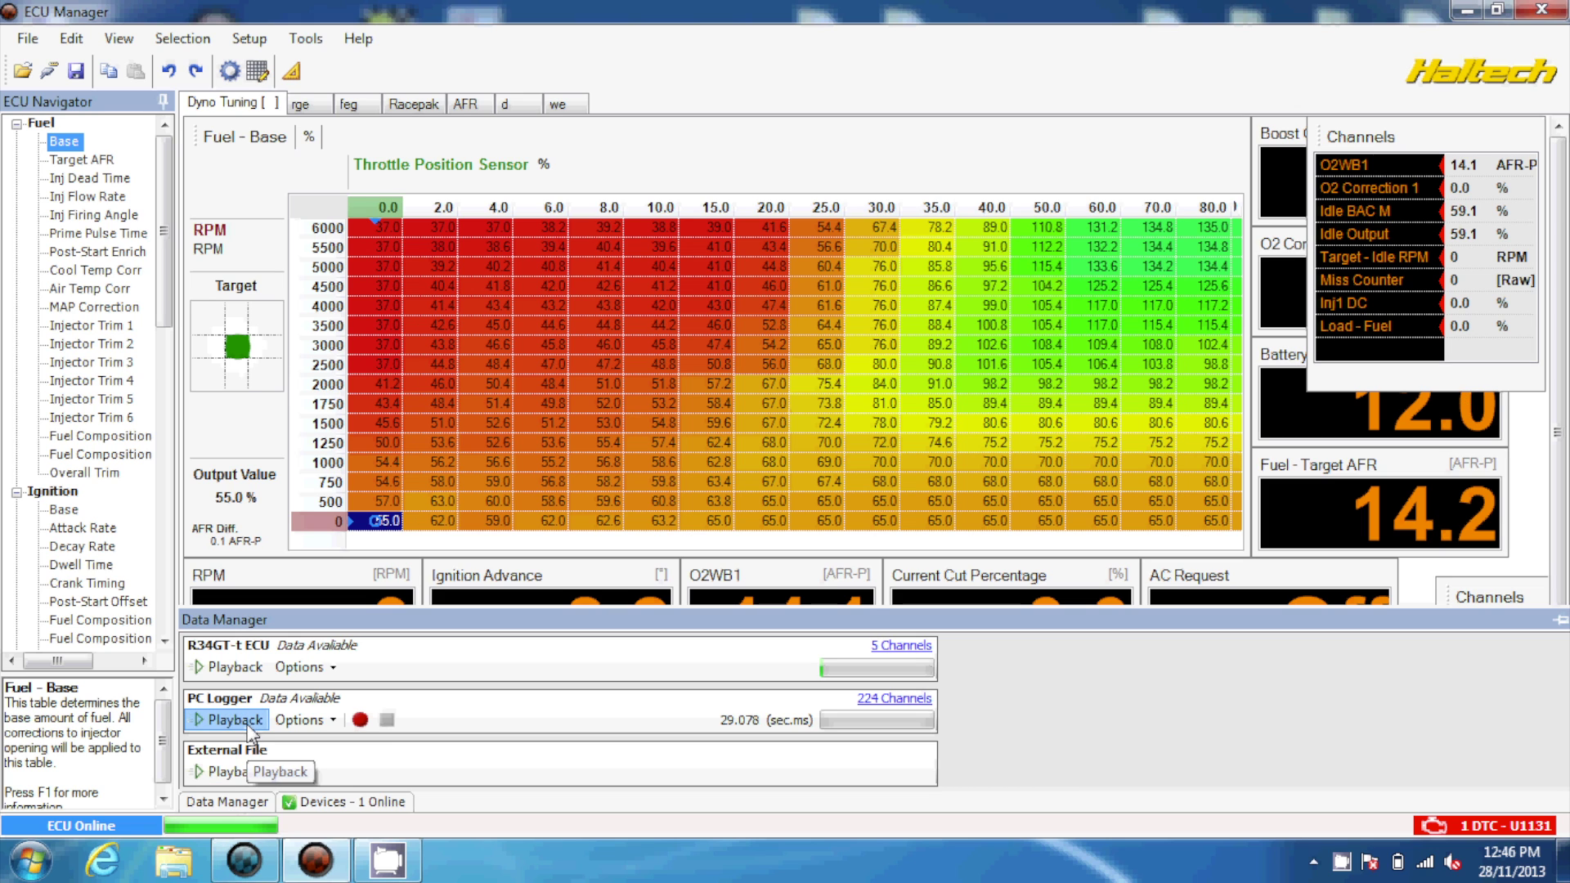
- Play back the PC log and inspect Fuel - Base cells at 1250 RPM/10% and 1000 RPM/15% throttle
click(235, 720)
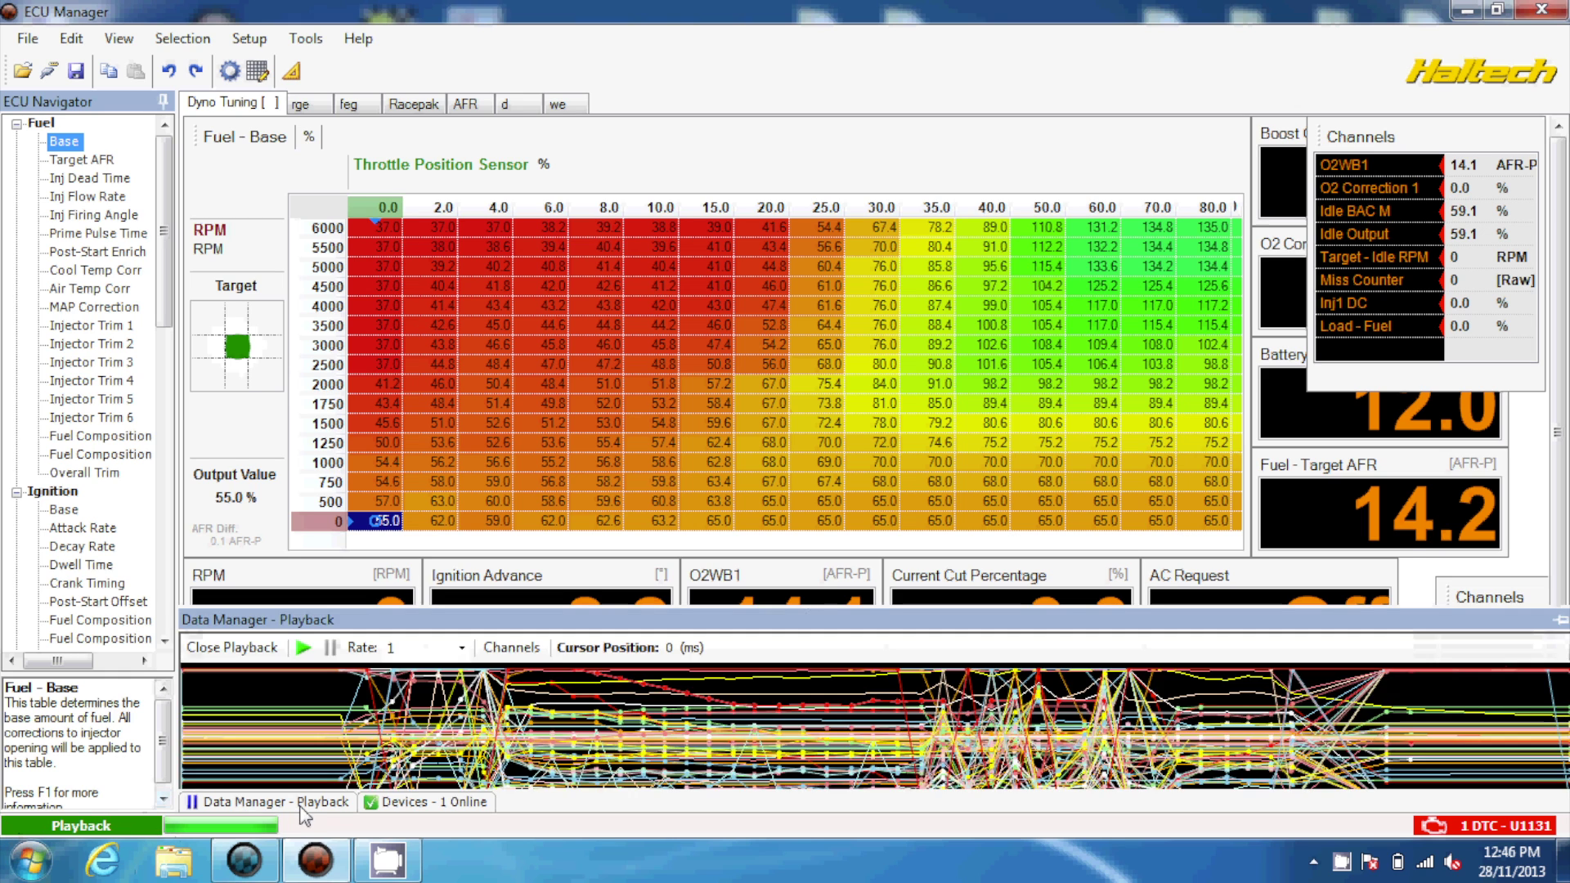
click(303, 647)
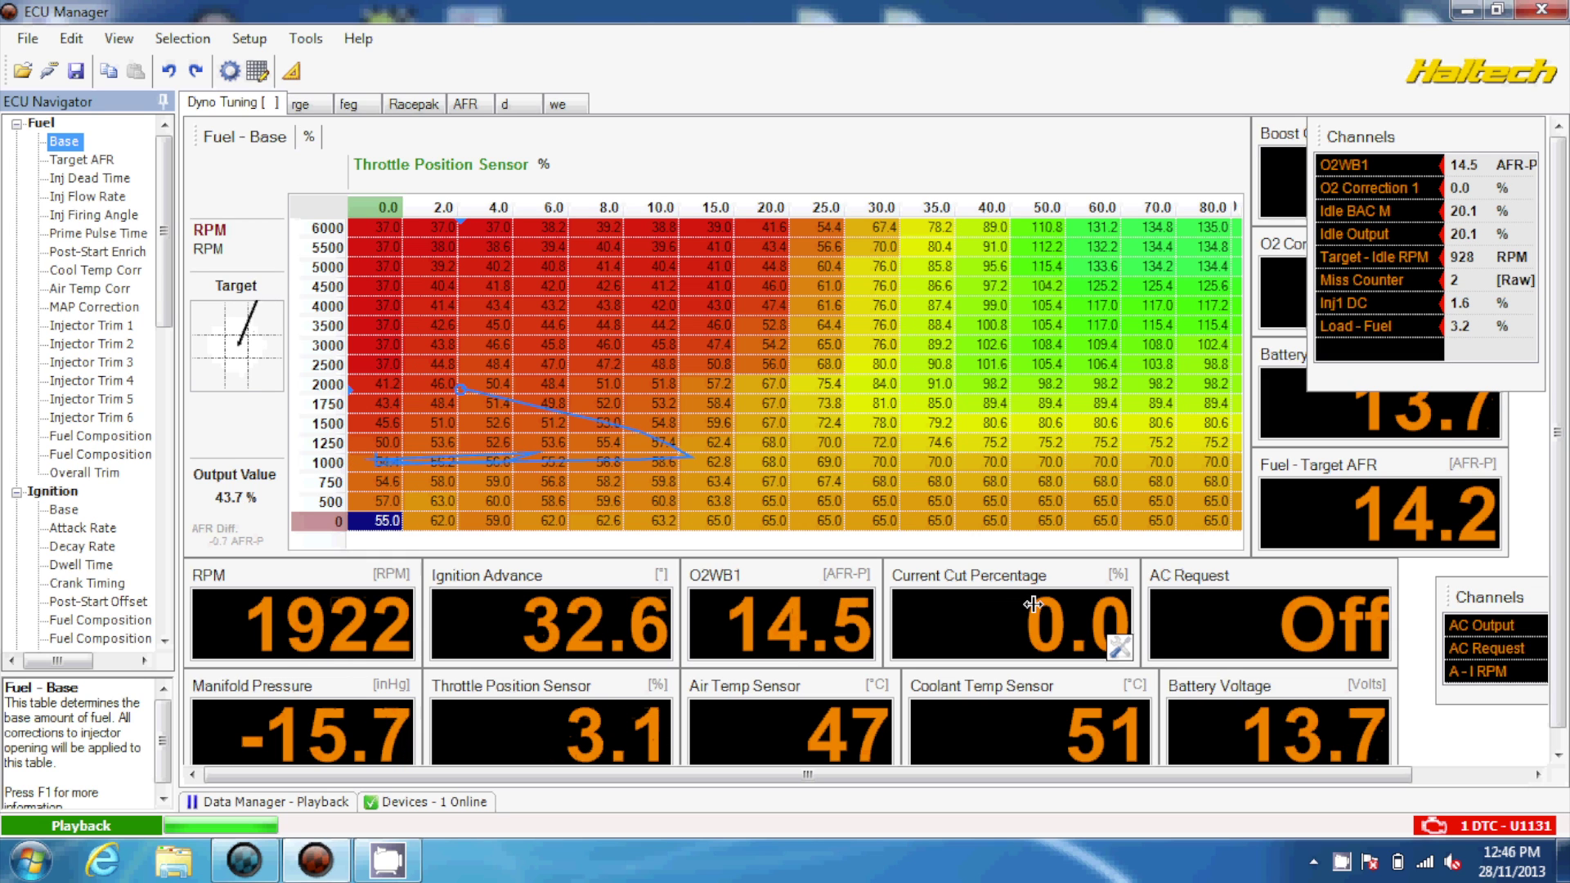
click(664, 445)
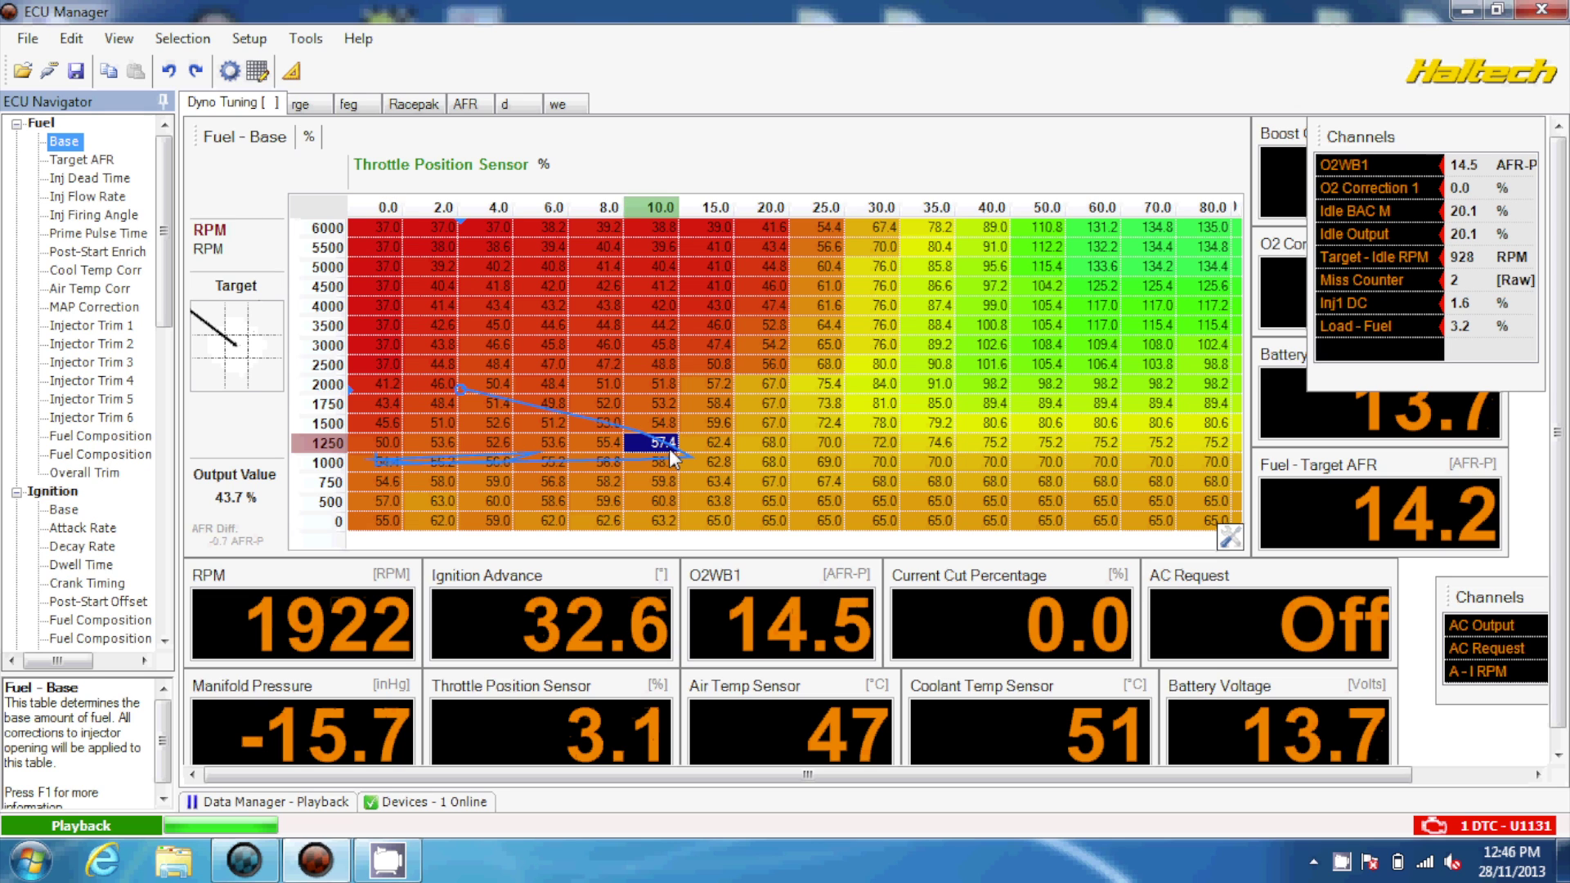
click(691, 463)
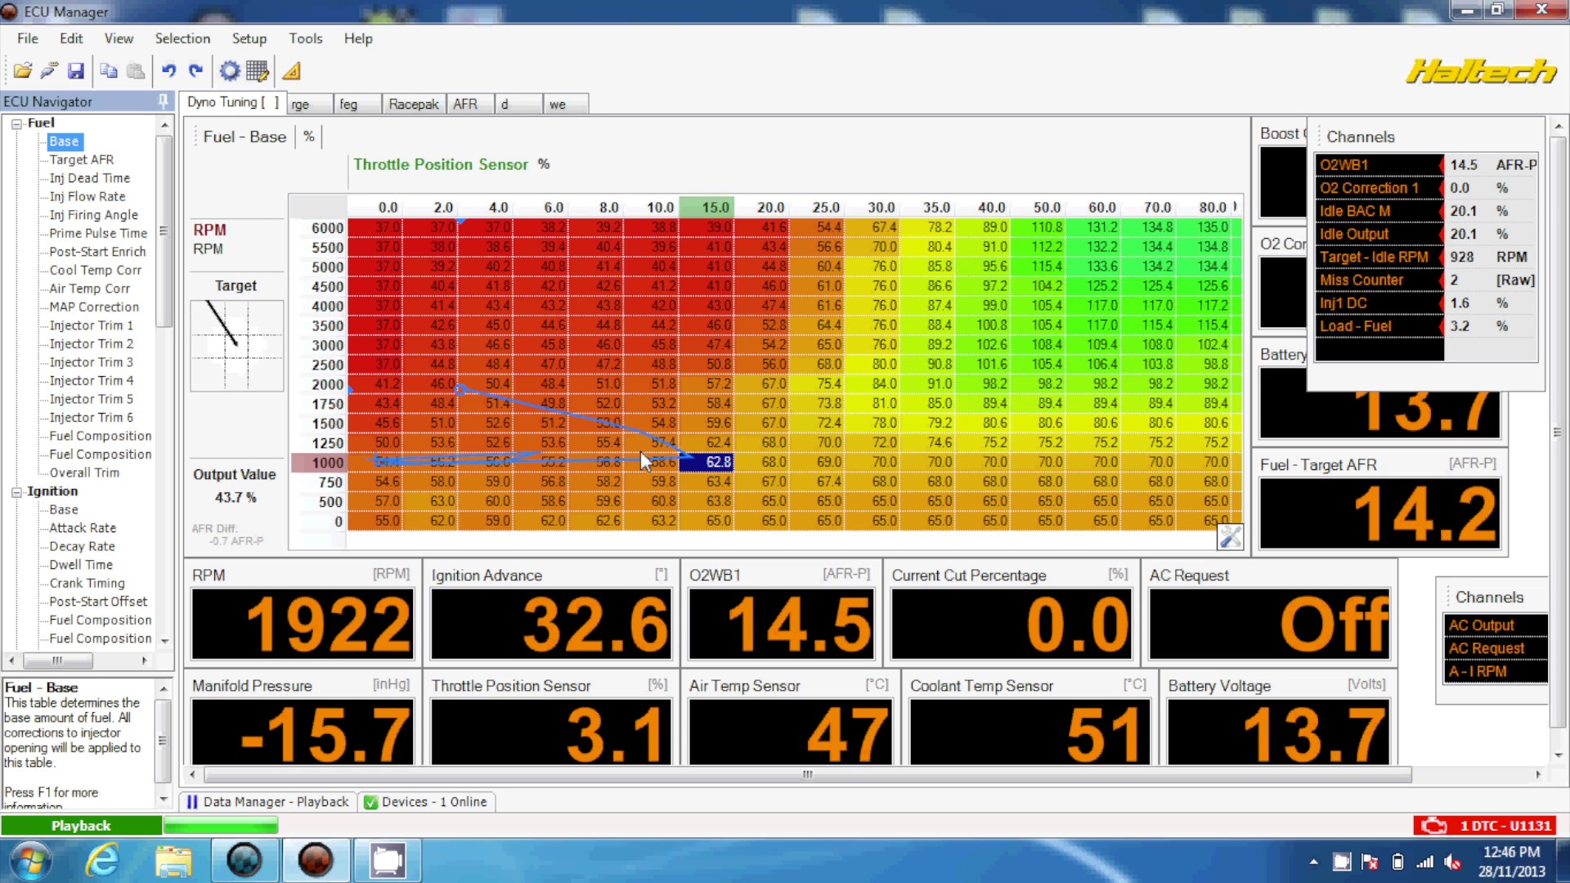
- Recheck the Fuel - Base cells at 1000 and 1250 RPM, 10–15% throttle, then open Data Manager
click(641, 458)
click(693, 455)
key(Up)
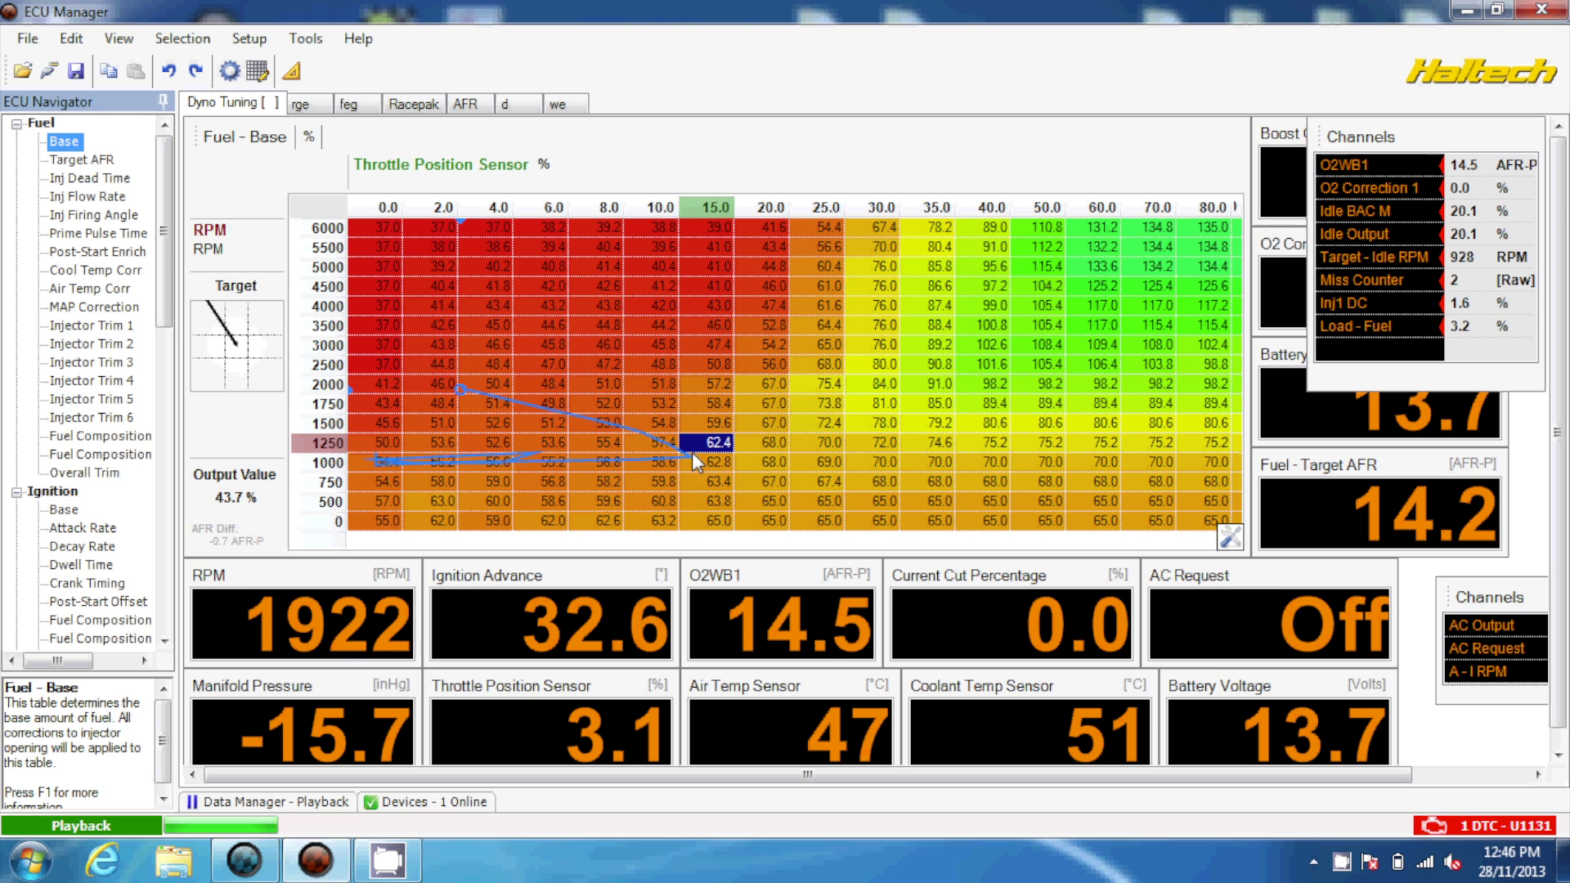
click(675, 458)
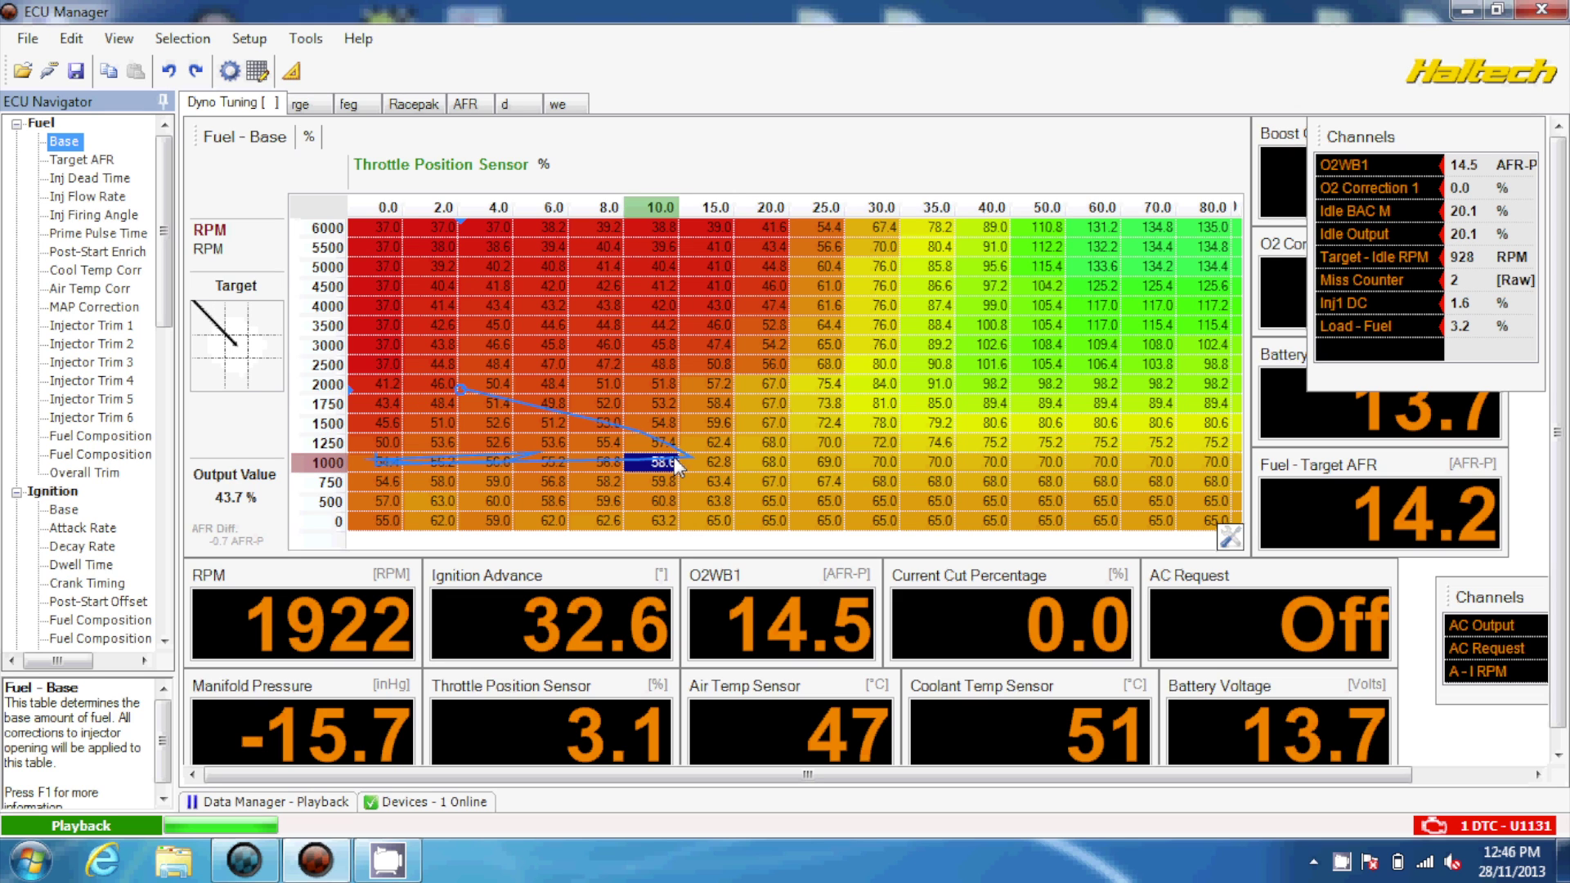
click(696, 457)
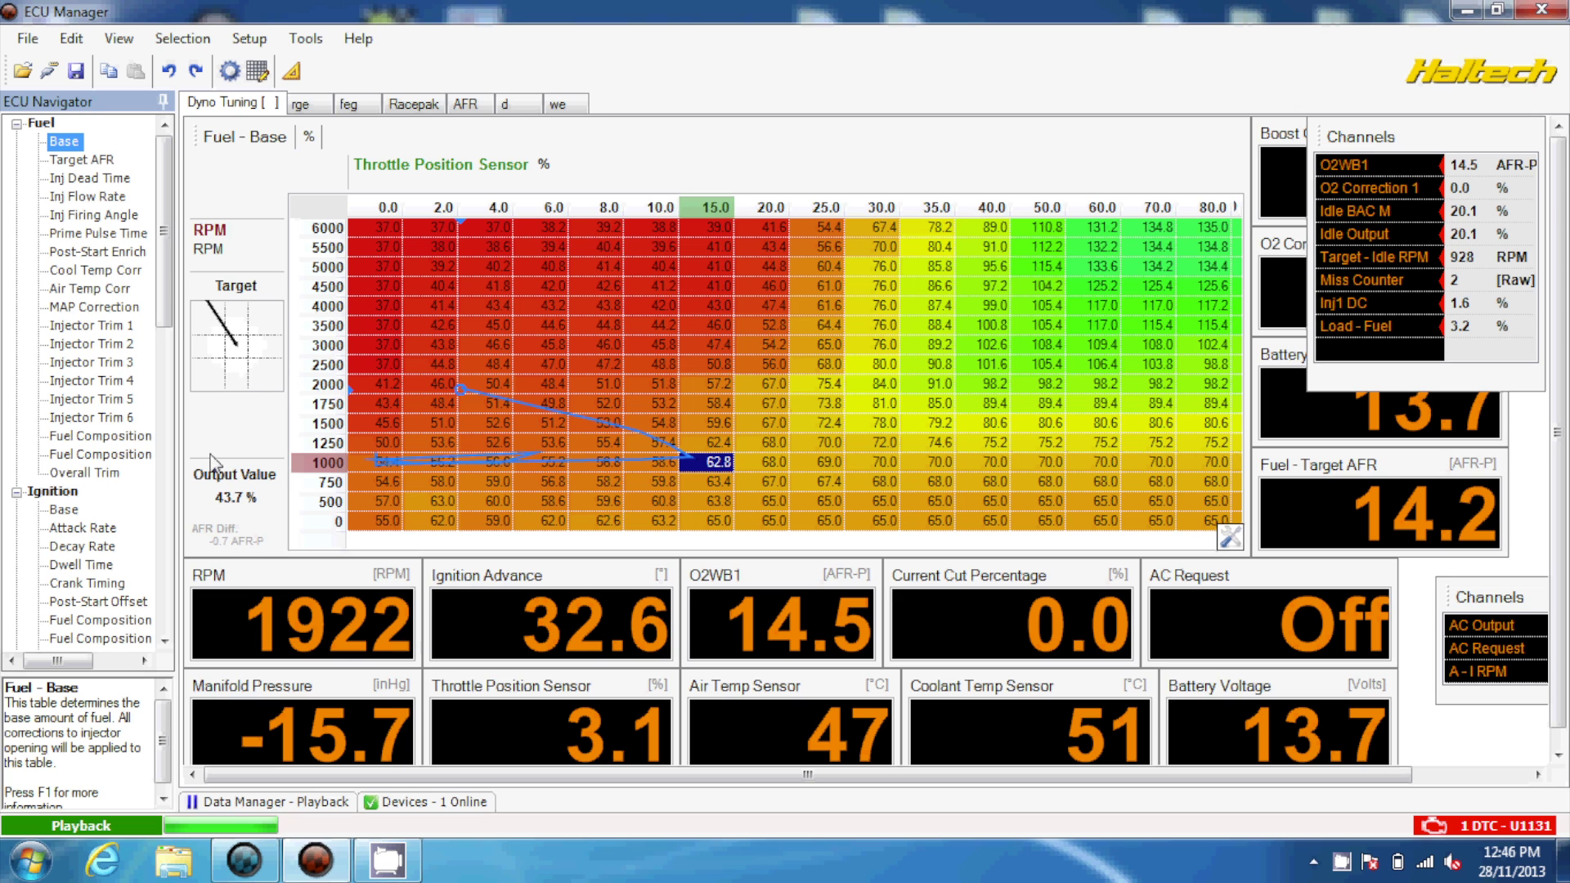
click(228, 806)
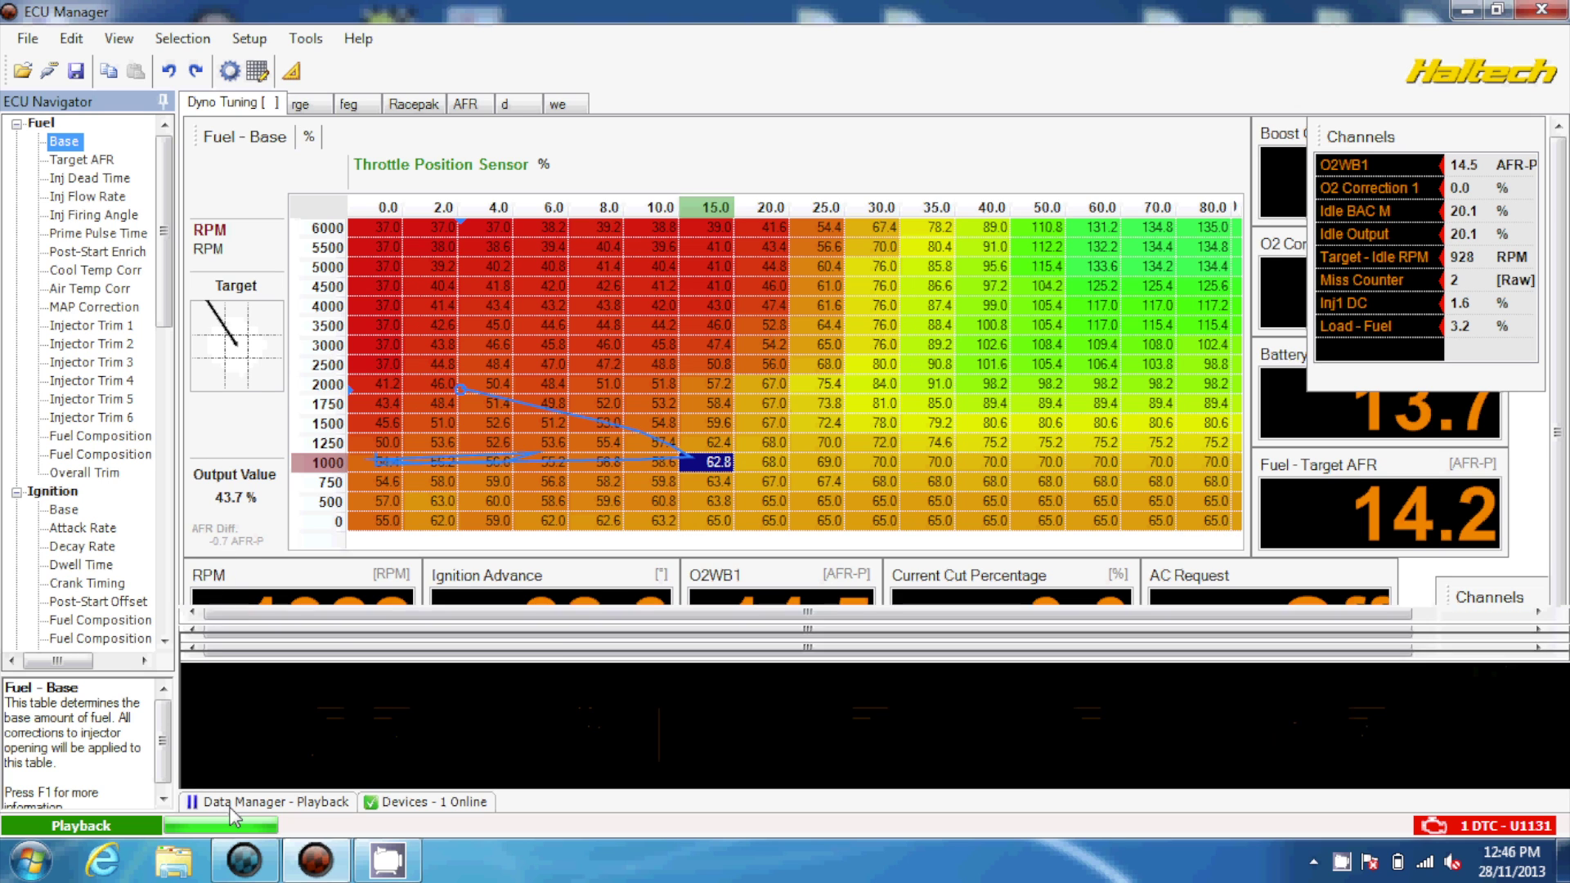
- Close playback and export the PC Logger recording as CSV named 'test'
click(239, 659)
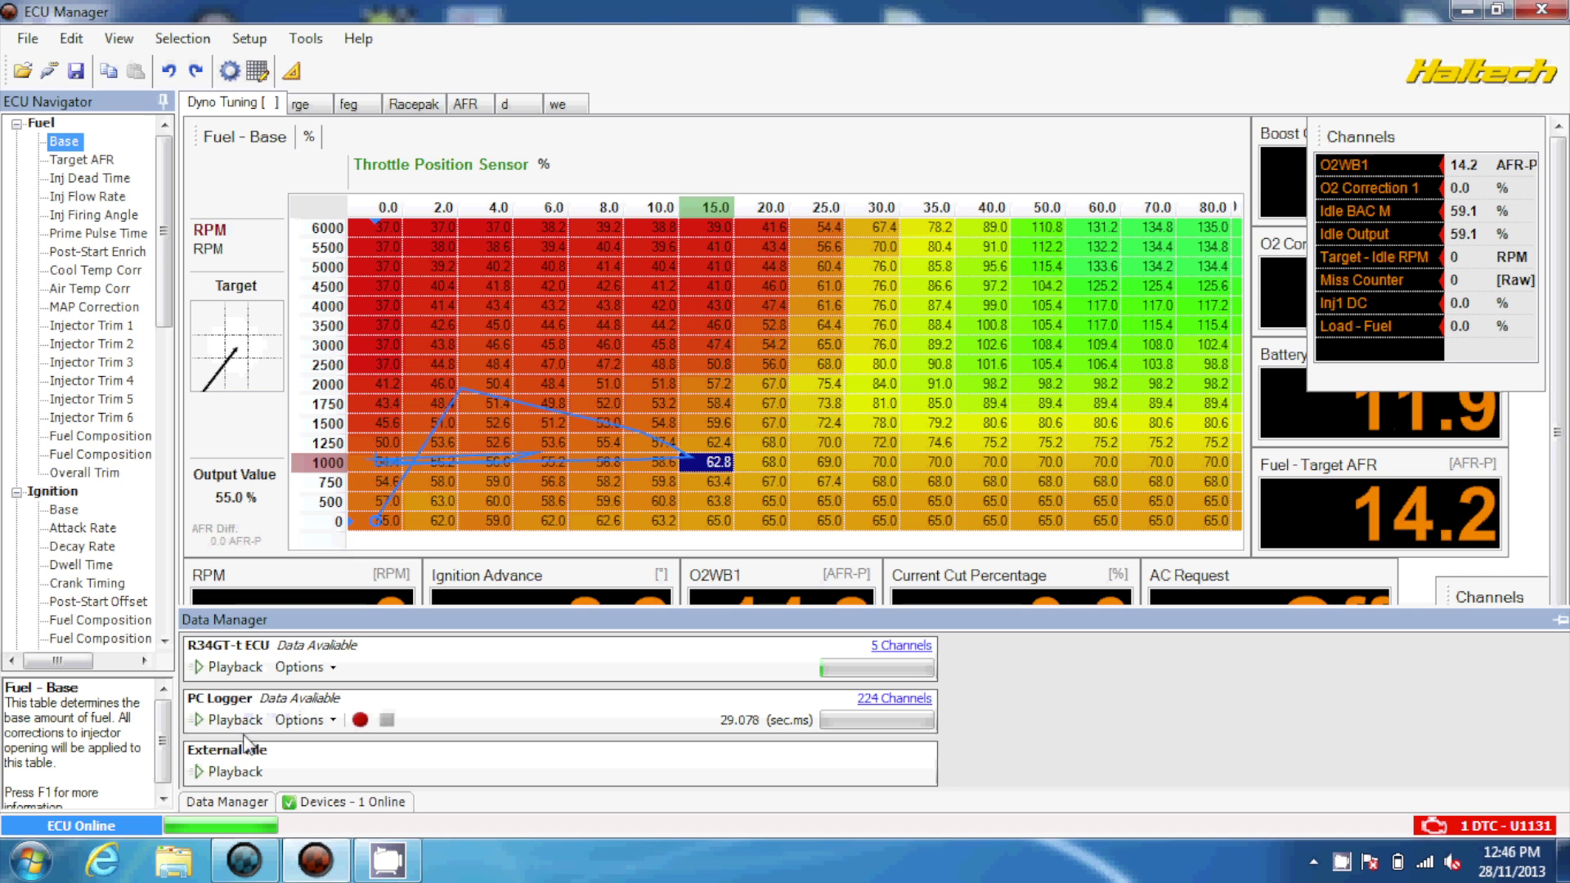
click(293, 721)
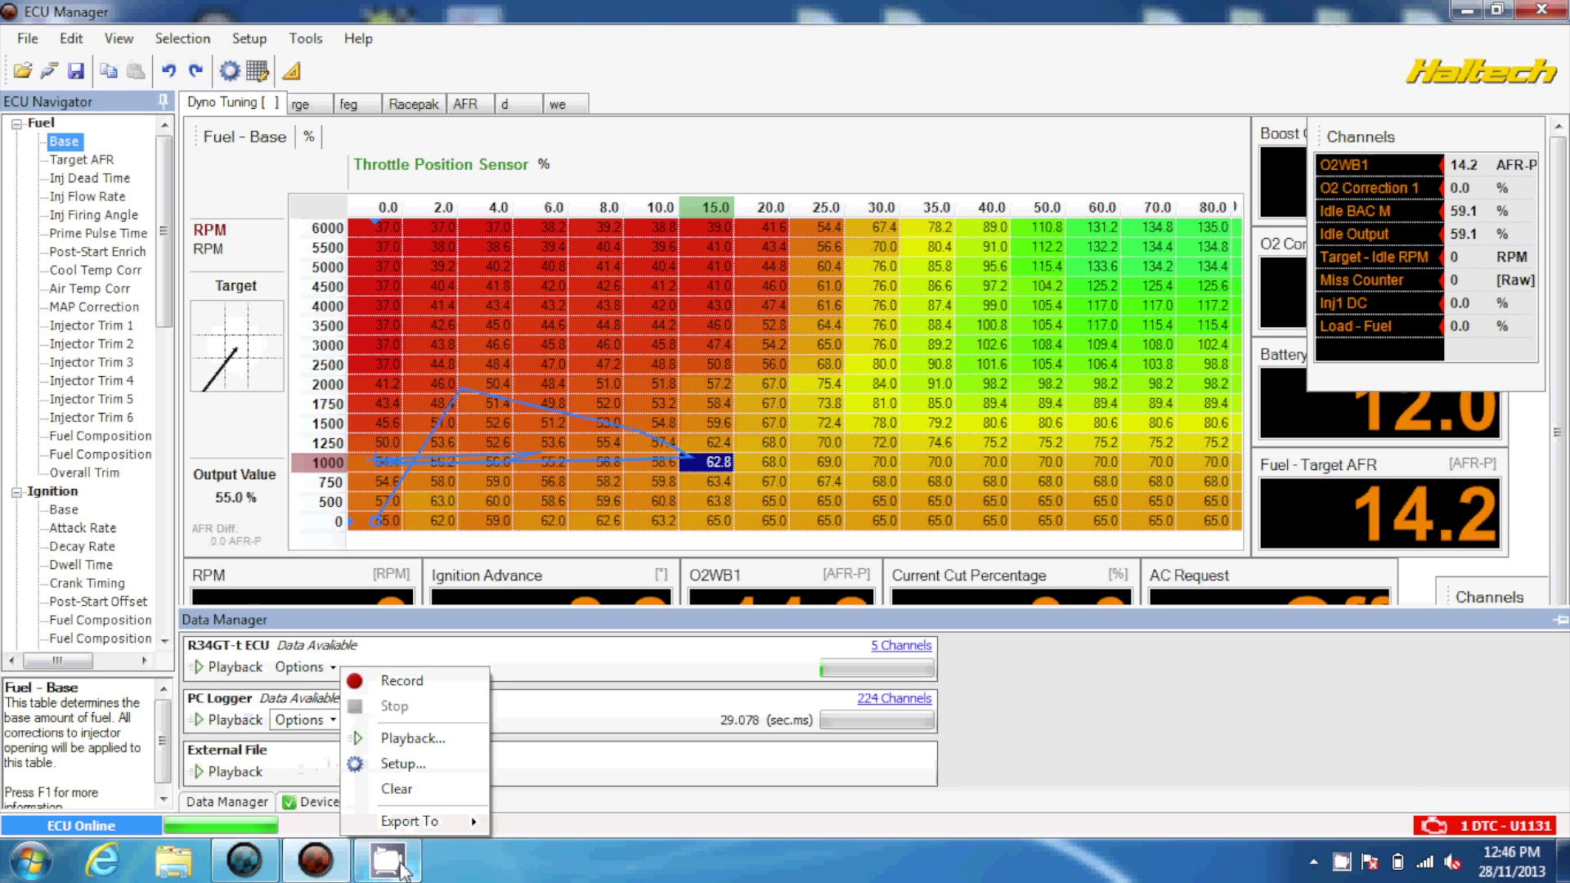
mouse_move(429, 822)
click(546, 802)
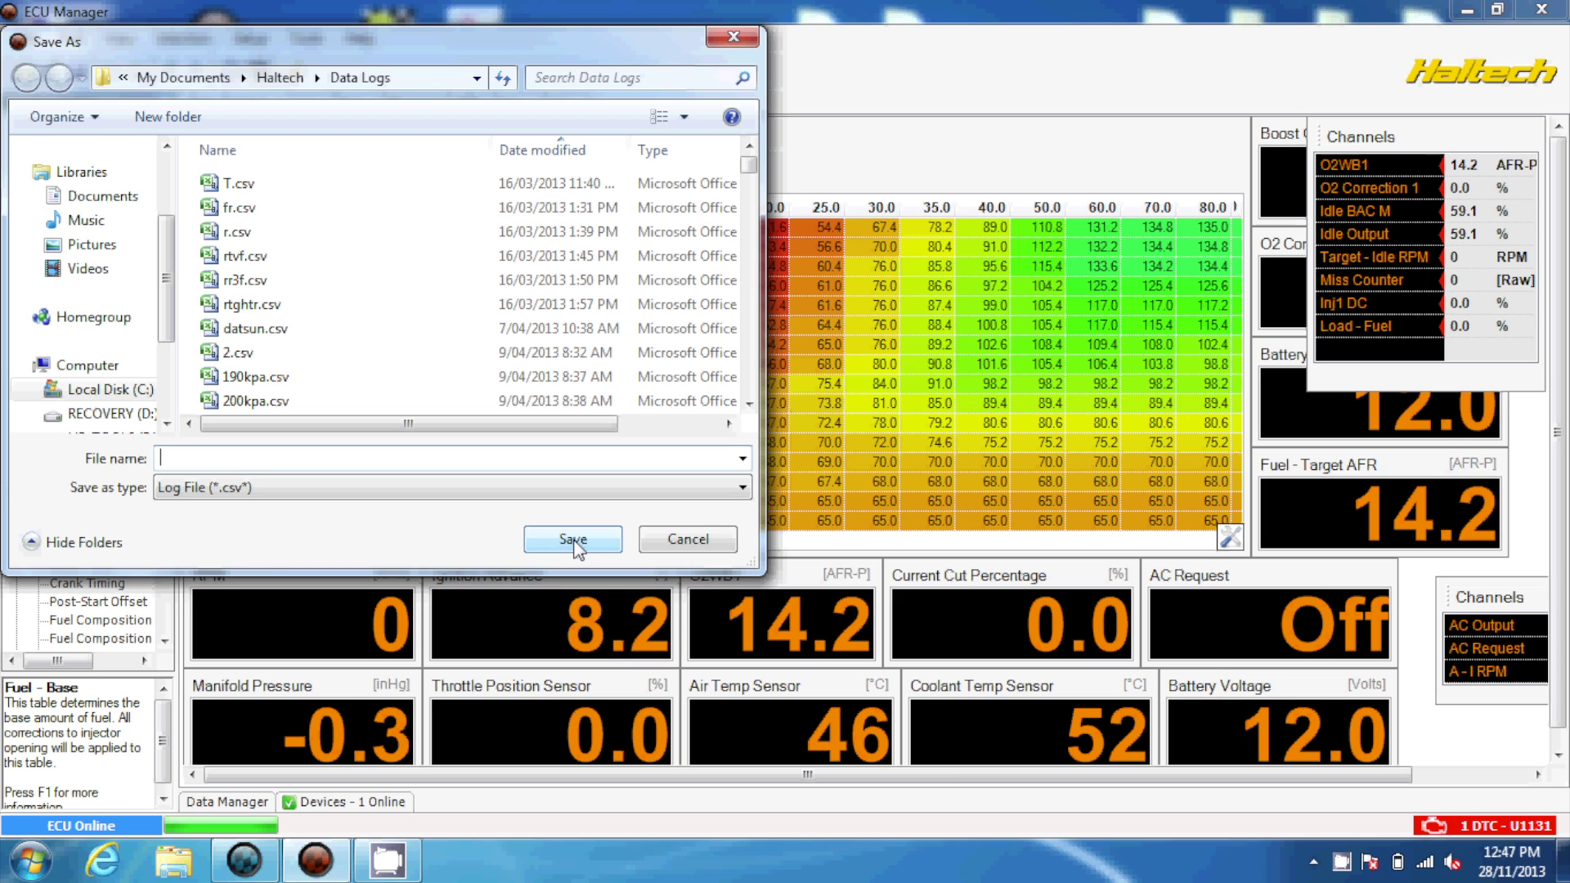
text(test)
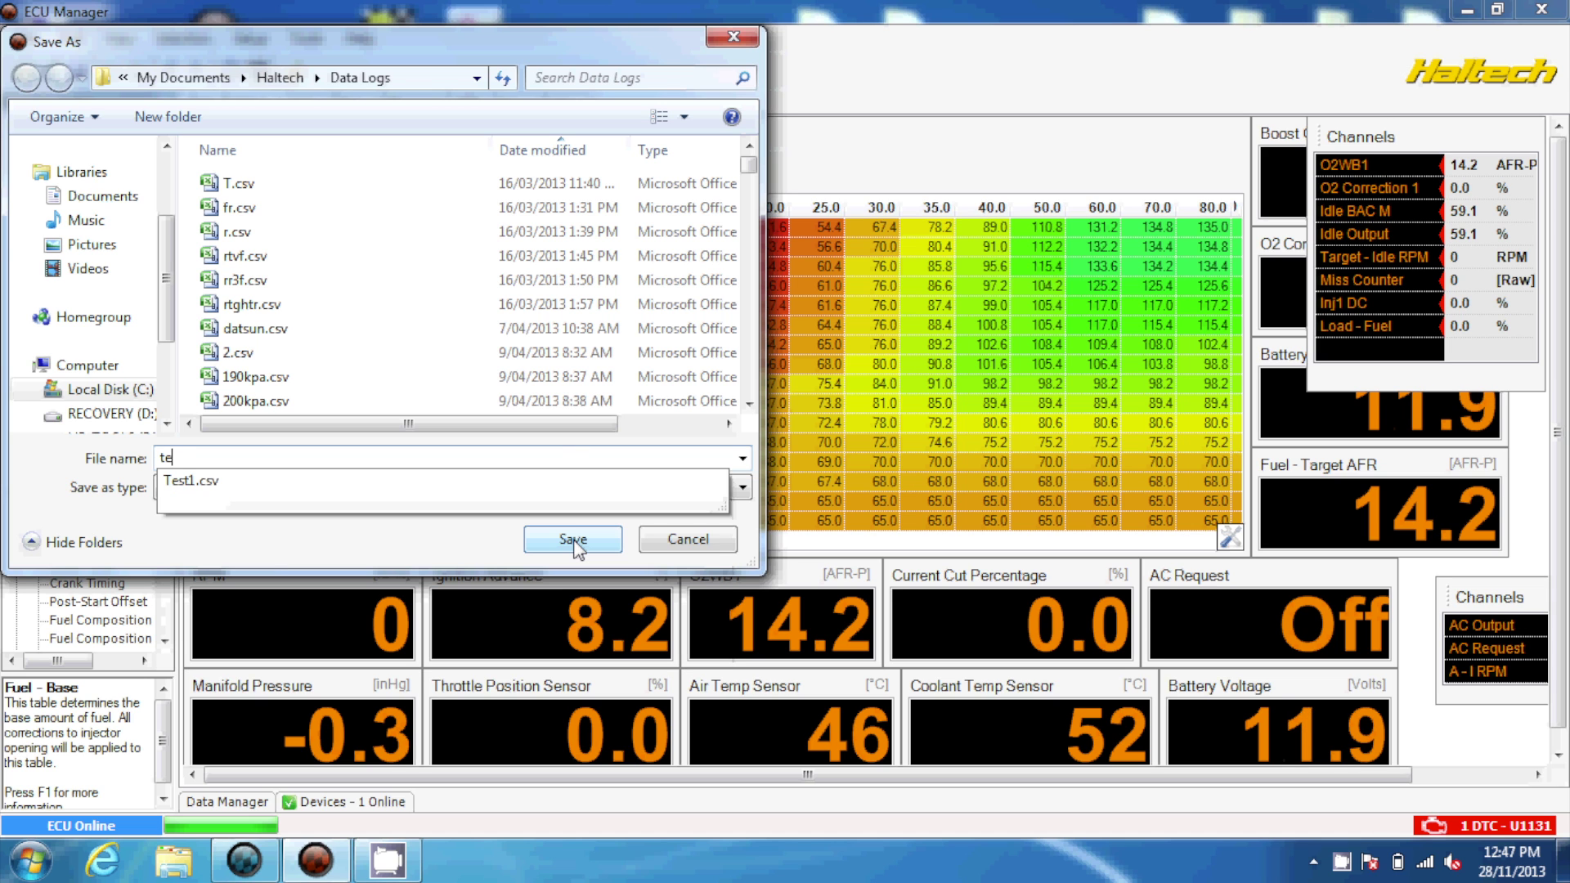
click(573, 540)
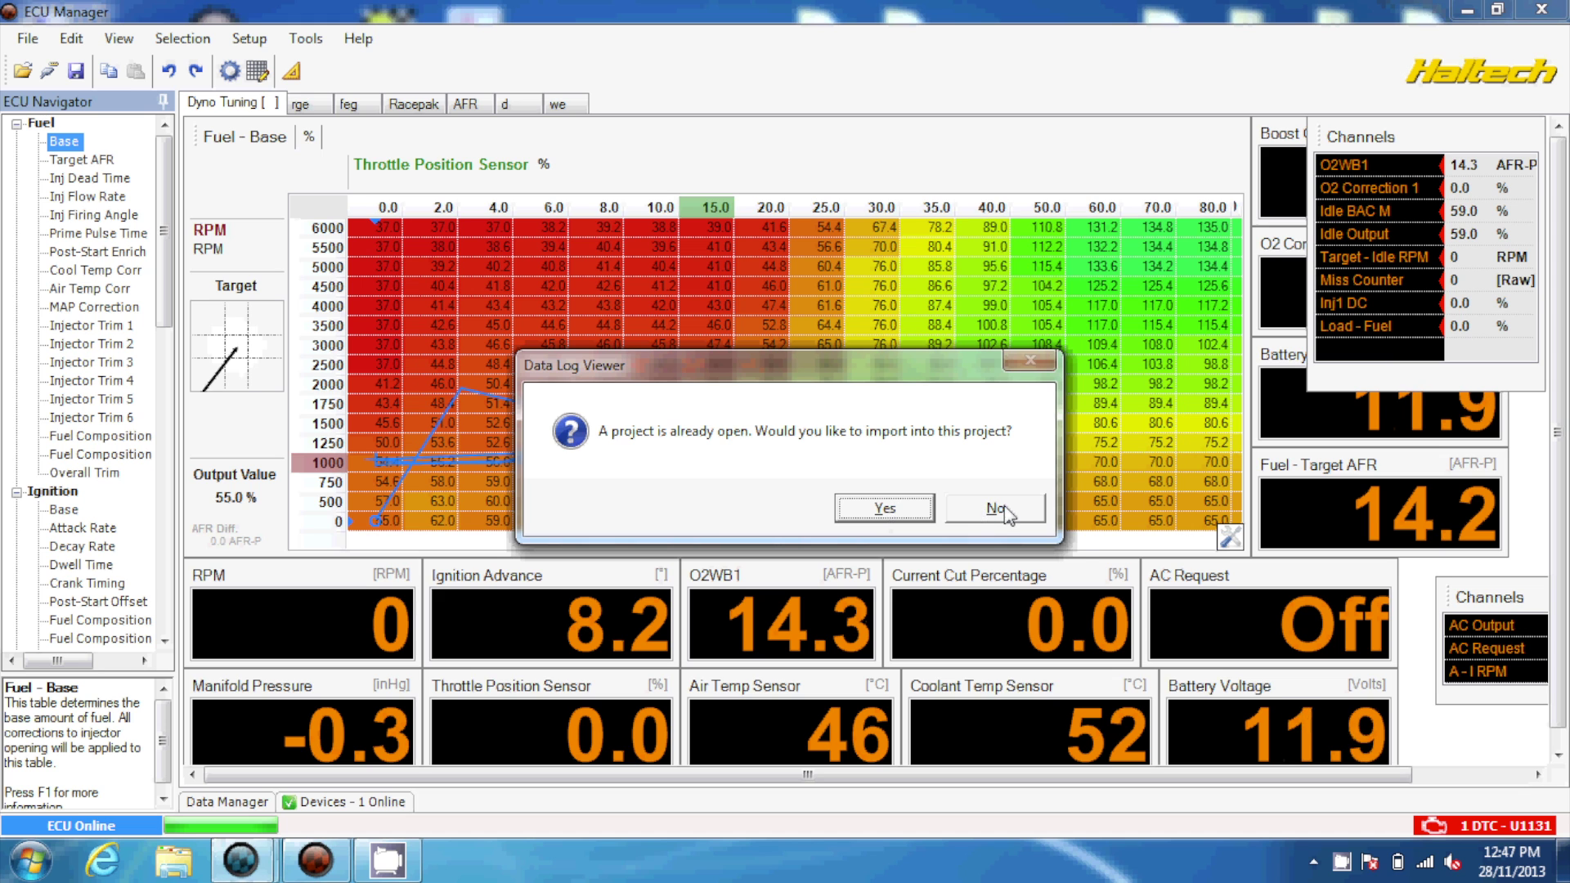
- Open test.csv as a new project rather than importing it, and scroll its channel list
click(1006, 504)
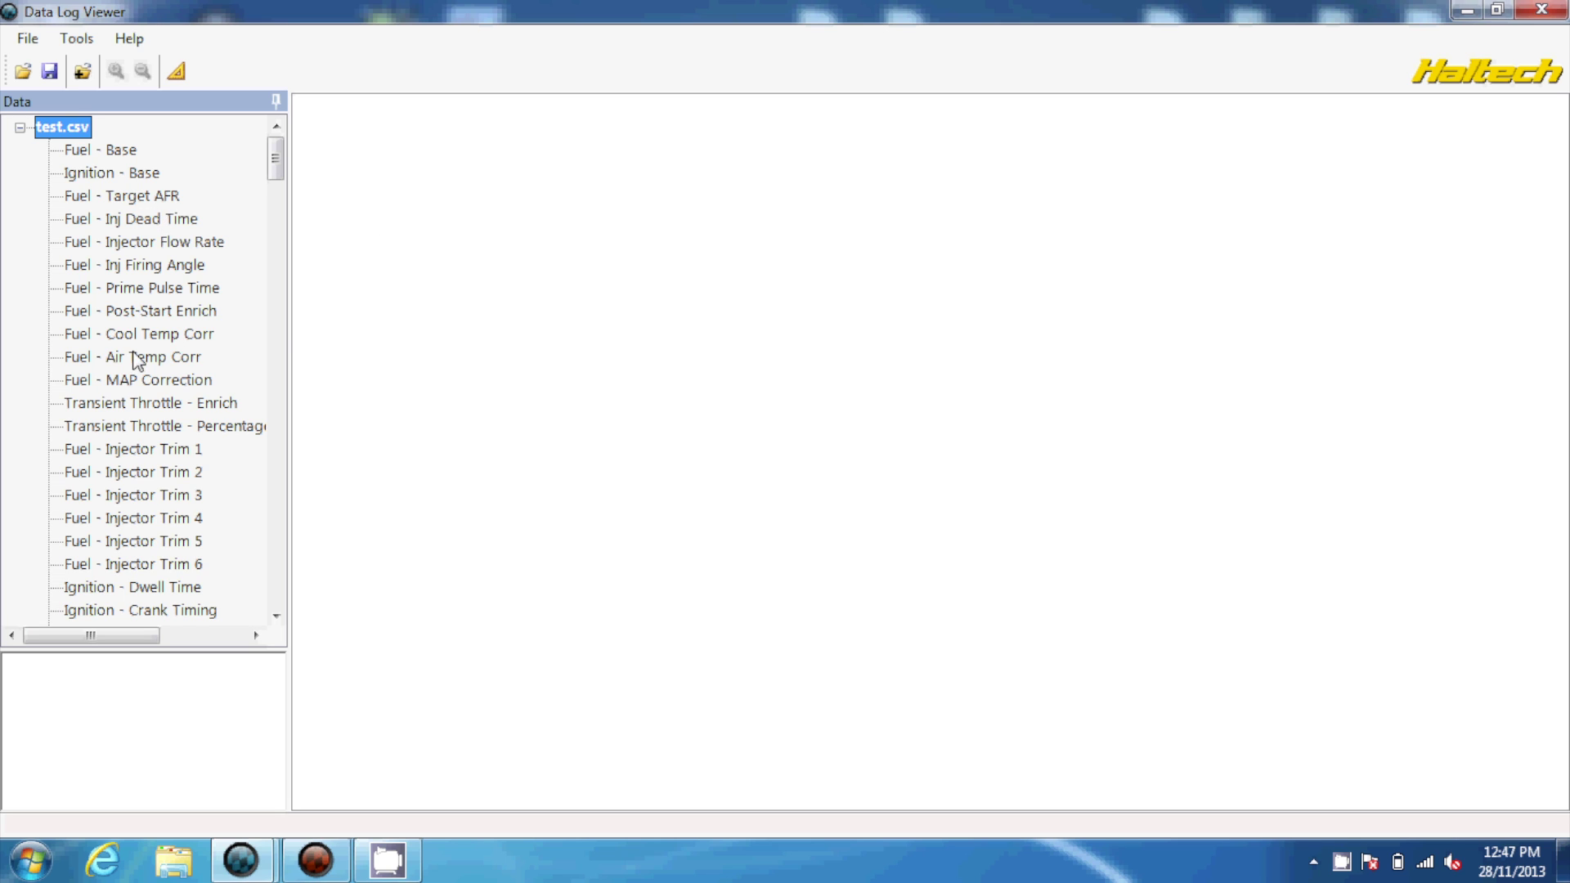
drag(278, 174, 275, 286)
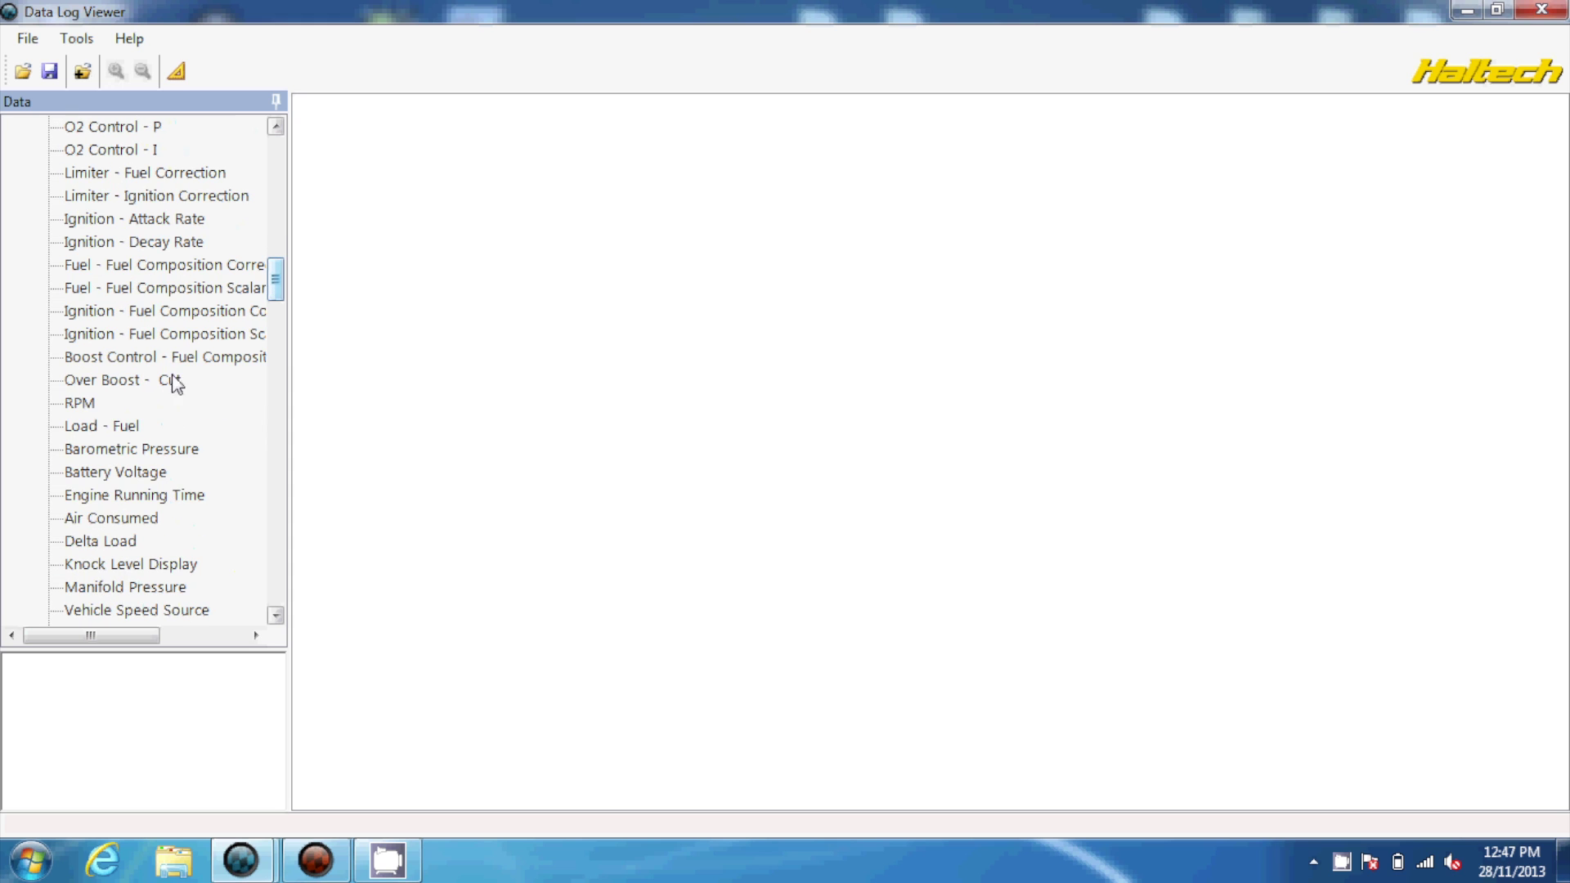
- Plot RPM and Manifold Pressure each in a new trace view
click(90, 413)
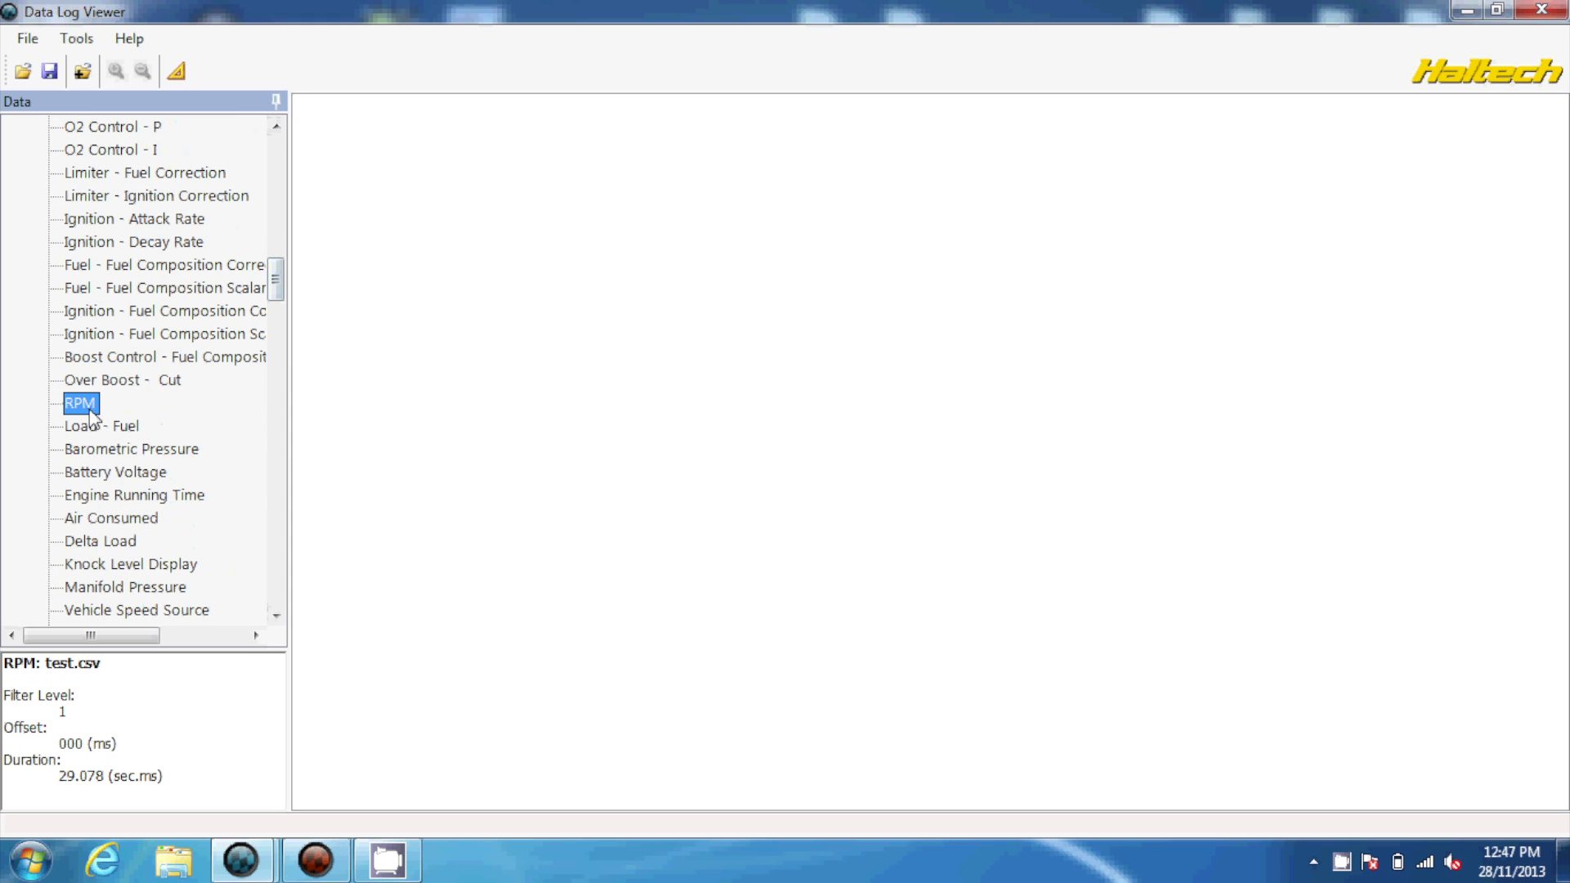
right_click(92, 419)
mouse_move(135, 424)
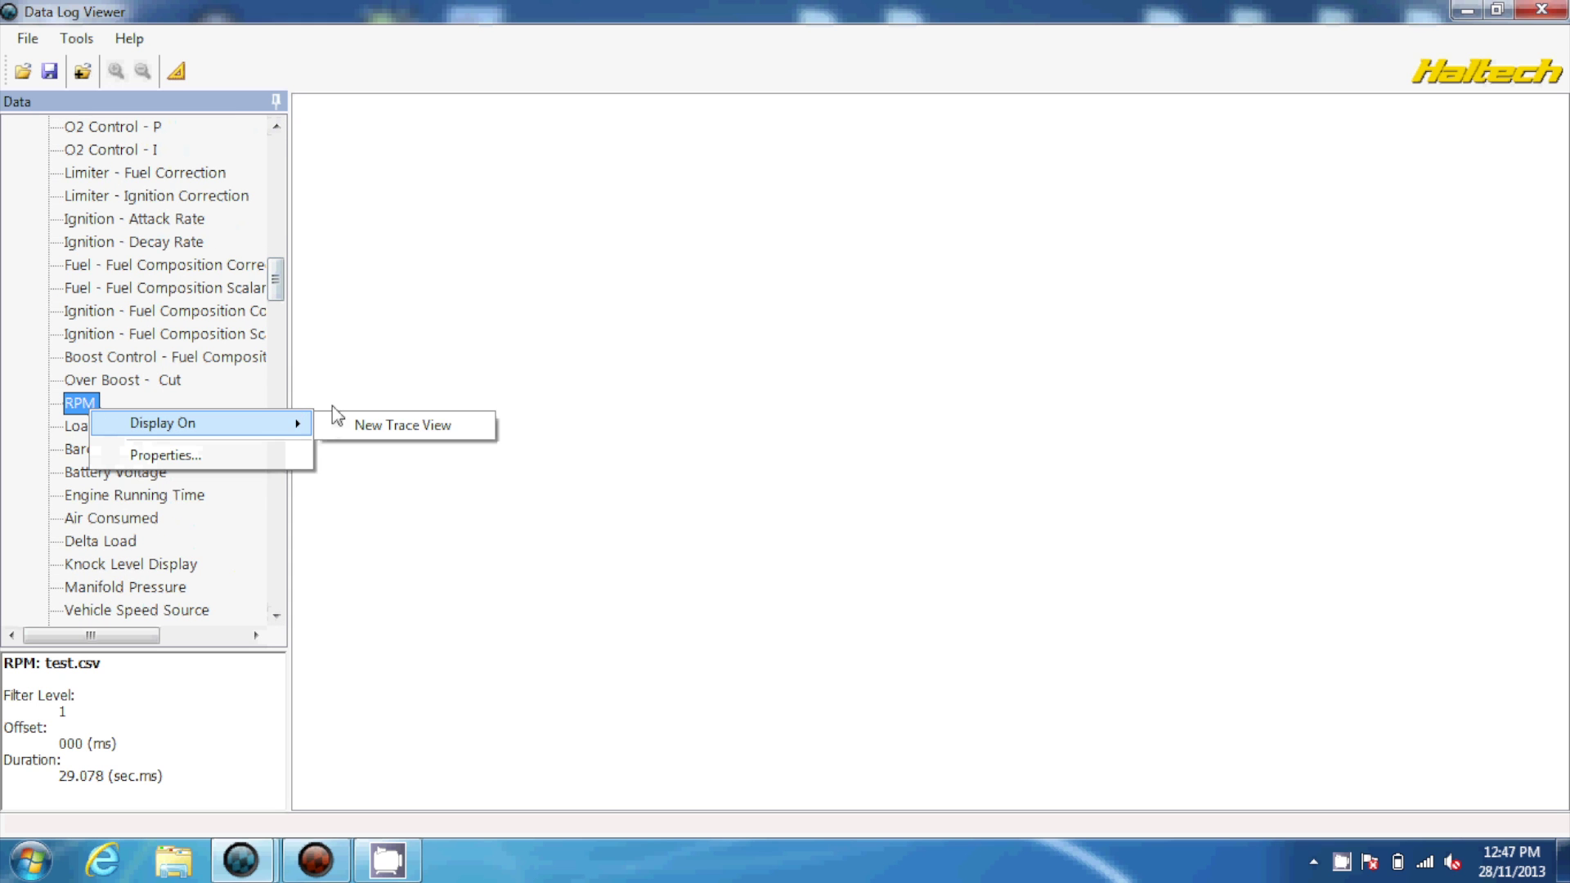
click(359, 425)
click(168, 588)
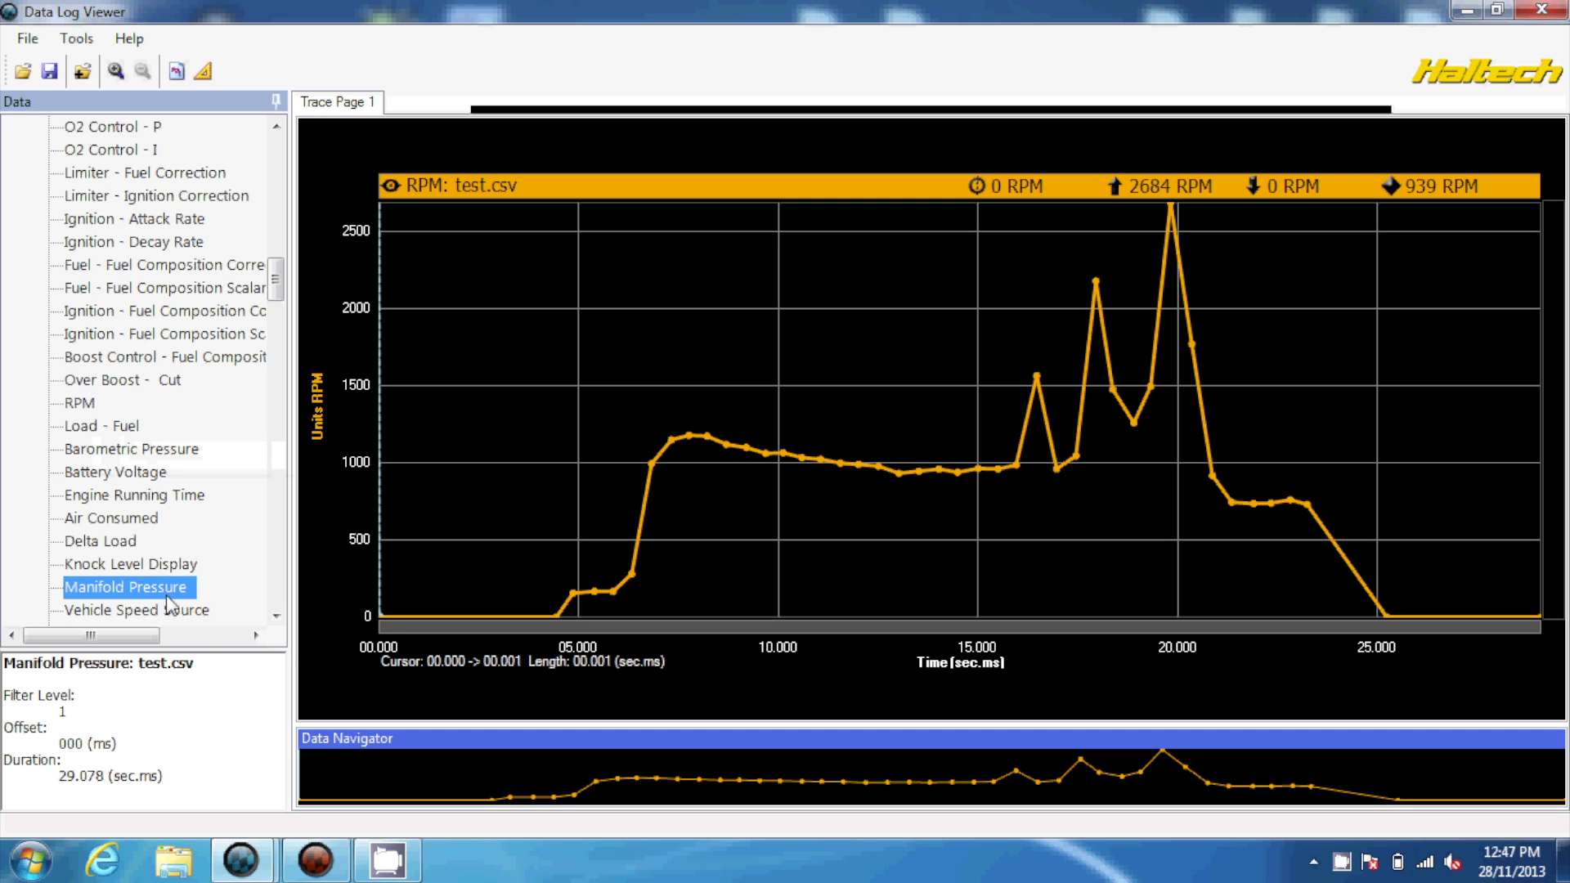
right_click(168, 595)
mouse_move(227, 619)
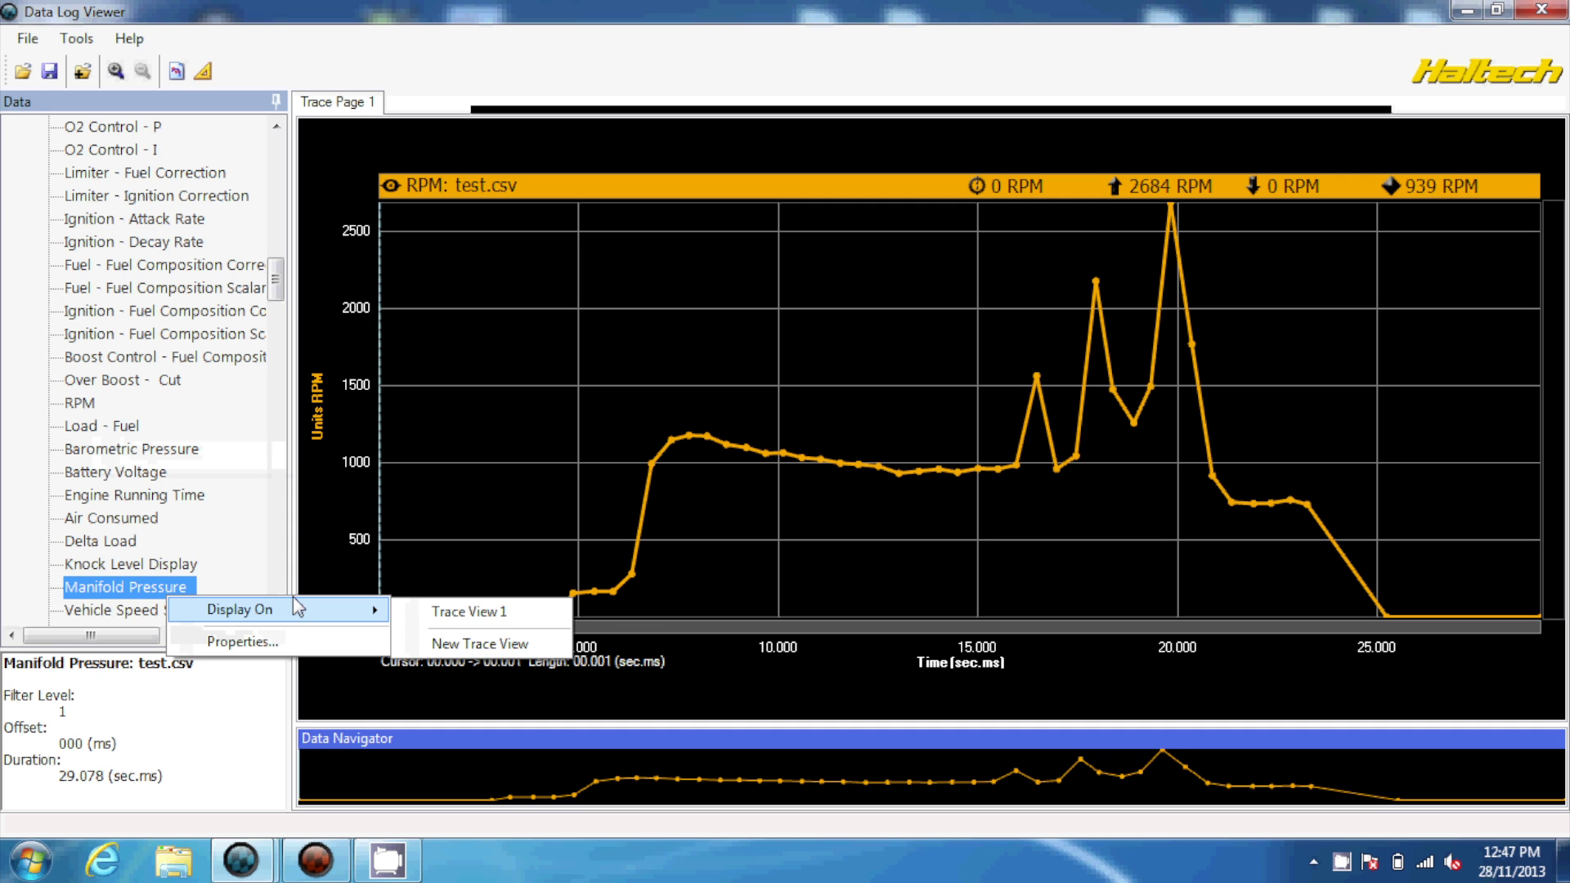
click(455, 641)
- Plot Vehicle Speed Source and Injection Time each in a new trace view
click(169, 610)
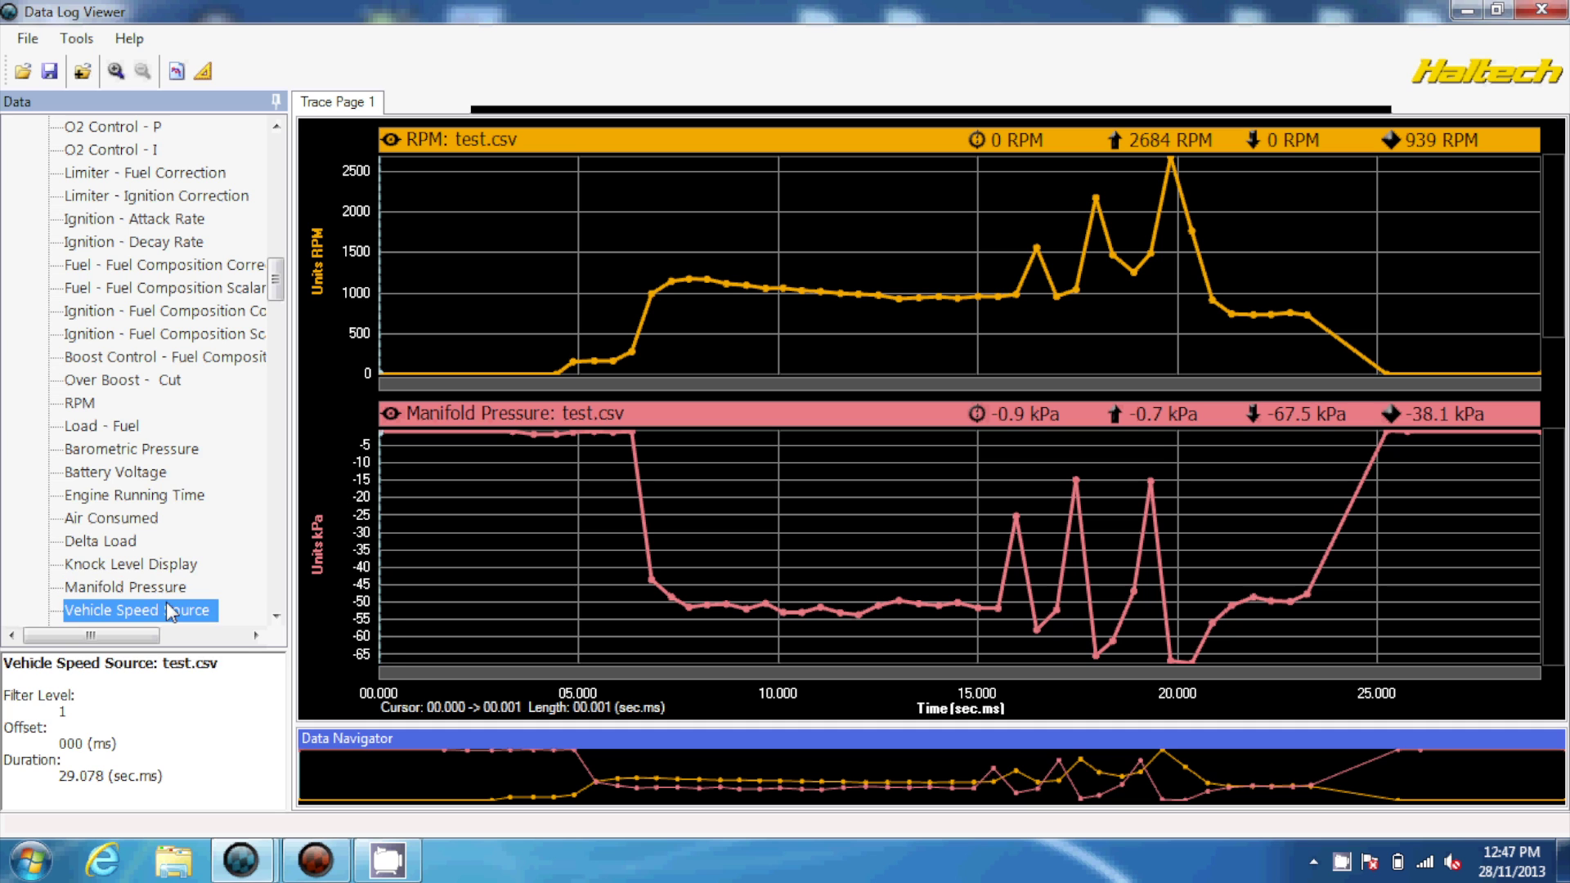
right_click(170, 612)
mouse_move(237, 616)
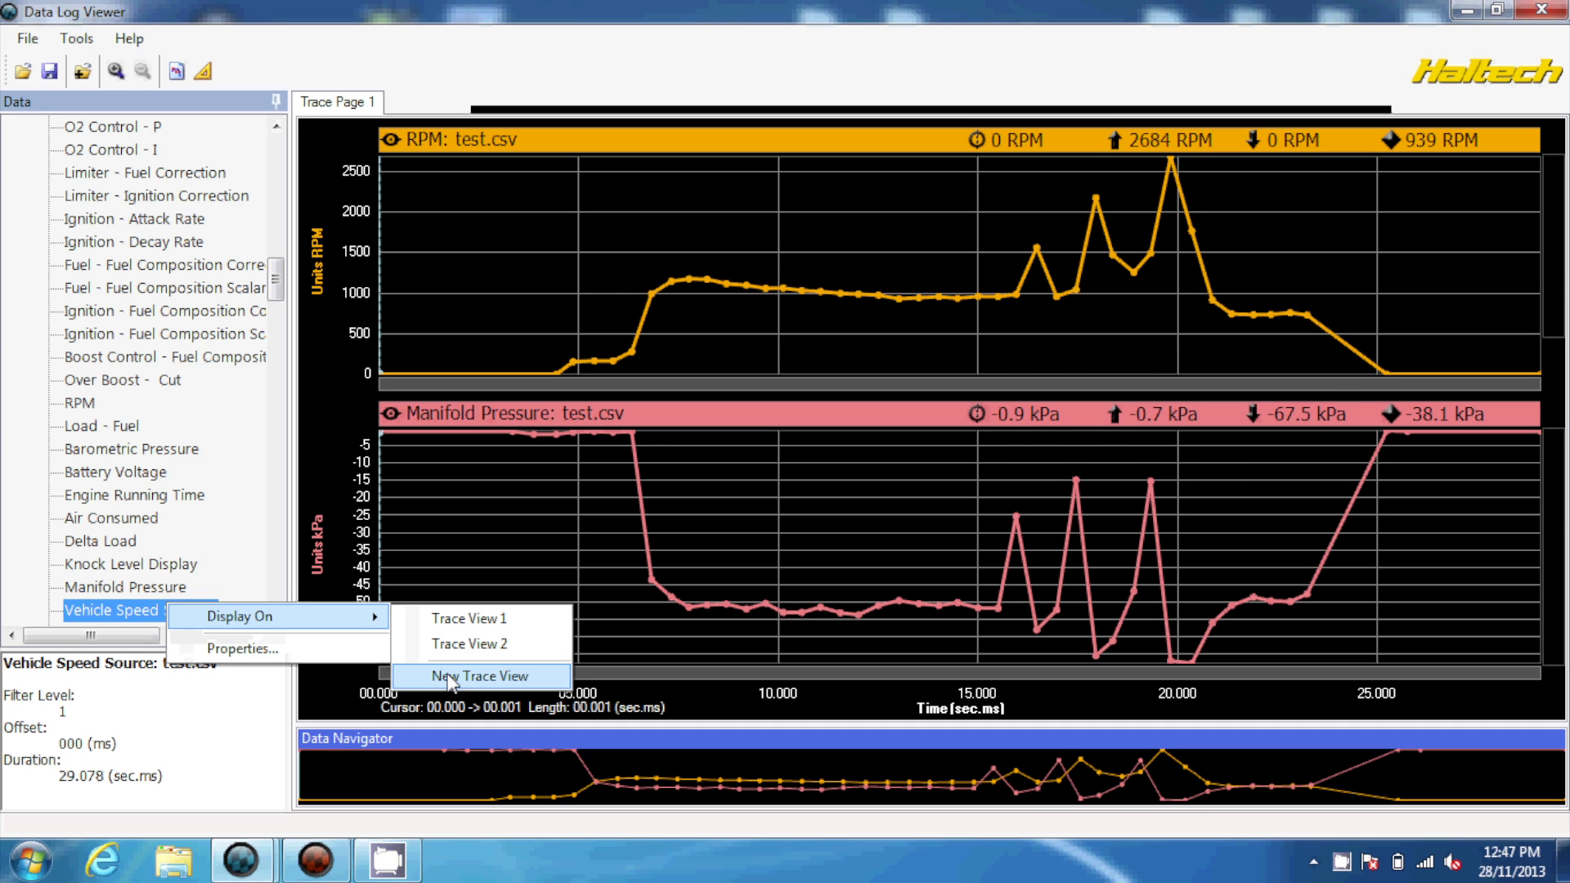
click(456, 675)
scroll(164, 515, down, 5)
click(148, 497)
right_click(145, 504)
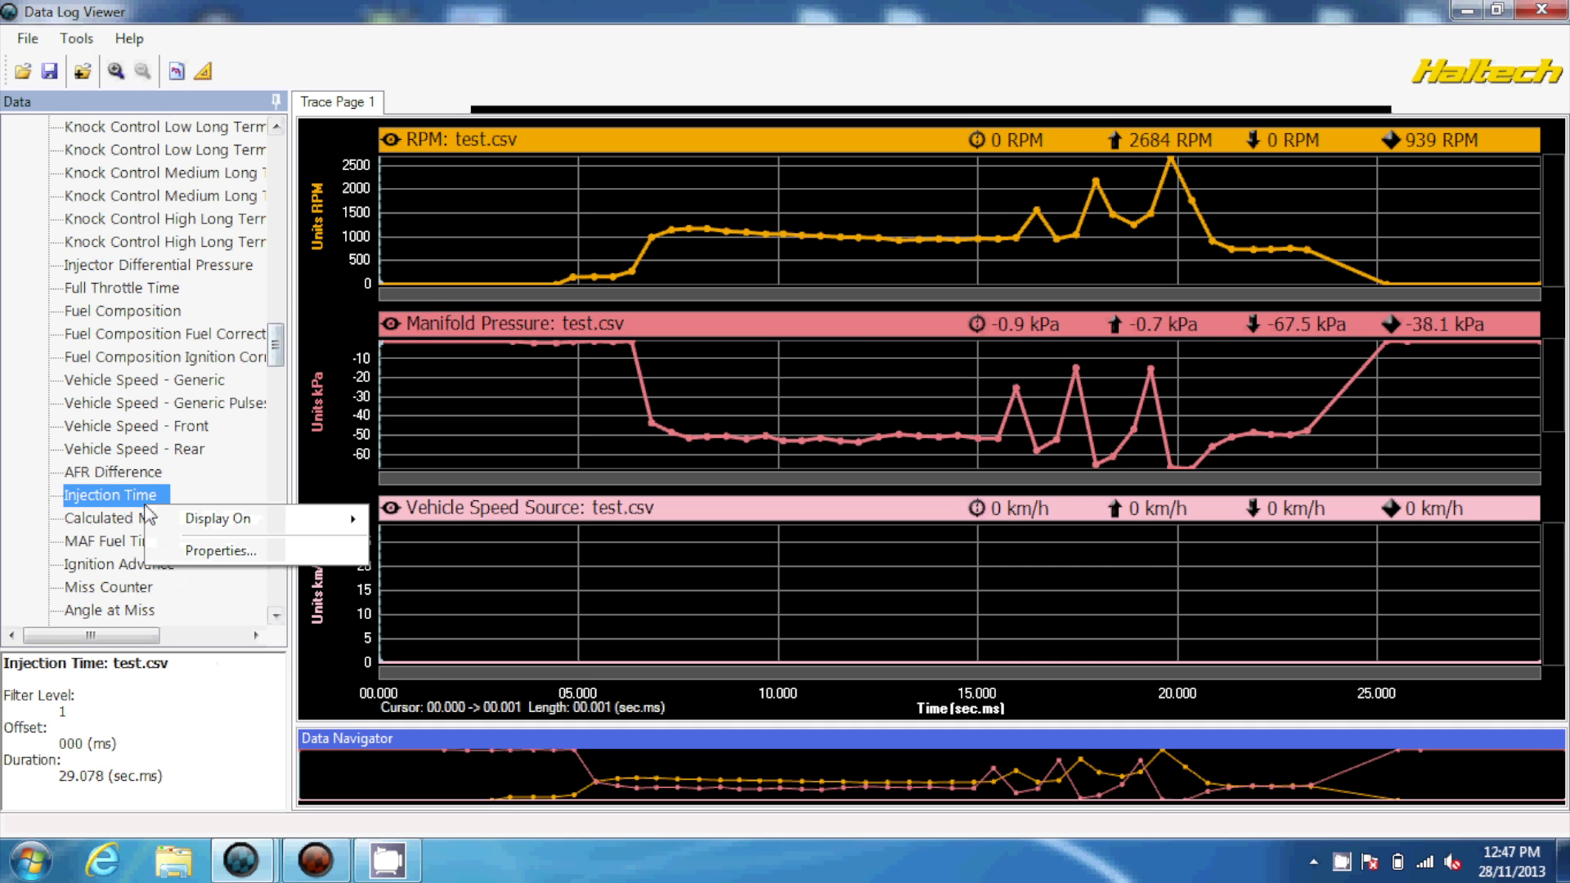
mouse_move(188, 520)
click(437, 597)
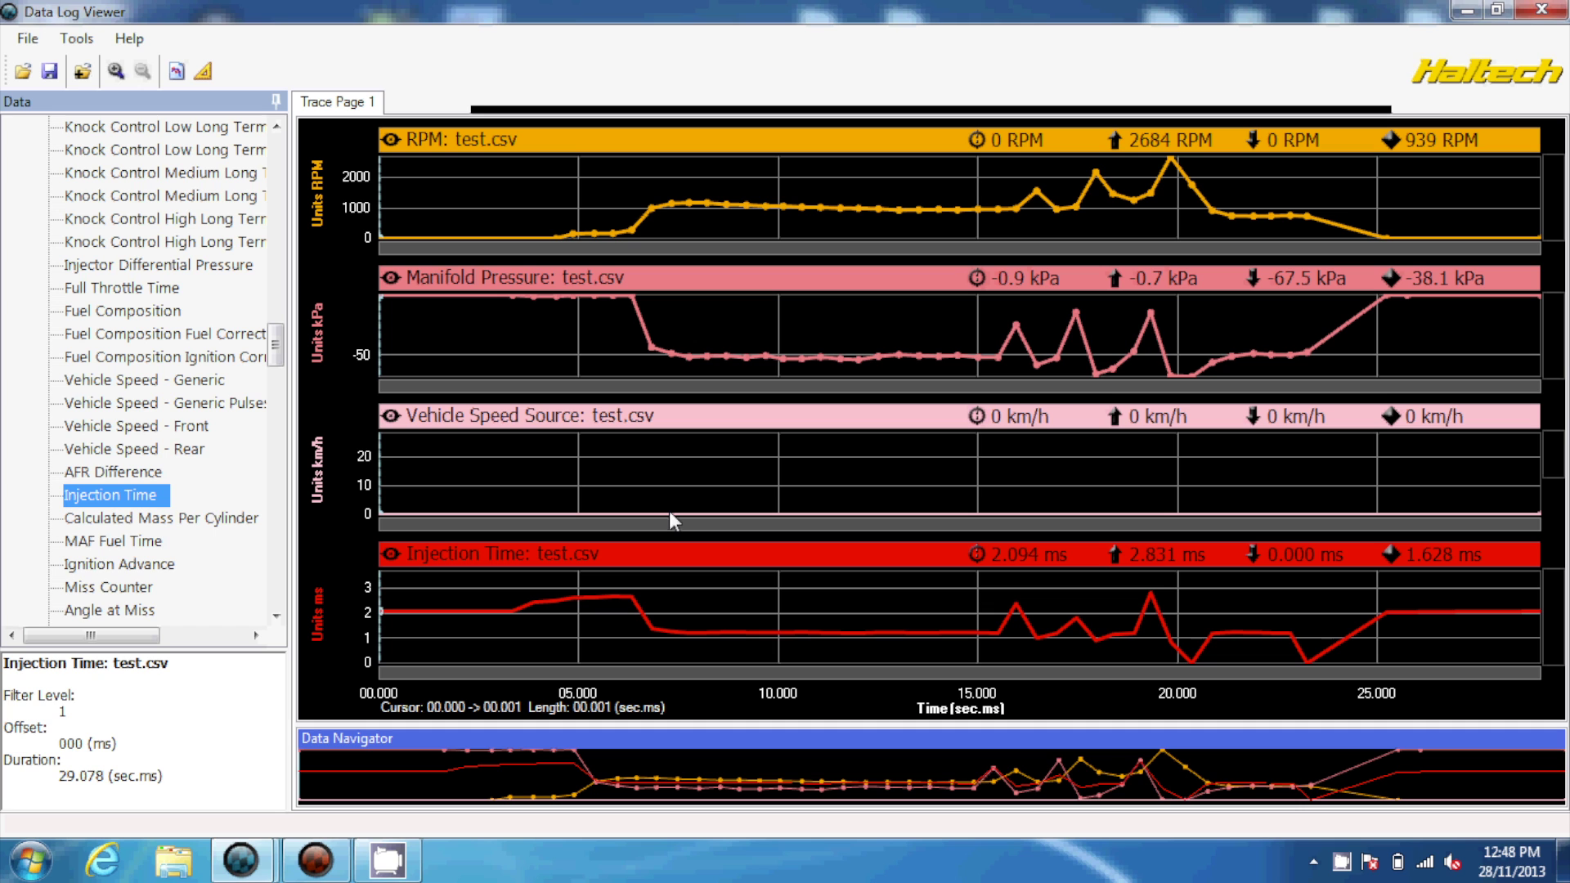
- Drag the Injection Time and RPM traces into the lower graph so all four share one pane
mouse_move(629, 557)
mouse_down()
mouse_move(669, 498)
mouse_move(657, 331)
mouse_move(622, 587)
mouse_move(633, 532)
mouse_up()
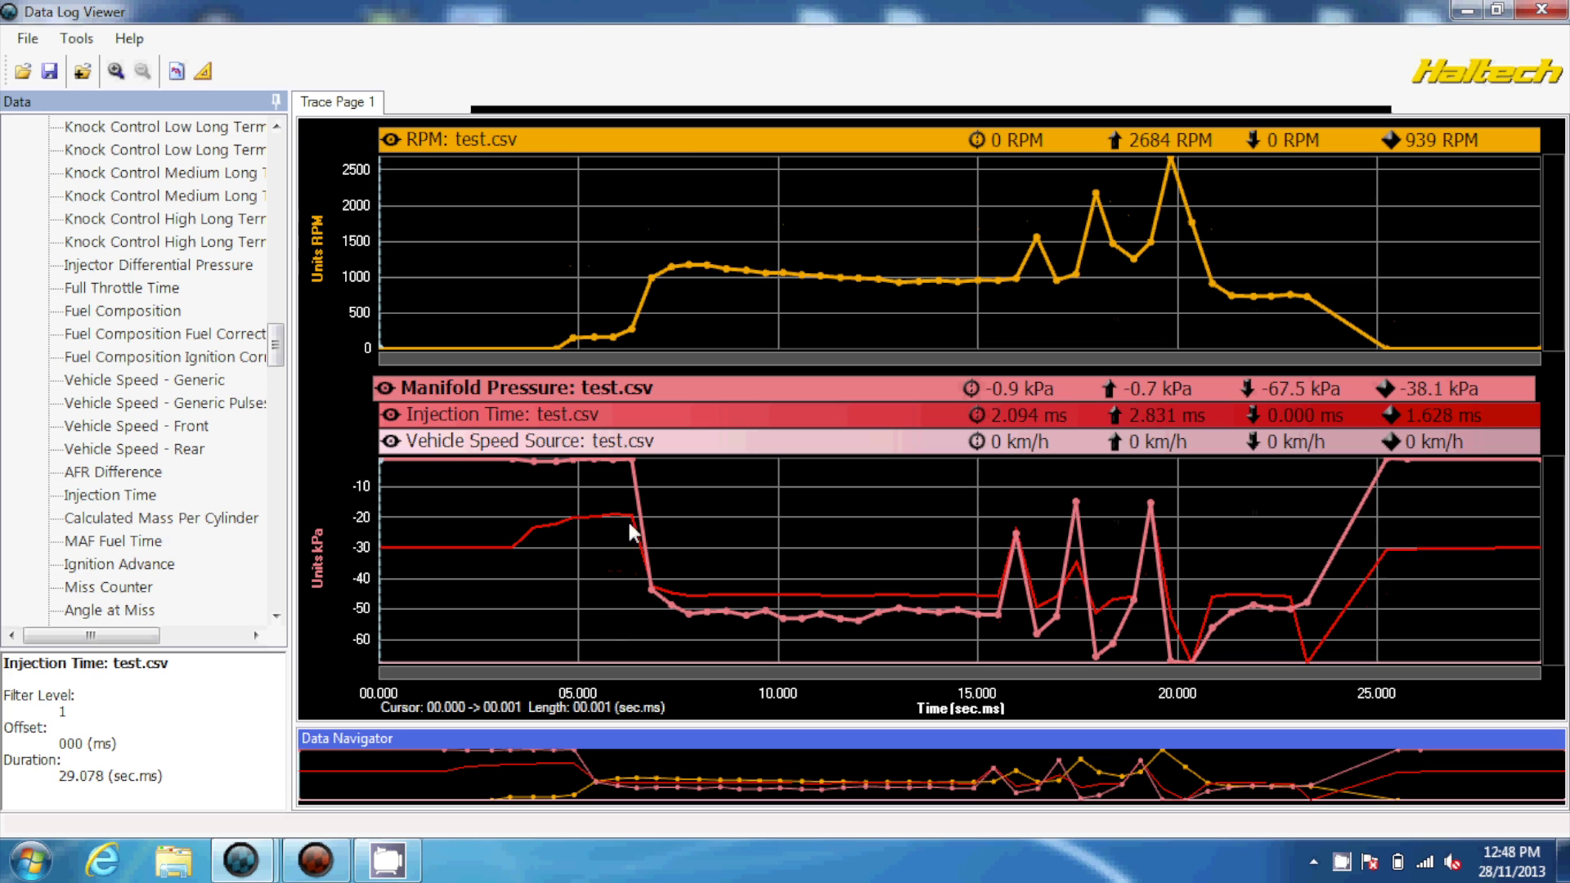
drag(696, 140, 596, 536)
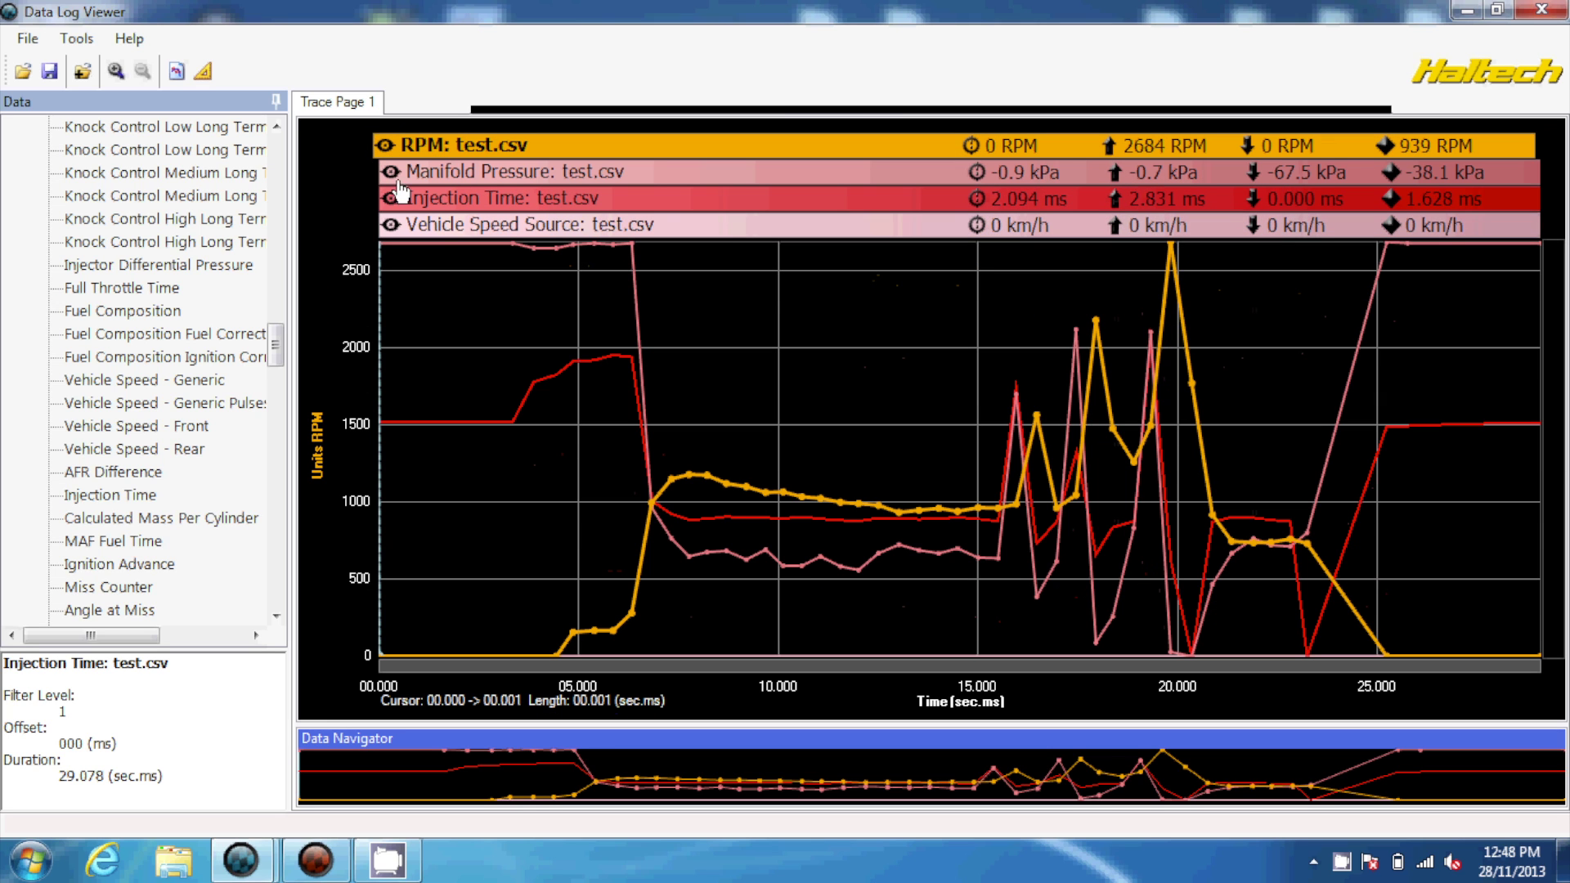
right_click(364, 104)
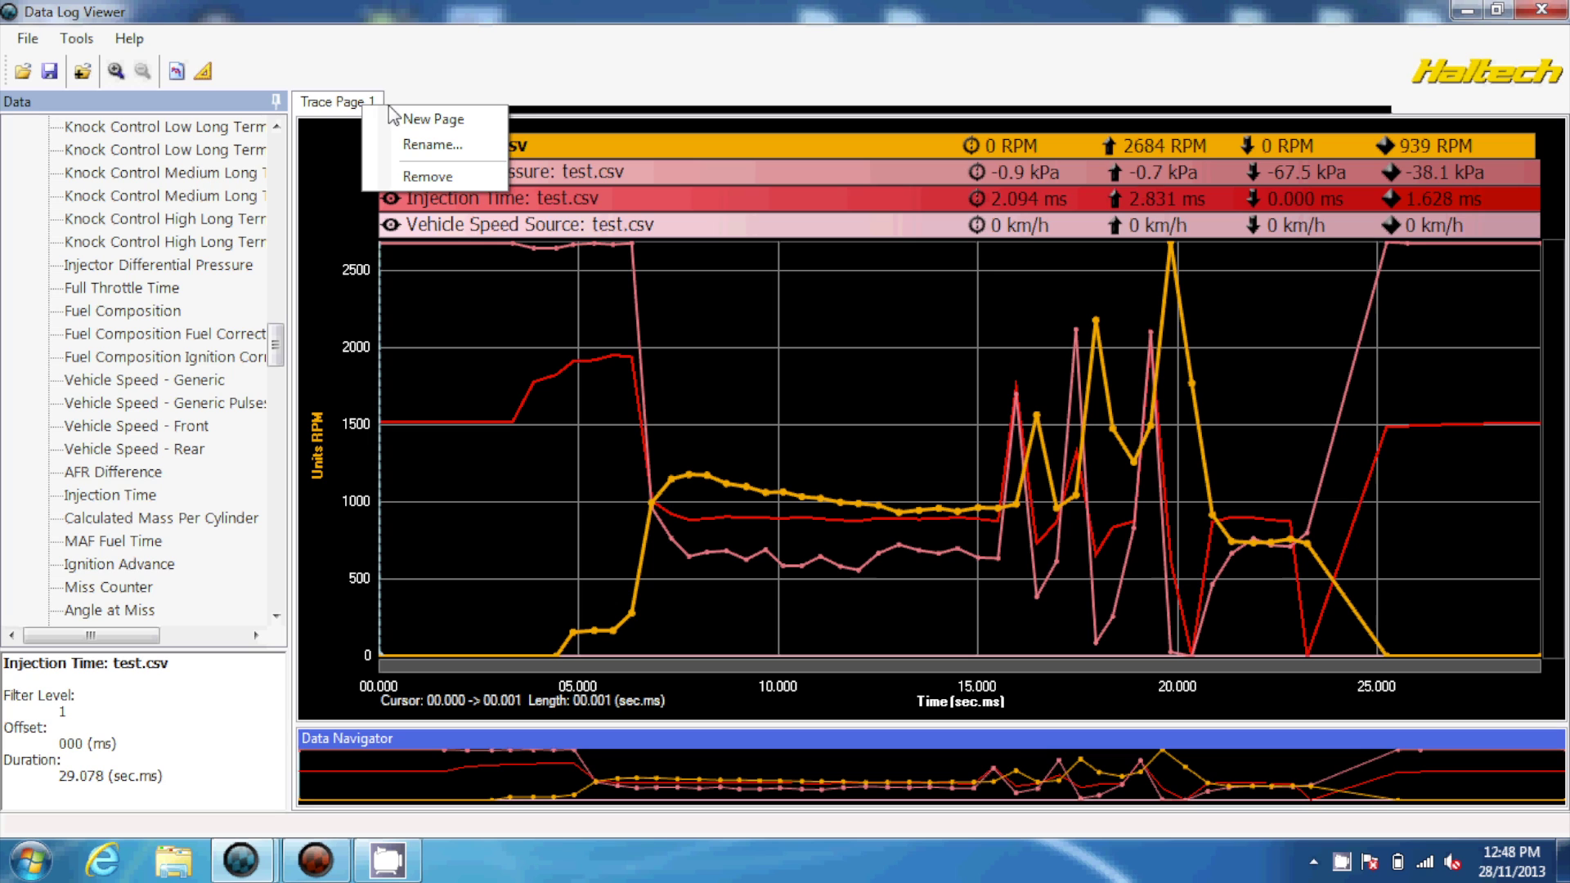
- On a new trace page, plot Full Throttle Time, fuel composition correction, vehicle speed pulses and knock retard
click(419, 120)
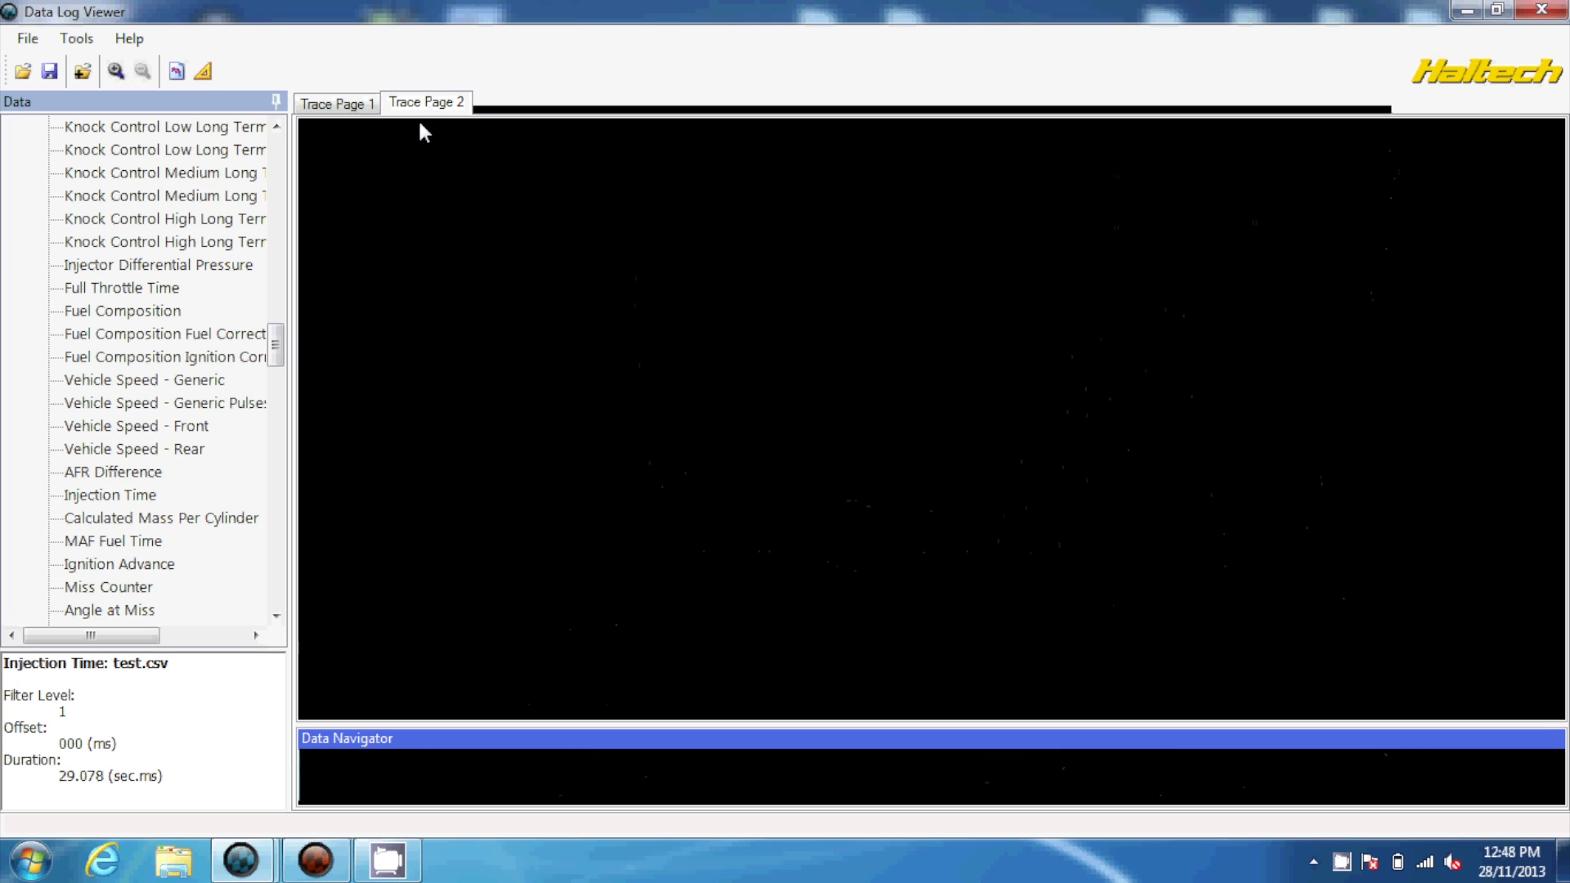
double_click(145, 287)
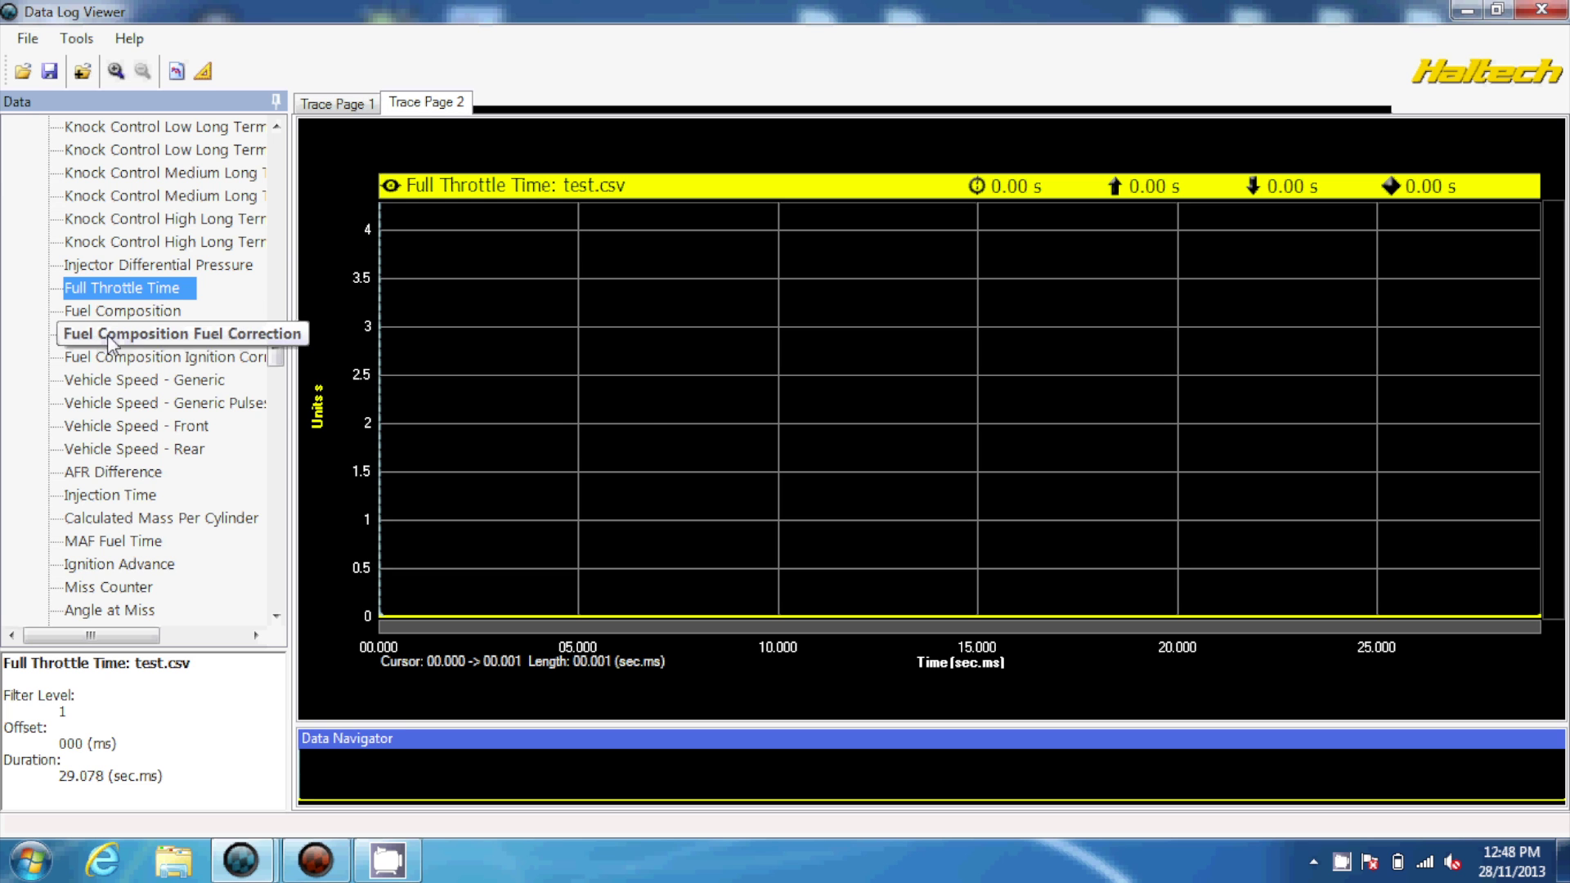
drag(164, 334, 561, 395)
drag(196, 403, 561, 455)
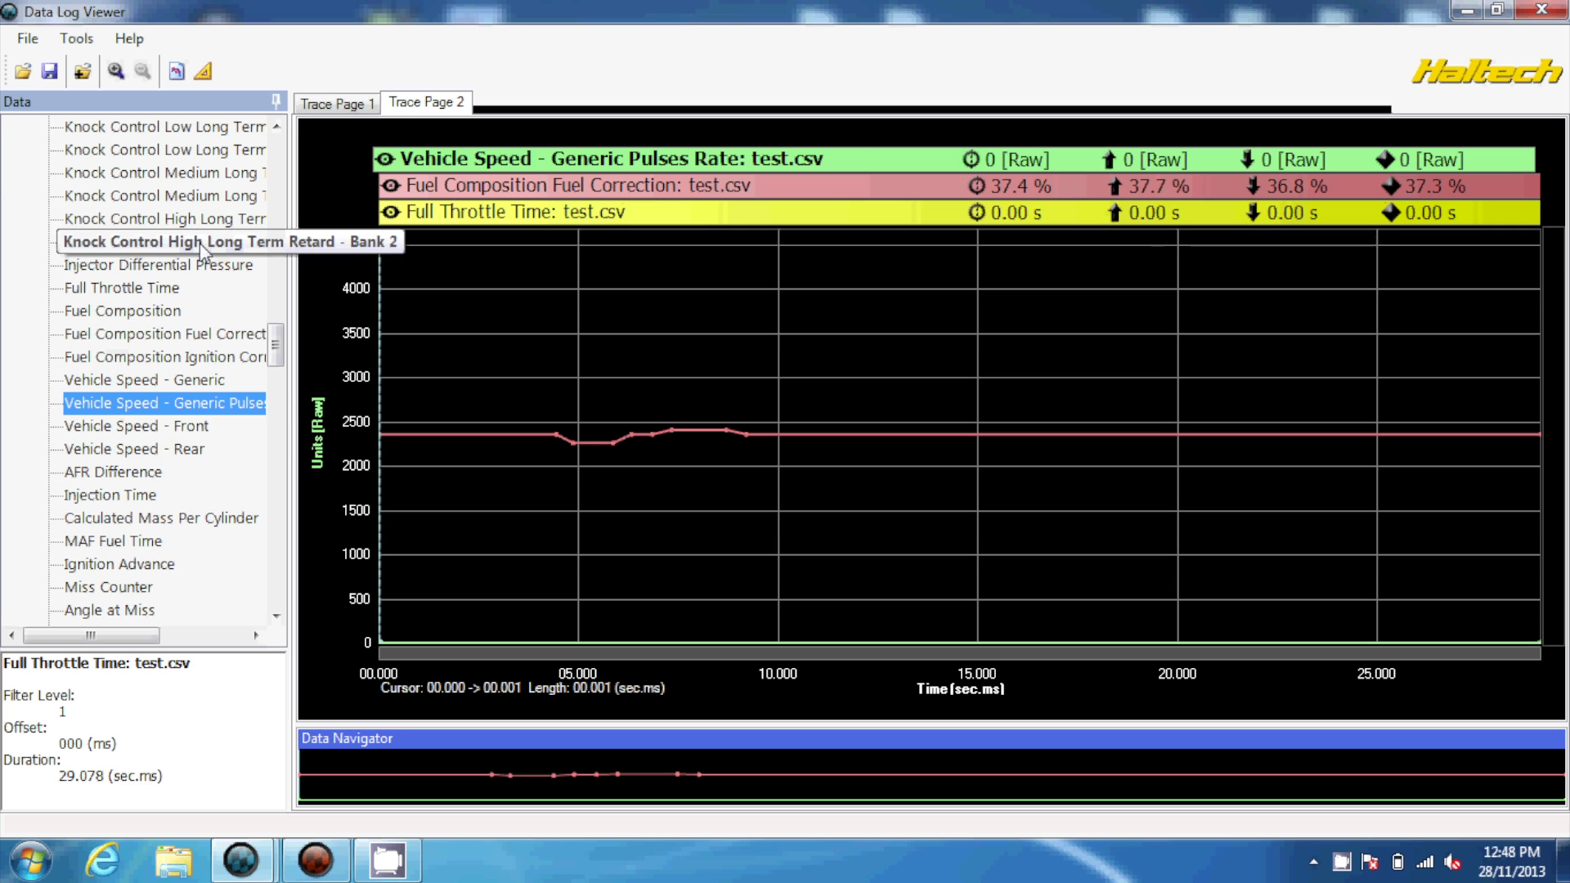
drag(164, 218, 613, 452)
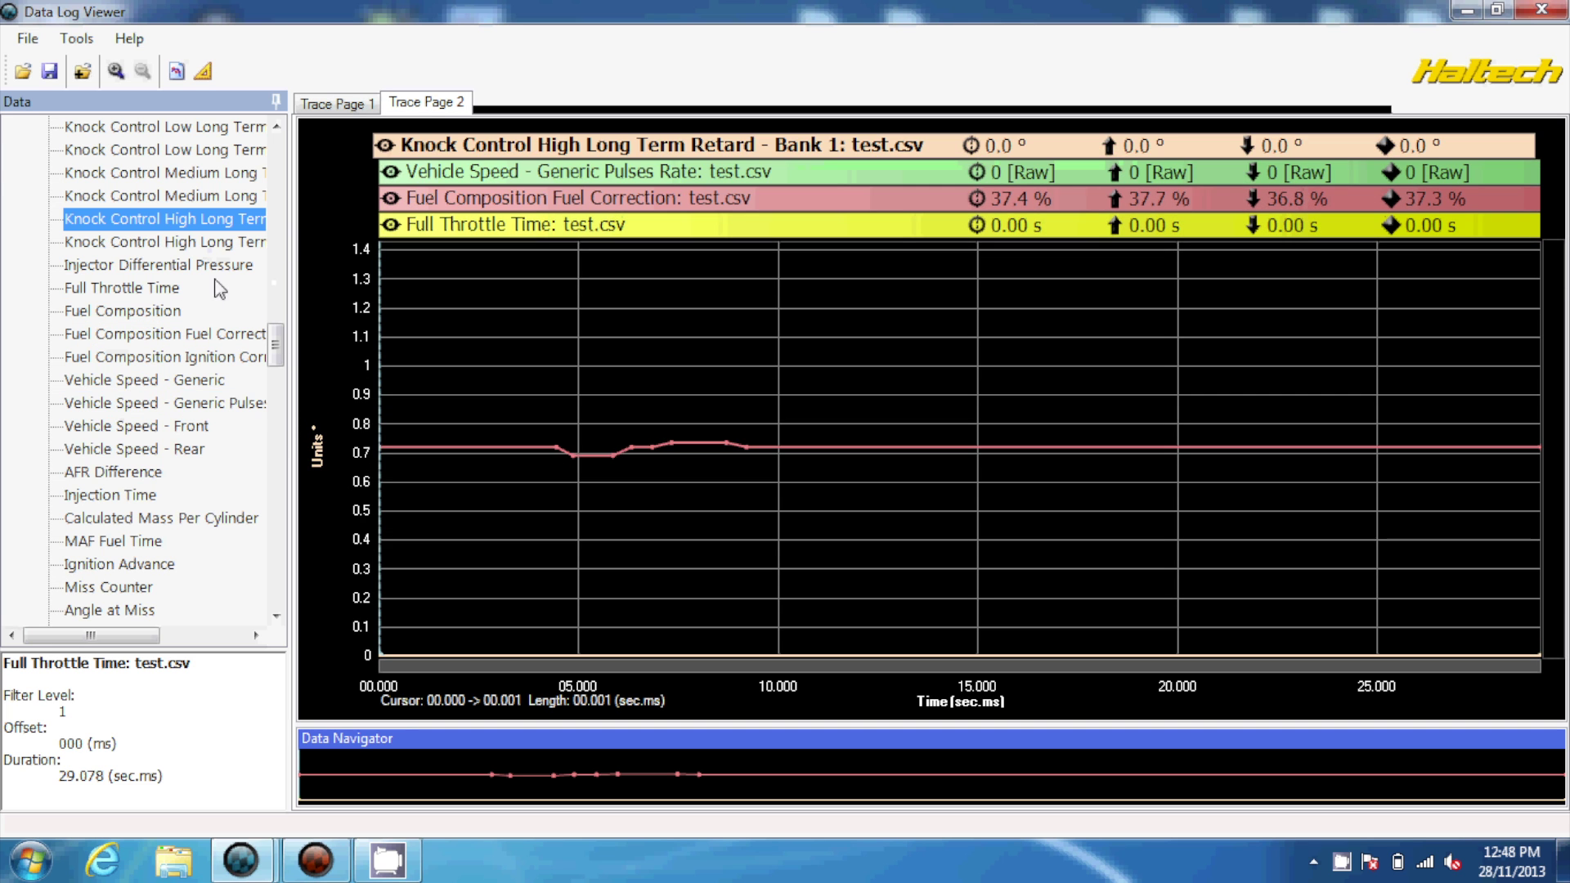
- Show Fuel Composition in its own new trace pane, then switch back to ECU Manager
click(144, 317)
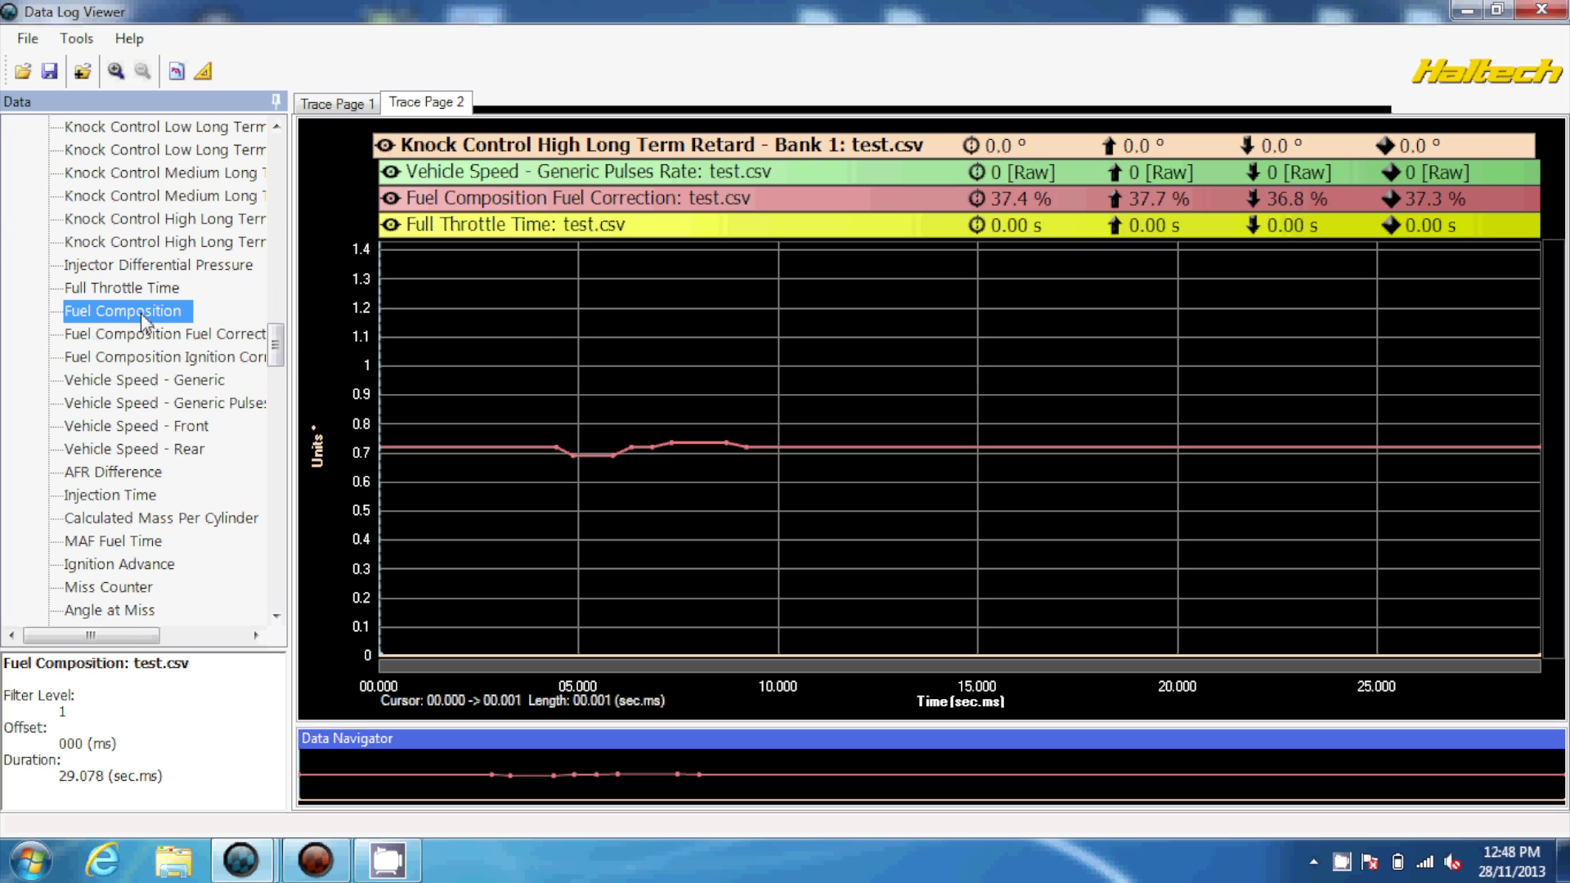
right_click(141, 312)
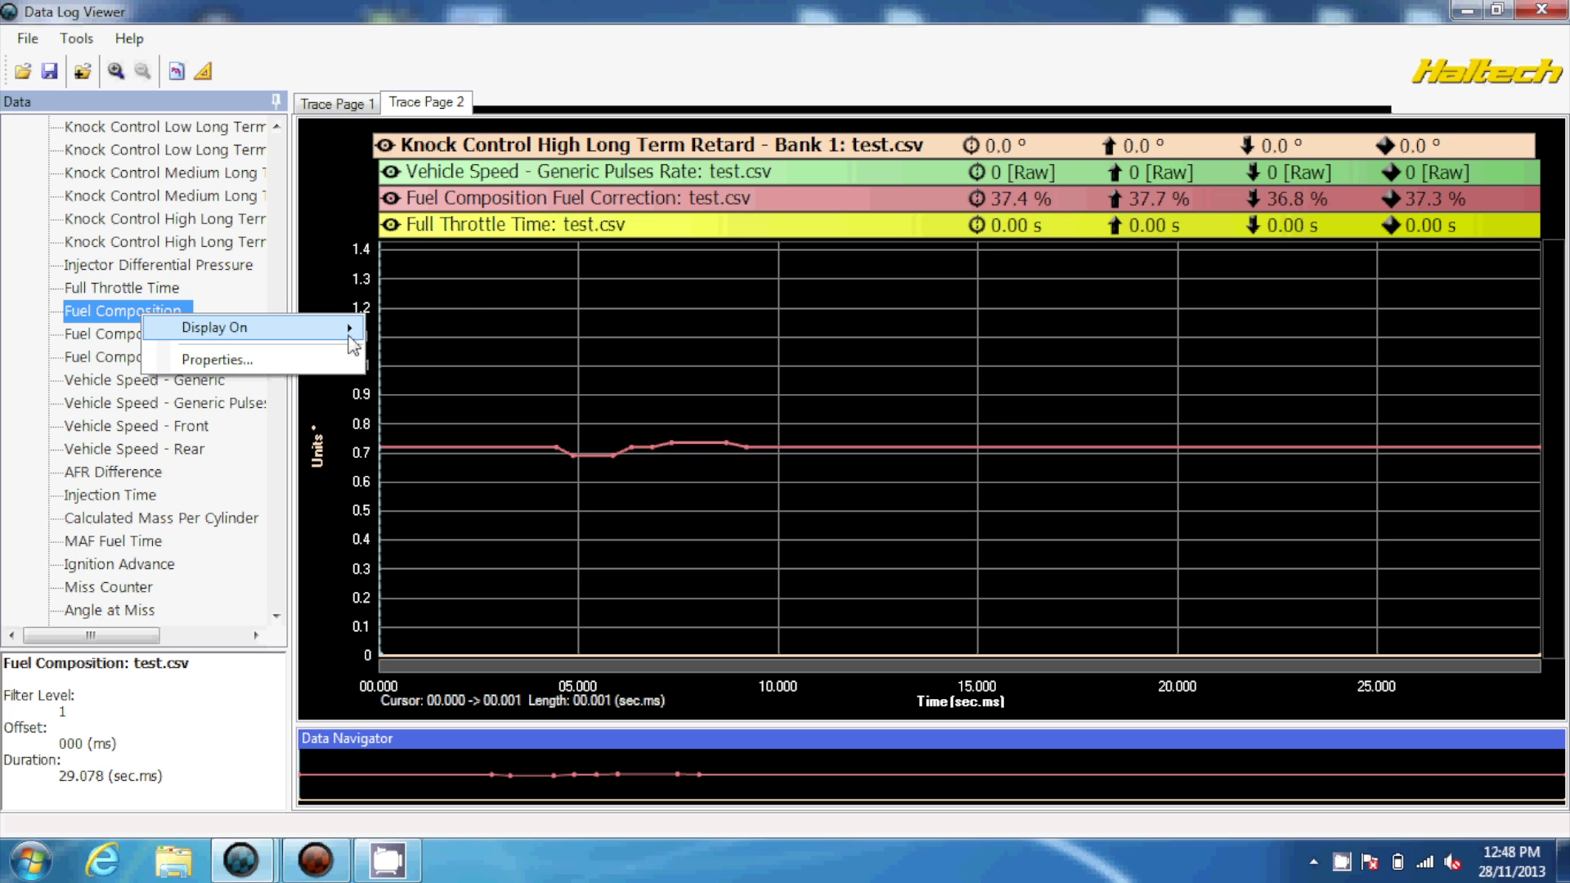
mouse_move(347, 334)
click(449, 363)
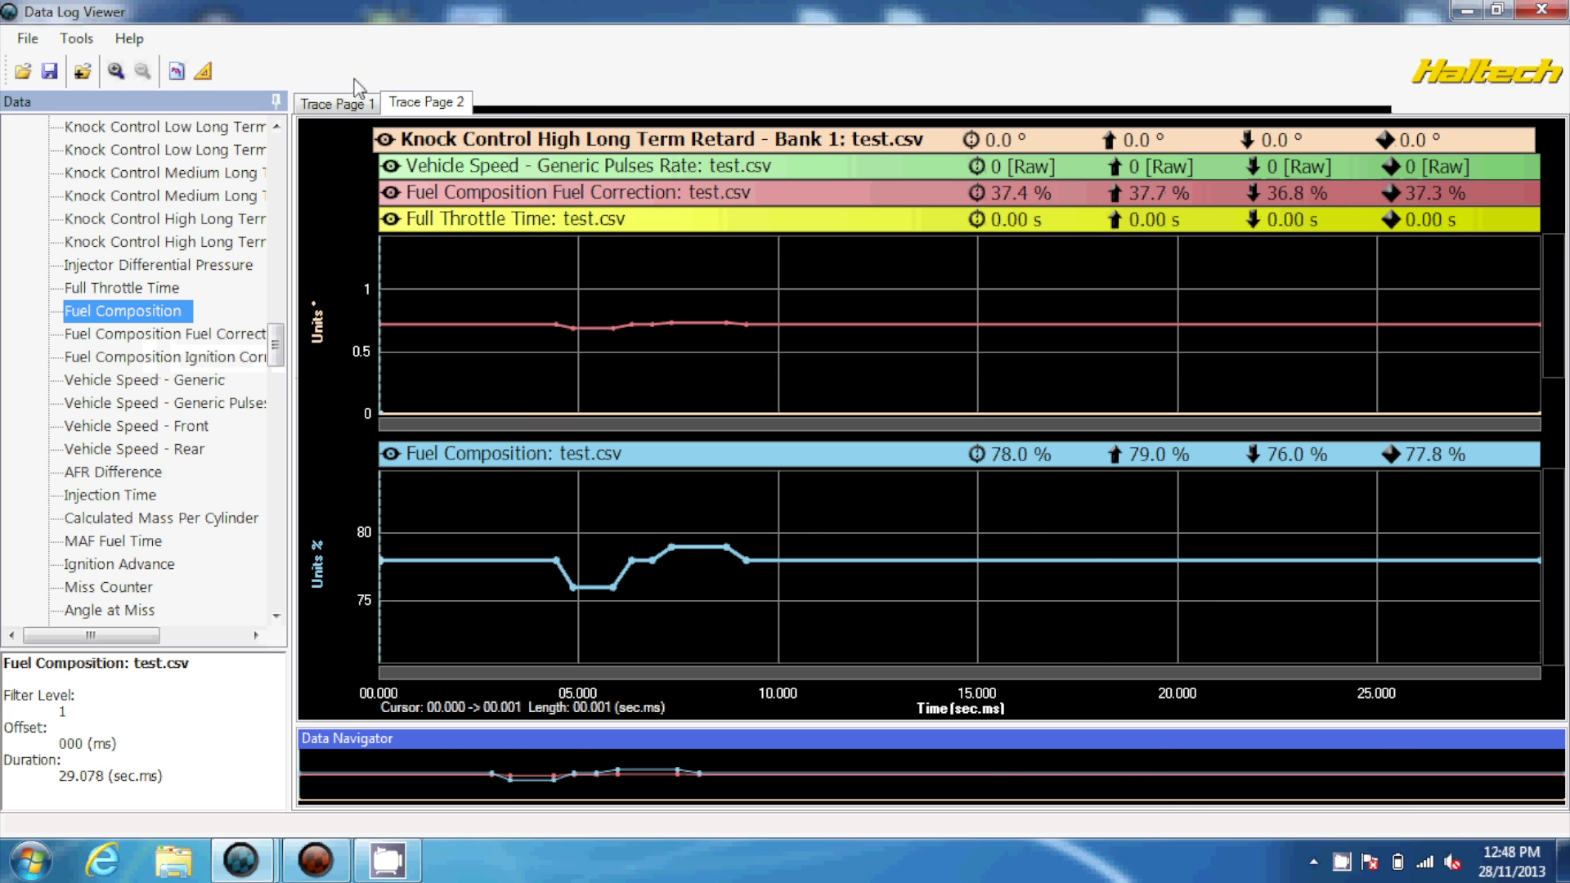
click(343, 103)
click(410, 105)
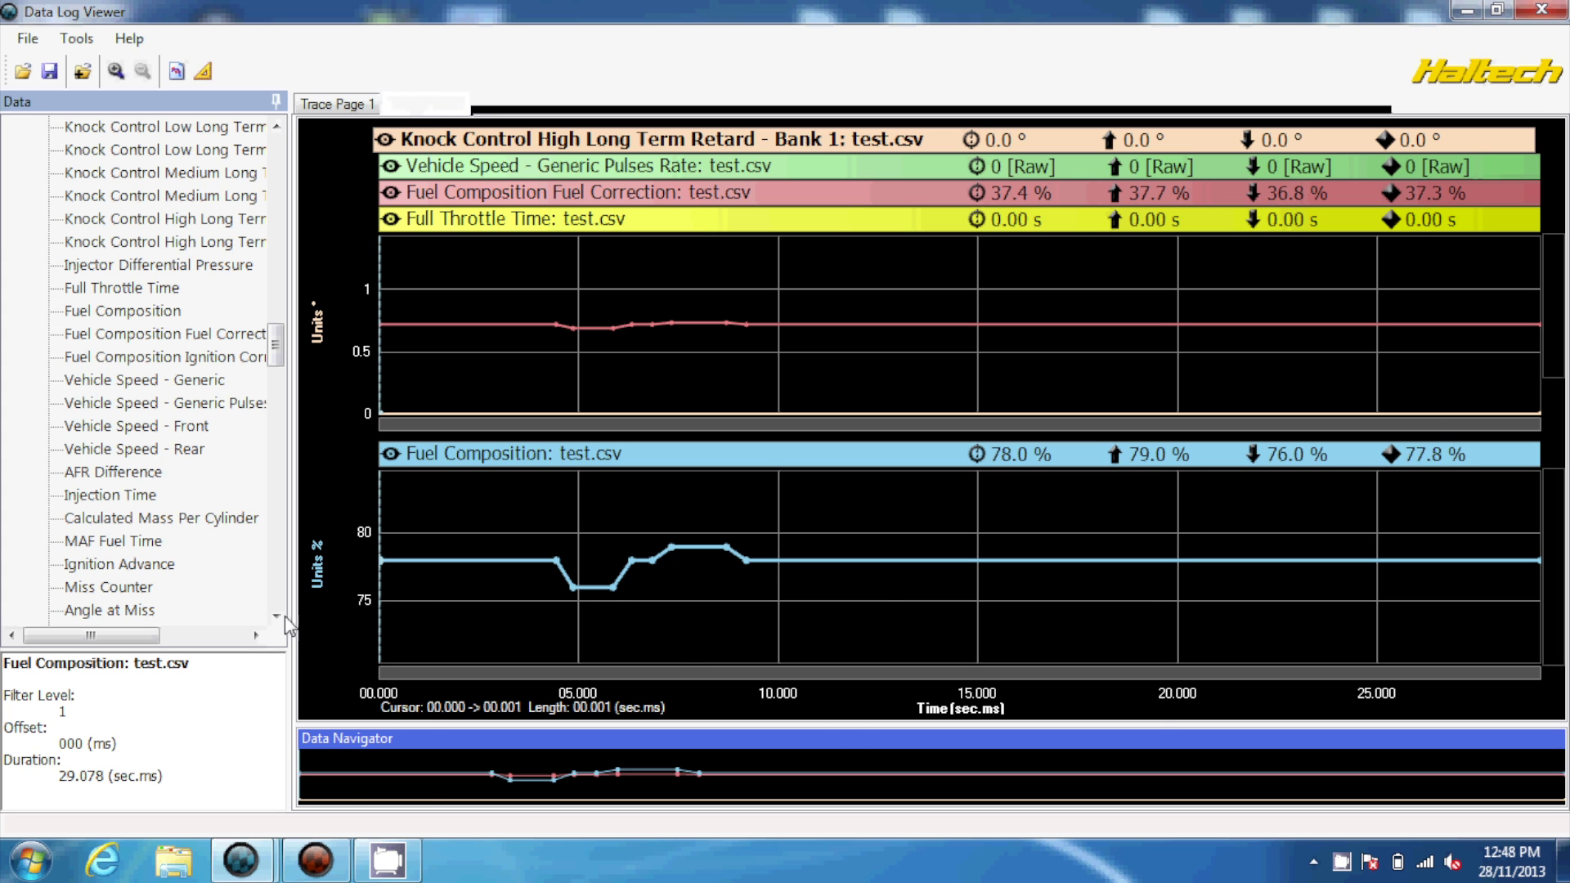
click(316, 861)
mouse_move(243, 807)
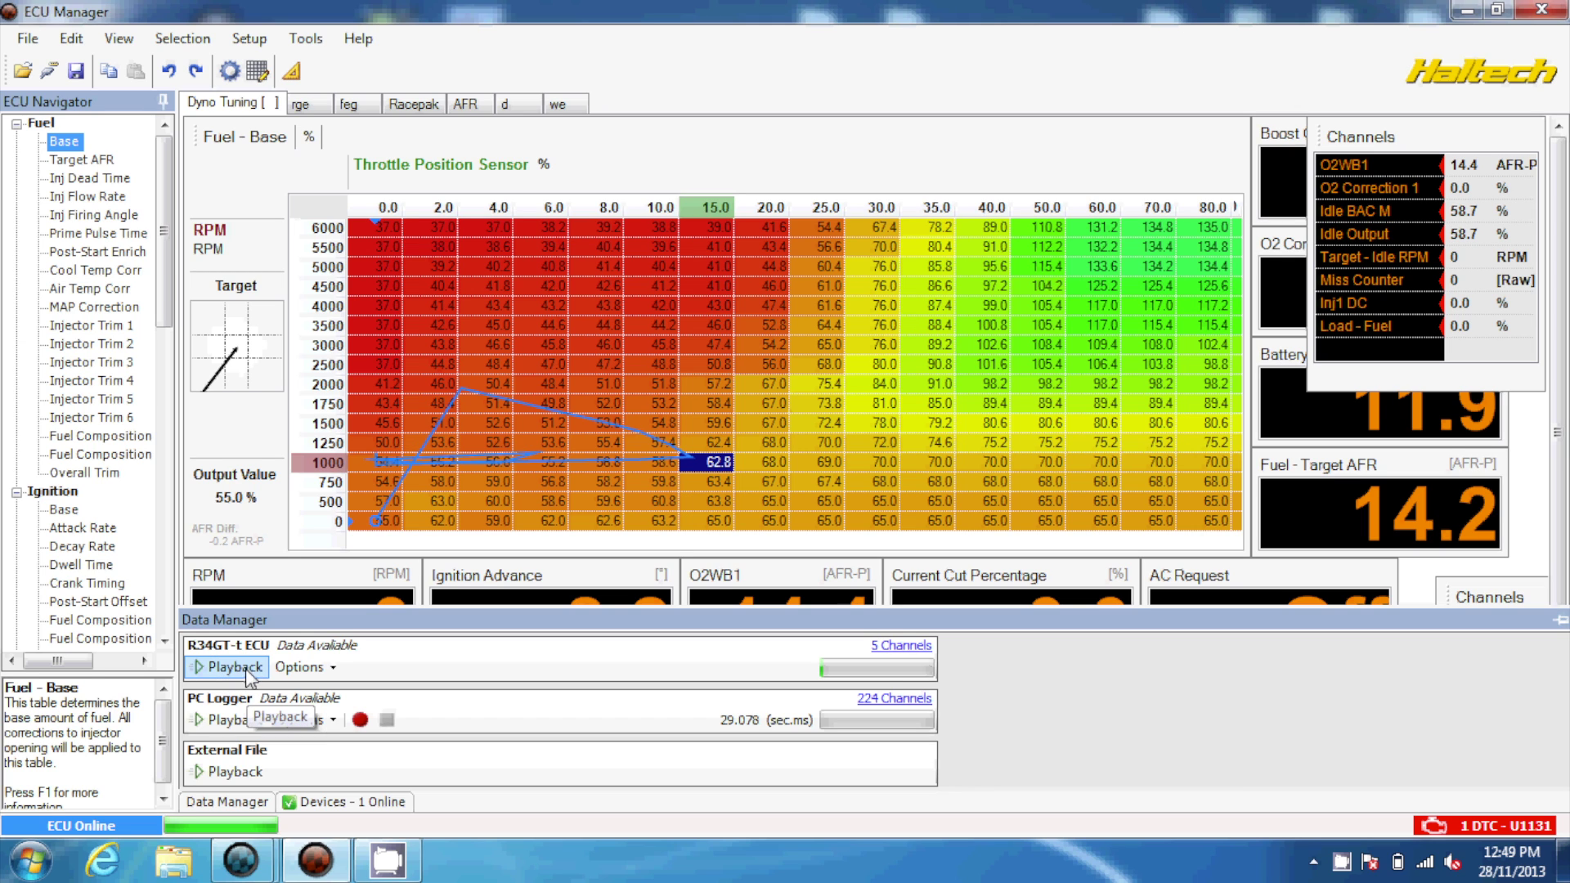
- From the ECU row's Options in Data Manager, open Setup to reach Main Setup > Data Logging
click(296, 678)
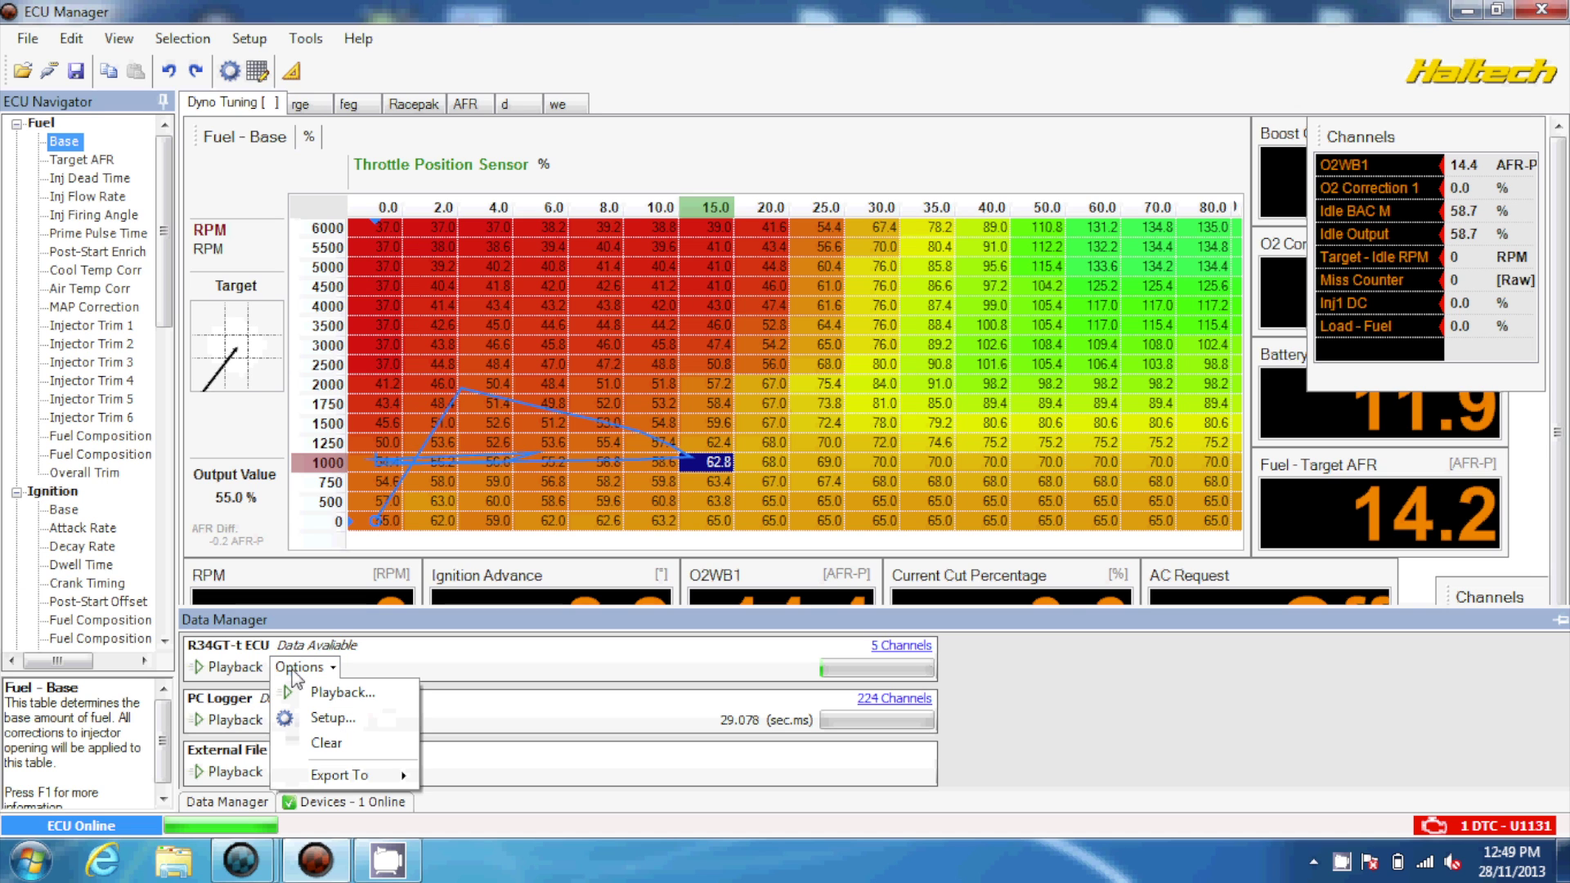
click(340, 720)
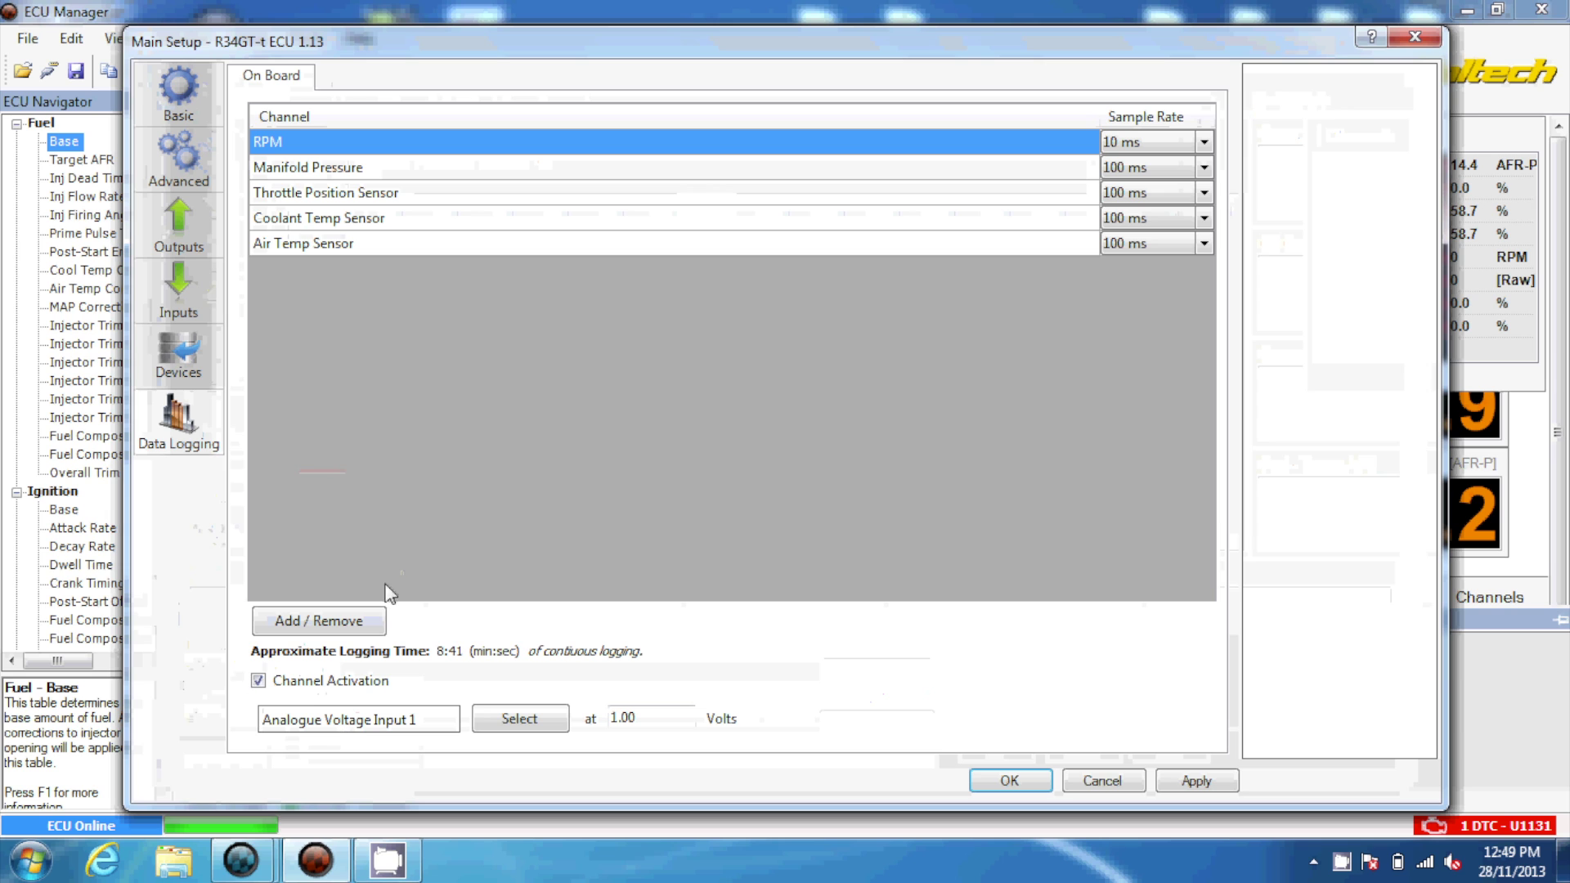
- Clear the on-board datalog, keeping RPM, Manifold Pressure, Throttle Position, Coolant Temp and Air Temp
click(373, 628)
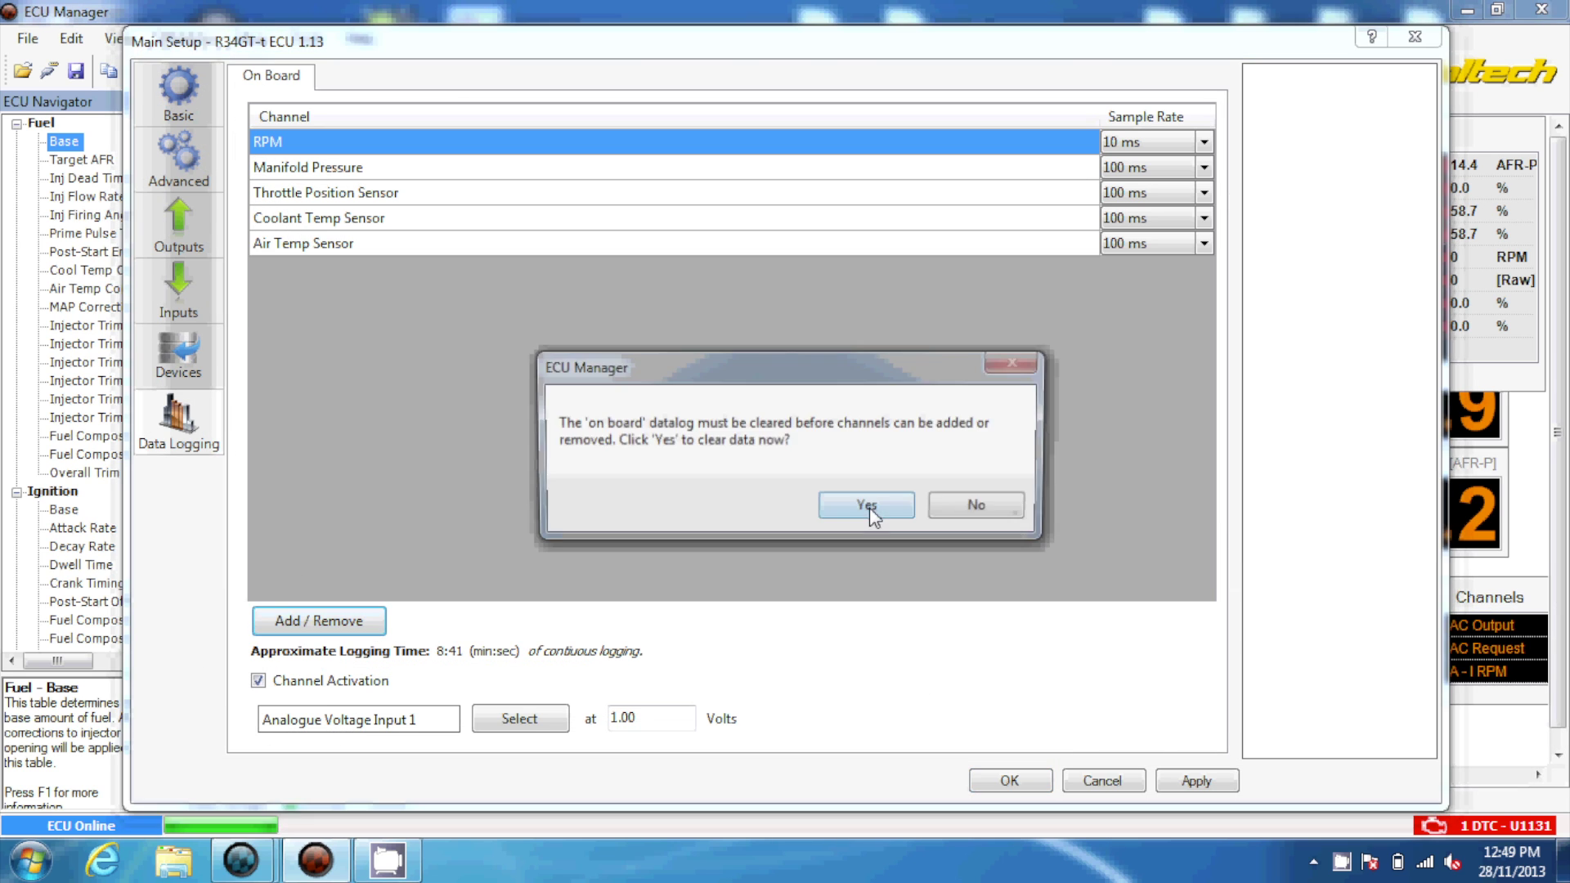
click(868, 507)
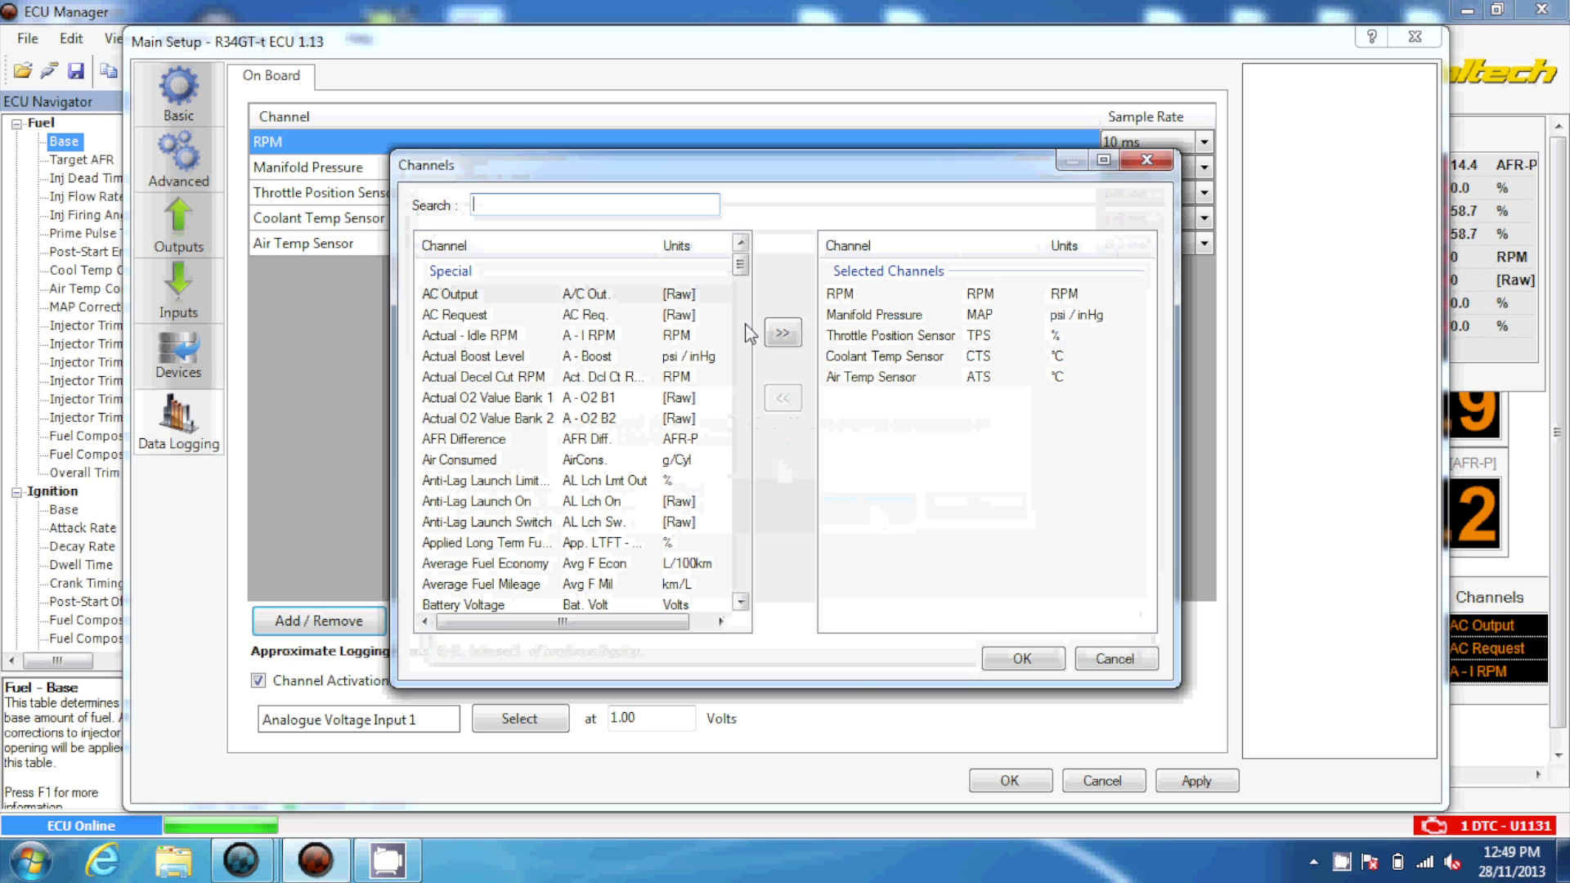
click(1023, 661)
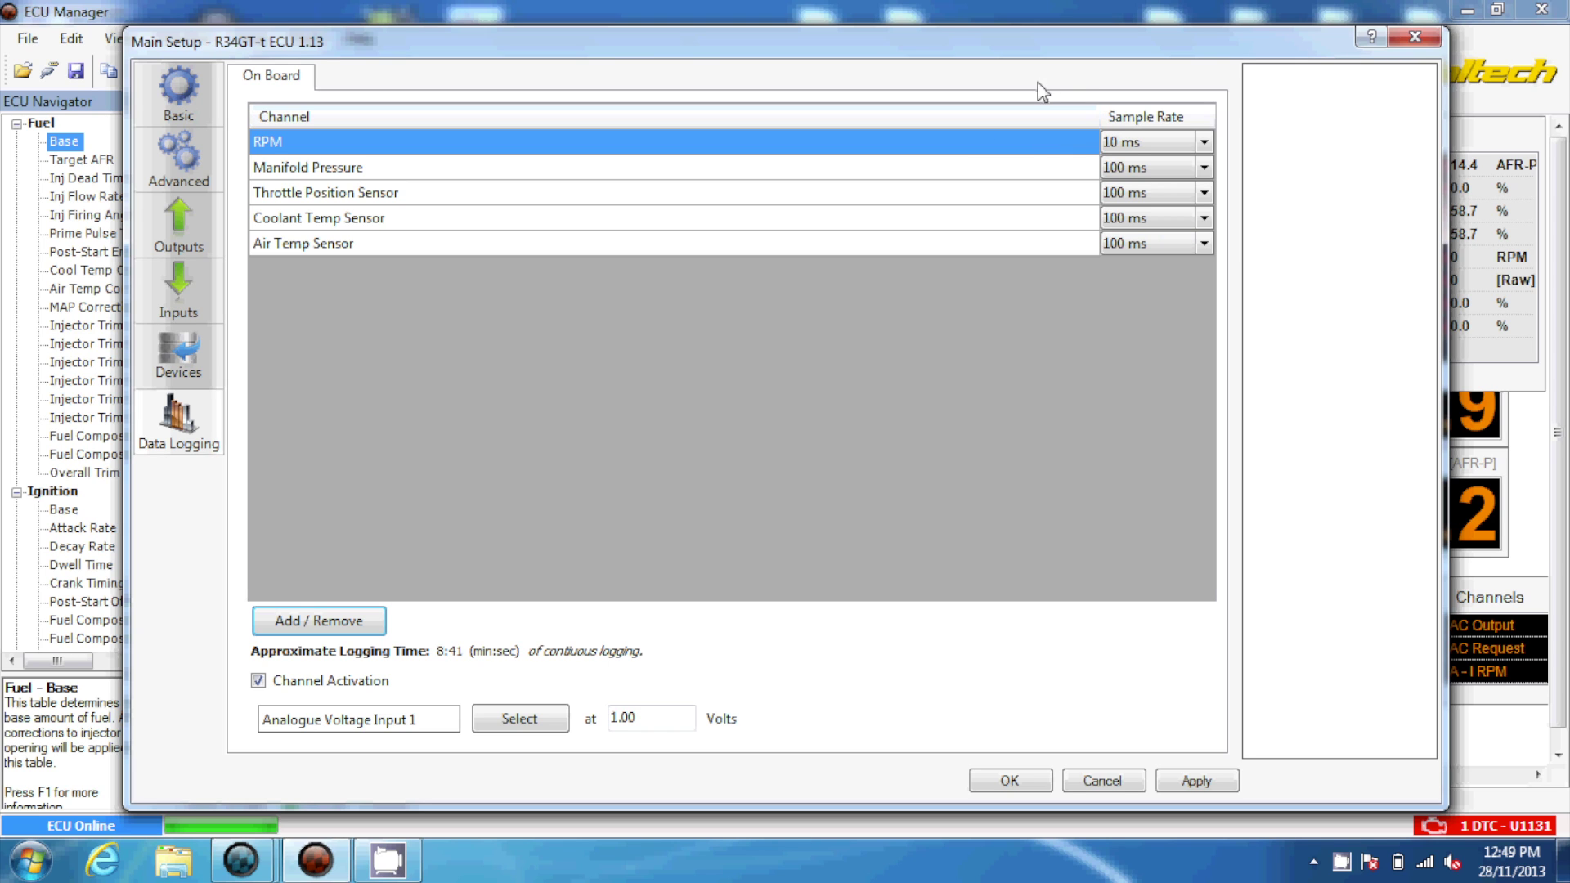
- Choose RPM as the channel that activates on-board logging
click(369, 710)
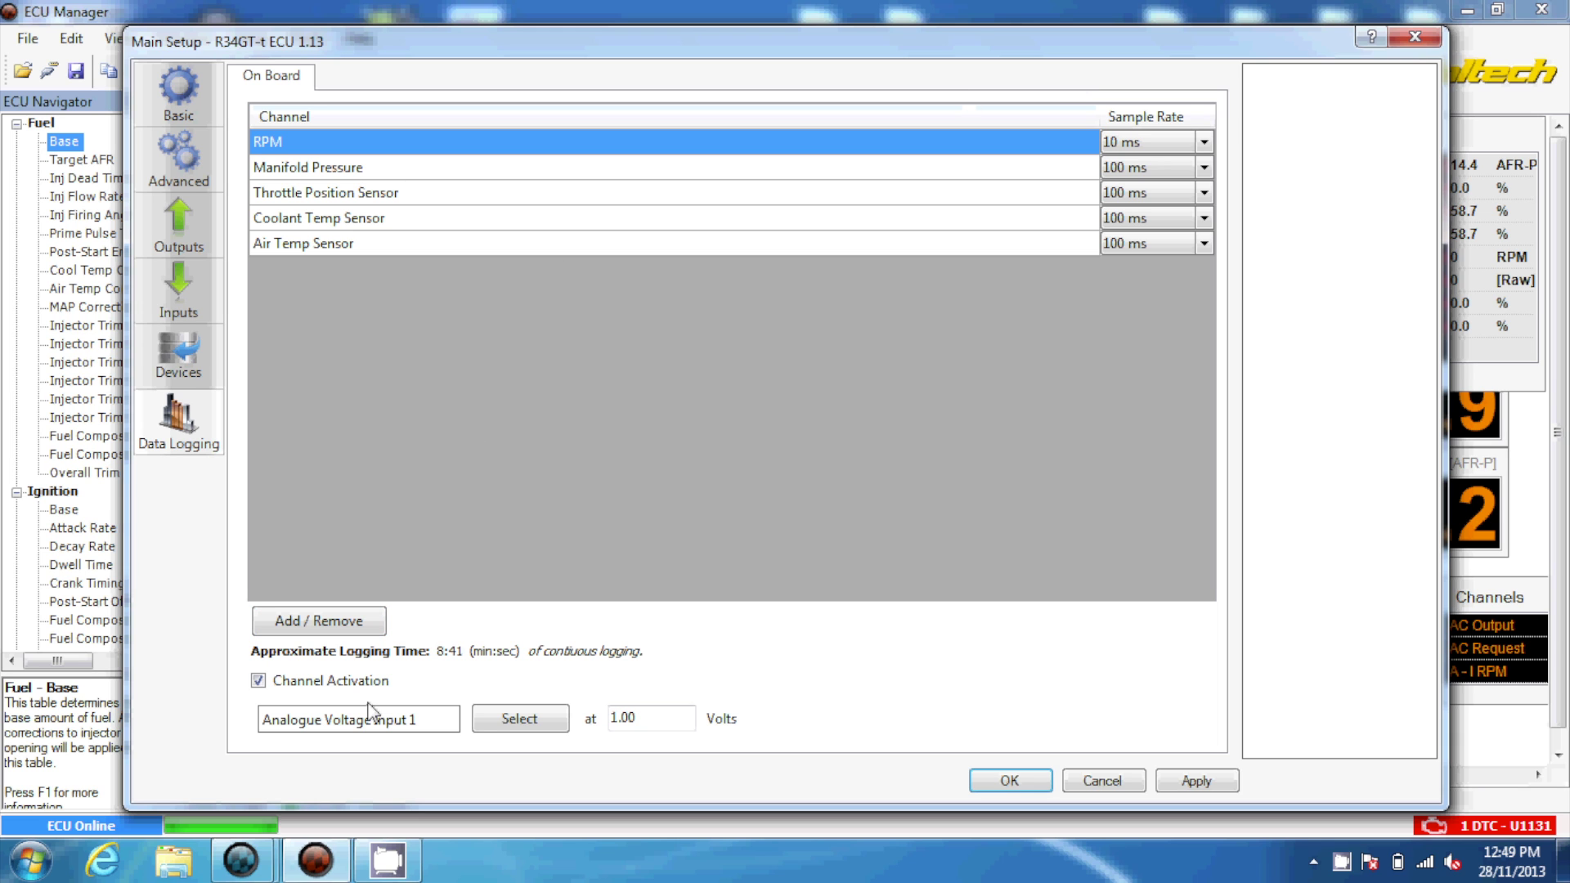
click(503, 718)
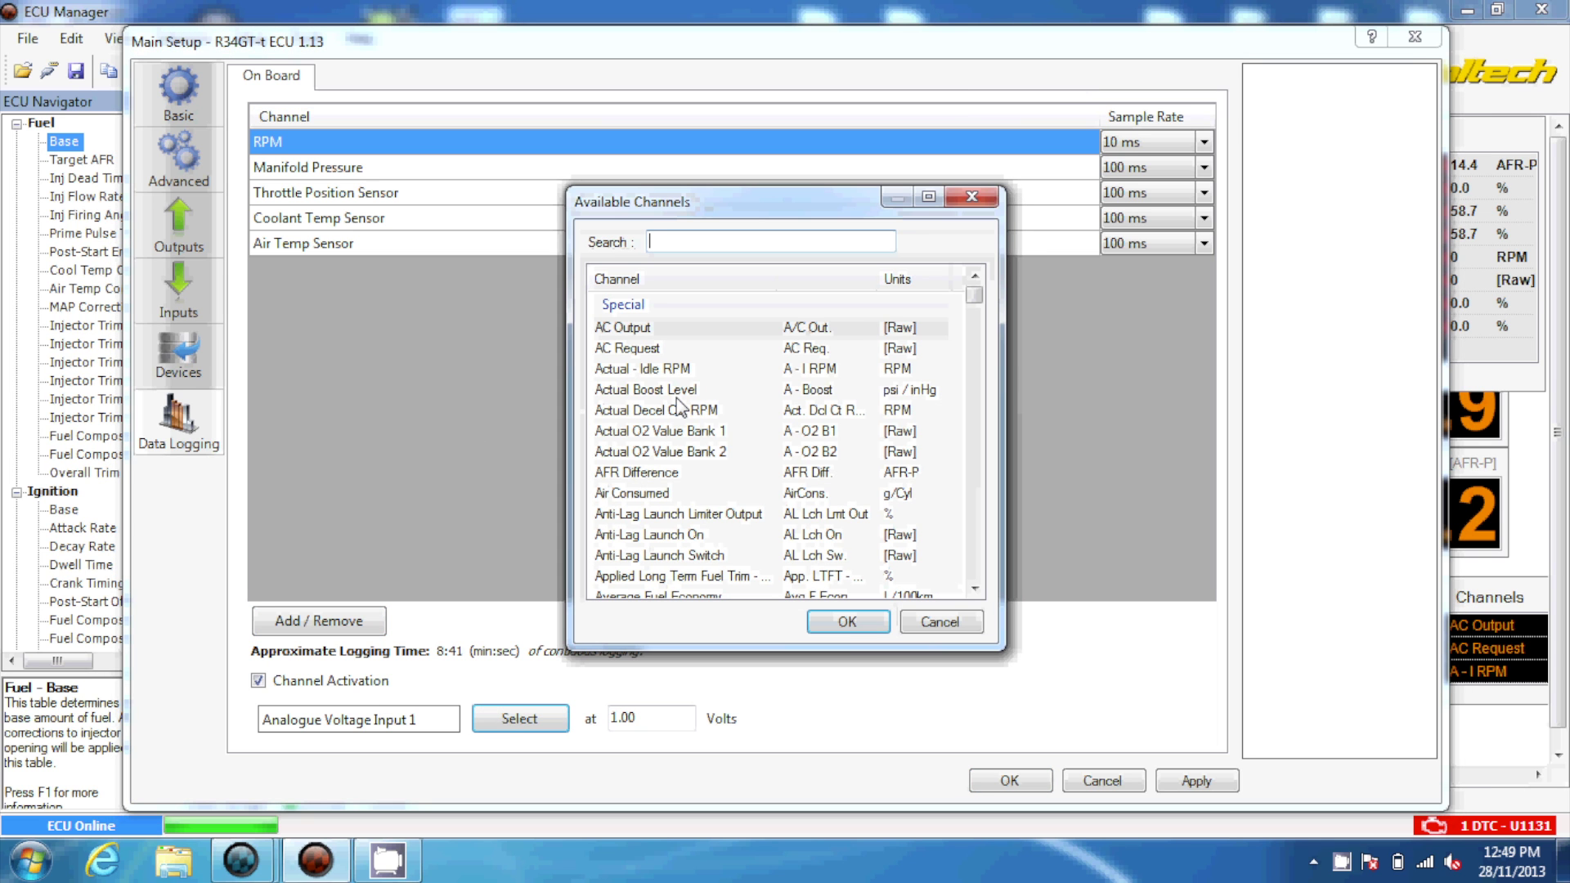
text(rpm)
key(Down)
key(Down)
key(Down)
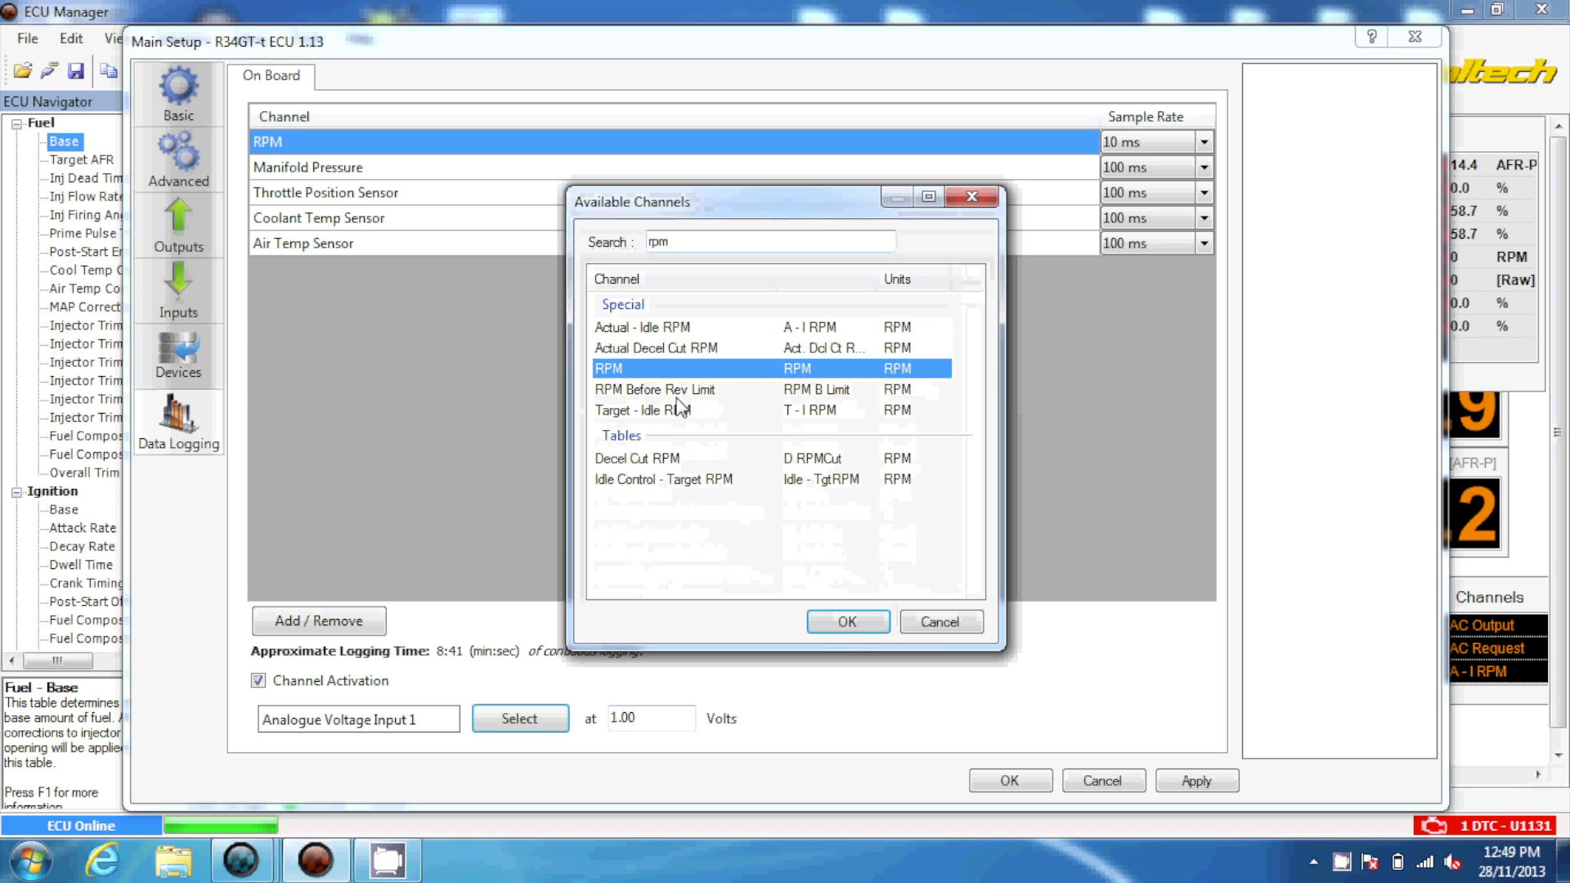
click(849, 623)
- Set the activation threshold to 2000 RPM, apply it with an ECU reset, and close the setup
click(668, 717)
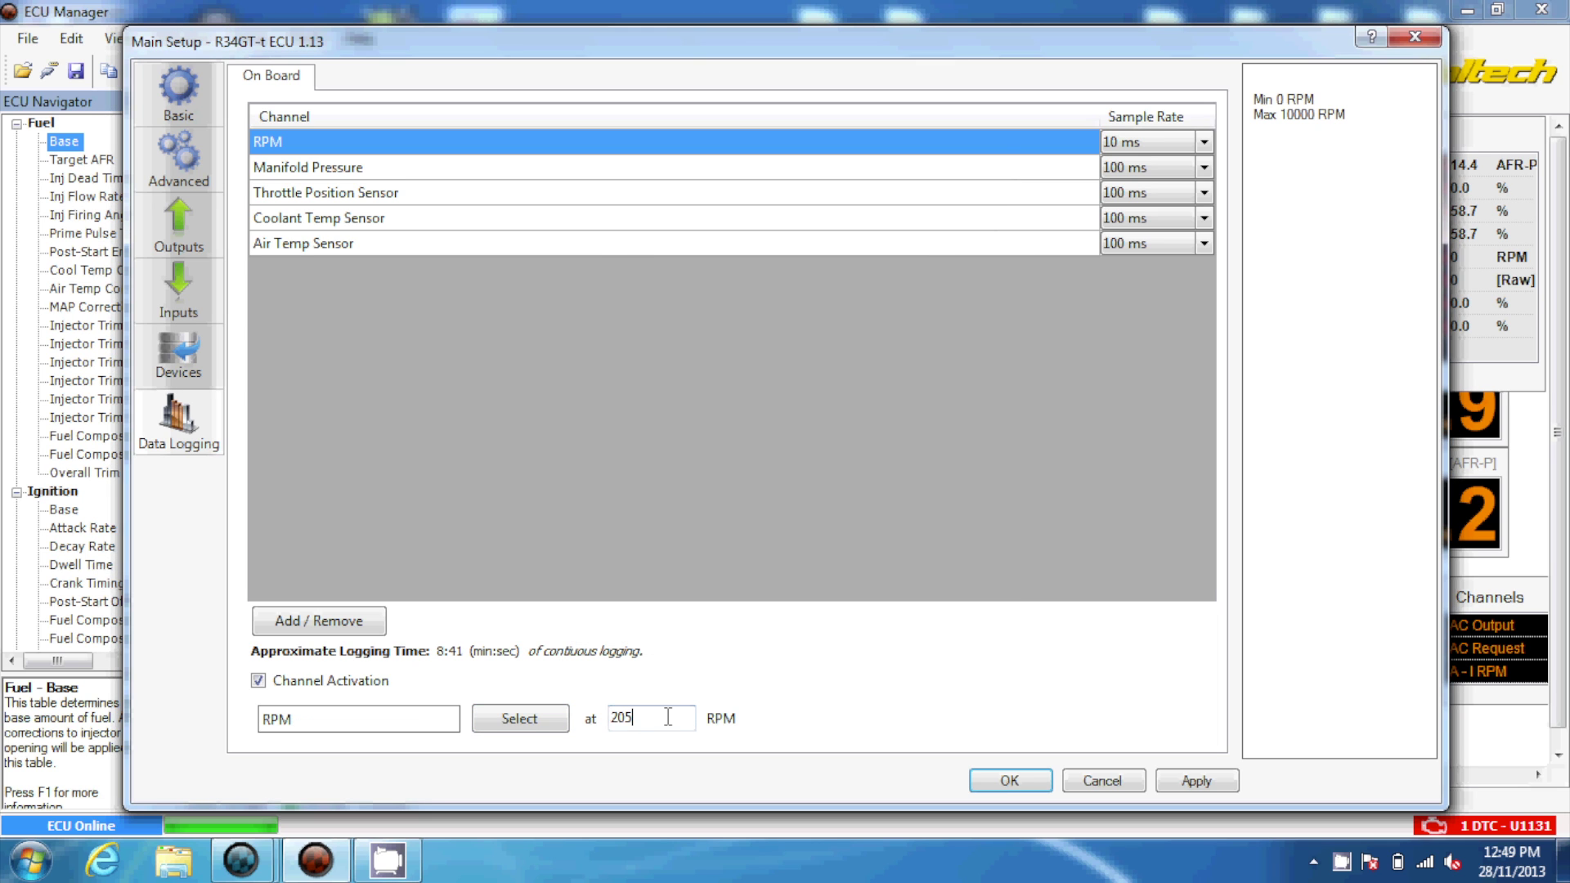
double_click(668, 717)
text(2000)
click(1186, 778)
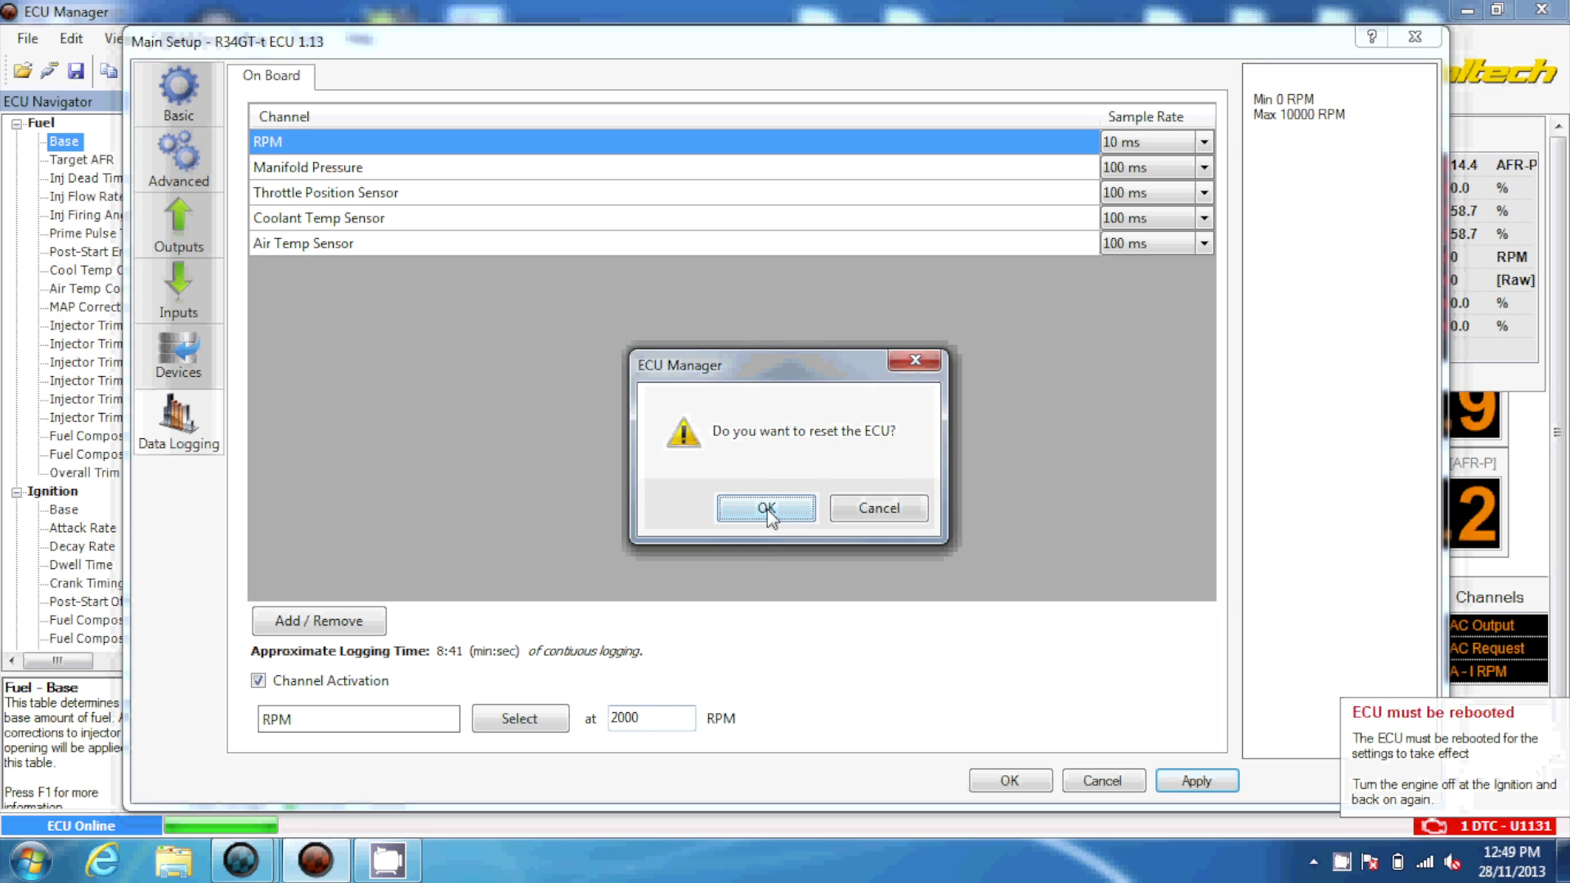
click(767, 509)
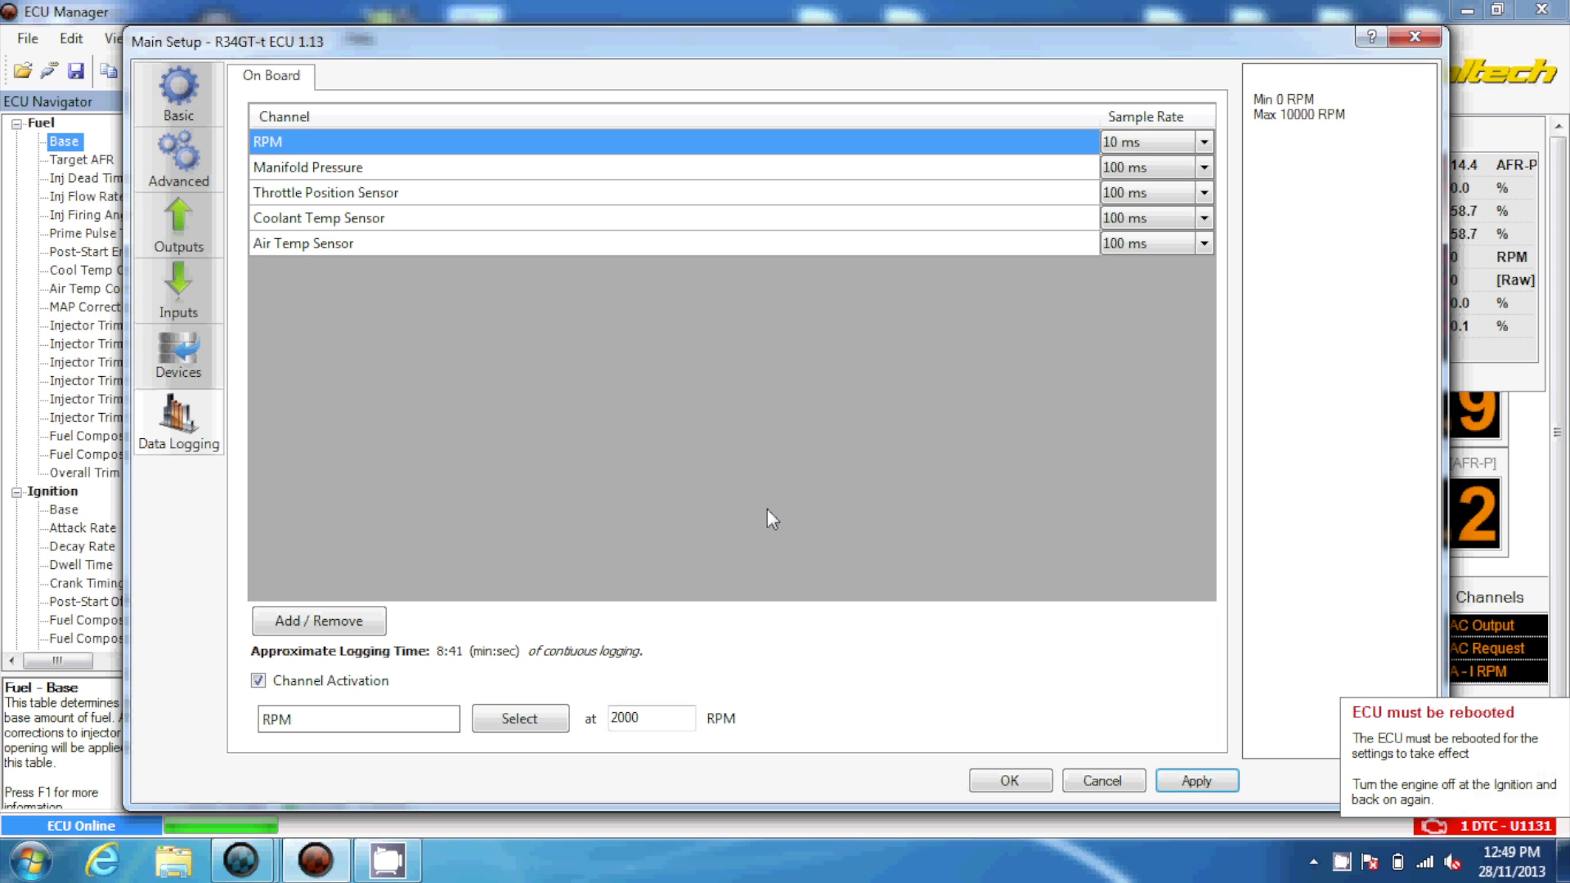
click(767, 508)
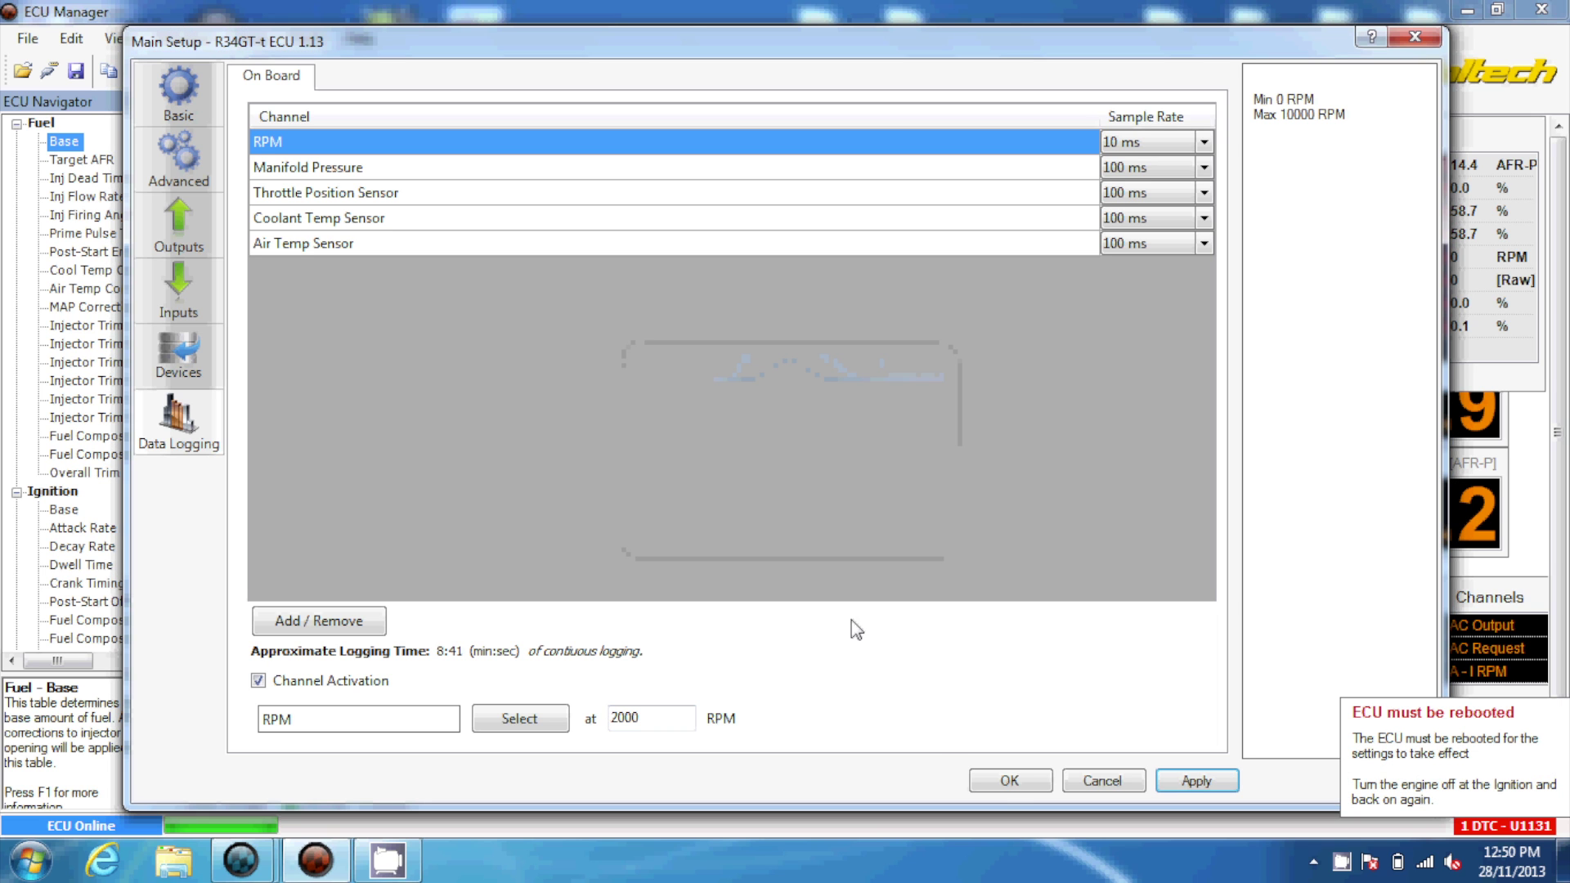
click(1008, 777)
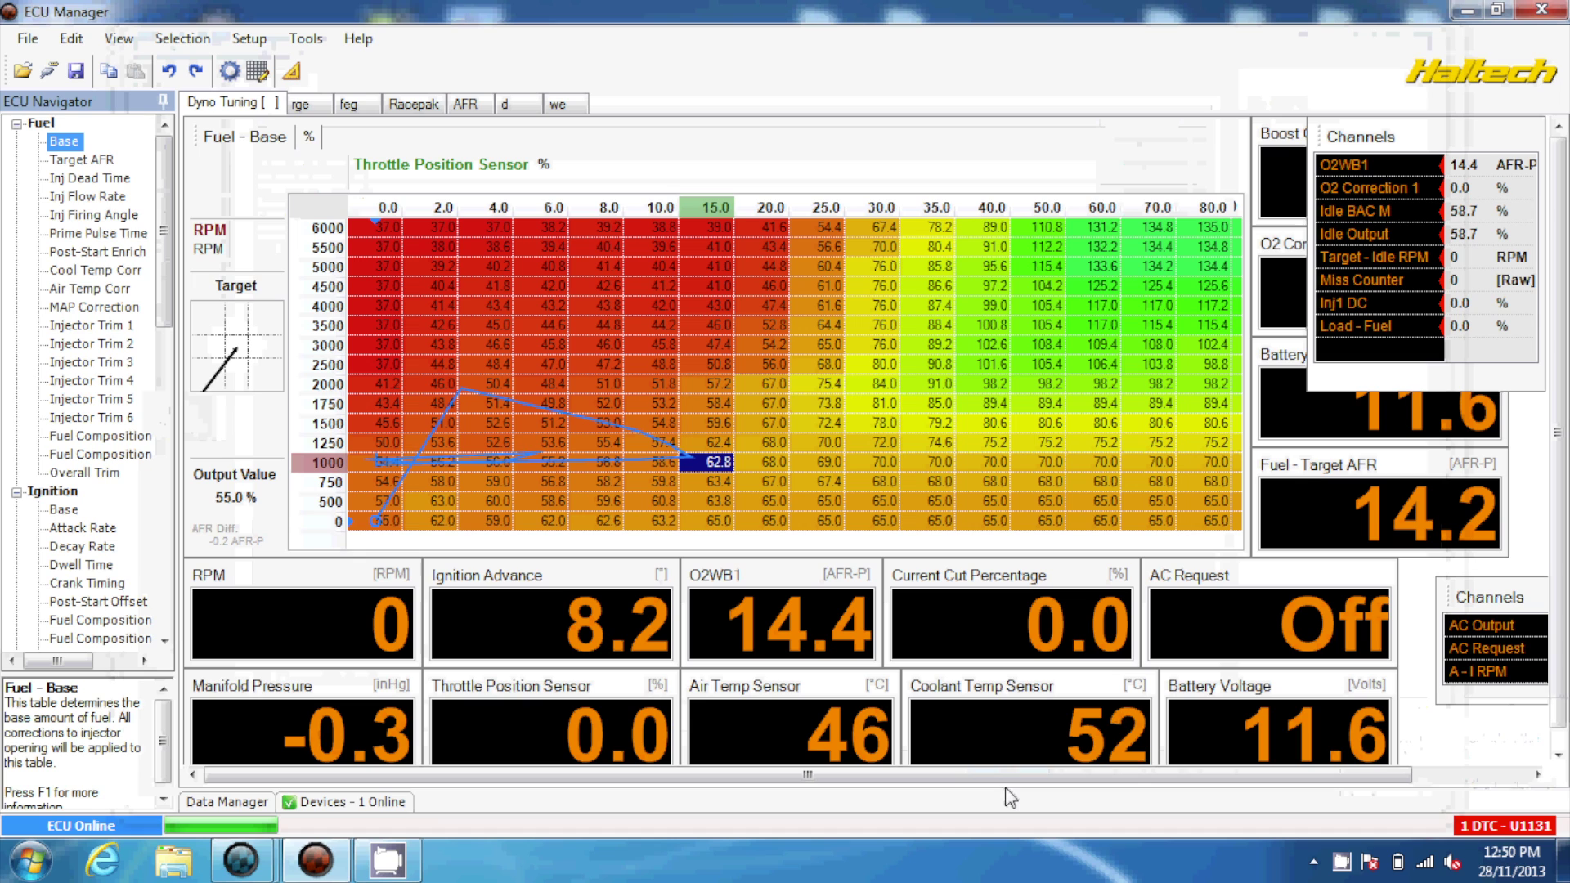
- In Data Manager, record an on-board ECU log with F8 while the engine runs past 2000 RPM
click(256, 800)
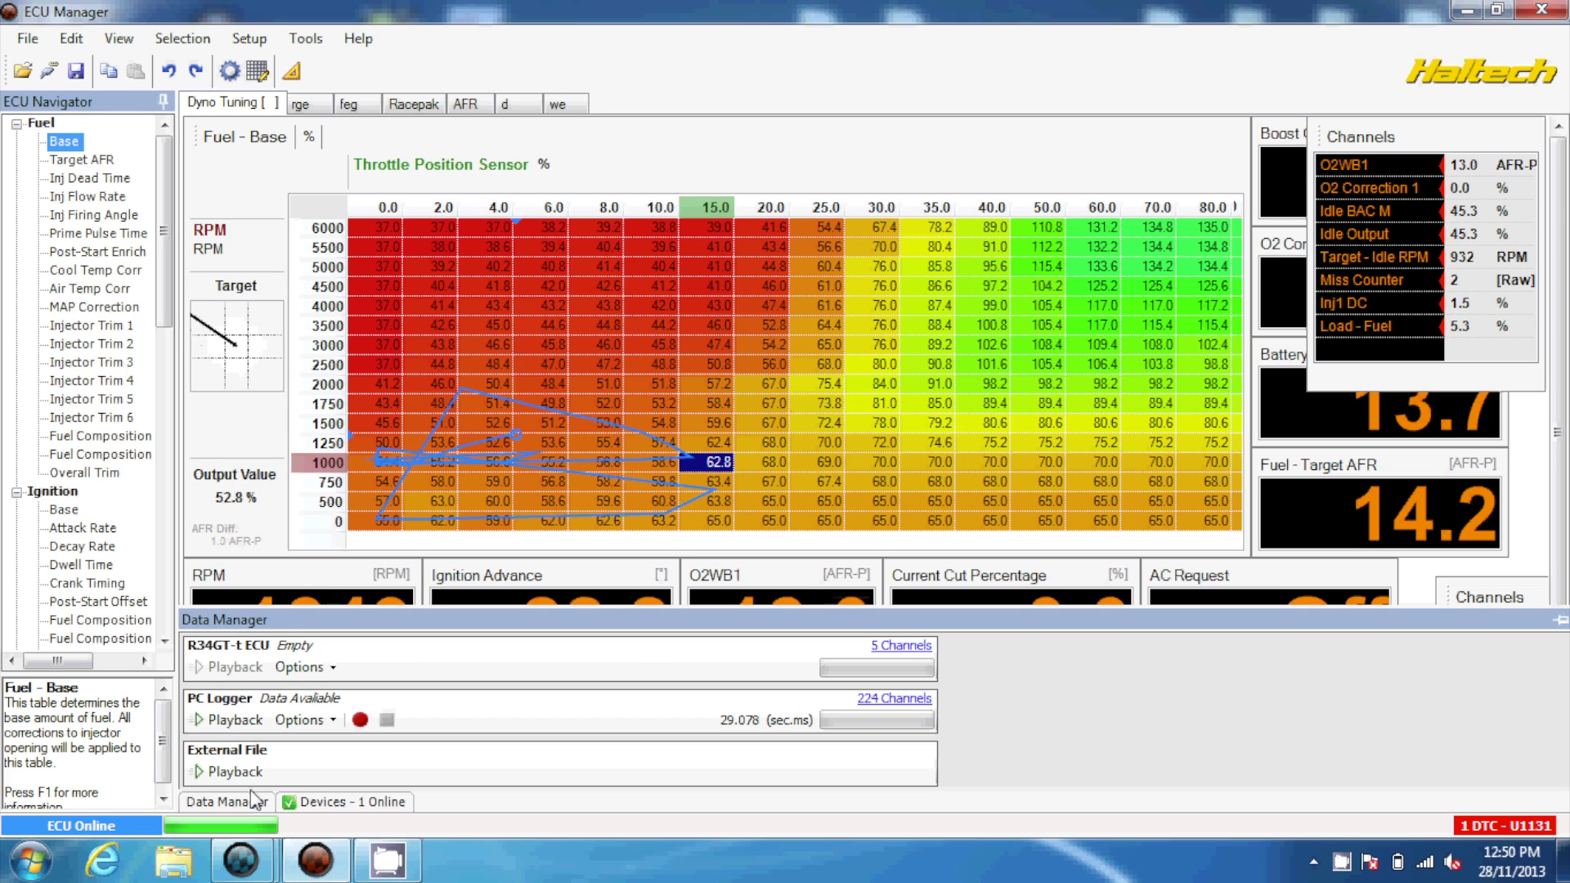
key(F8)
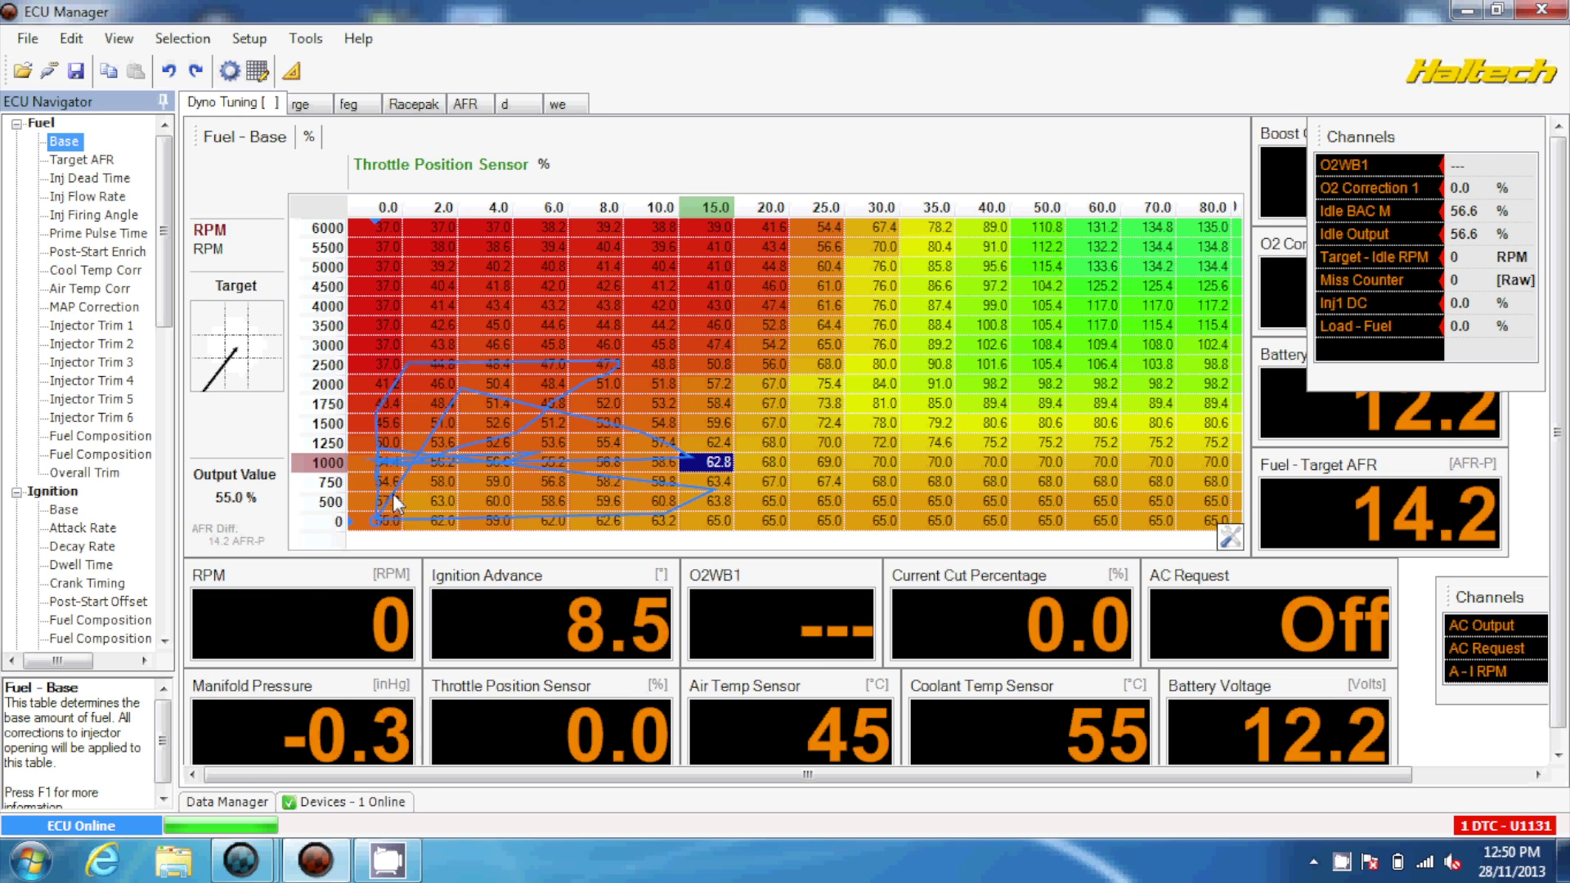
- Show the ECU log's Export To choices, Data Log Viewer... and File..., in Data Manager
click(233, 806)
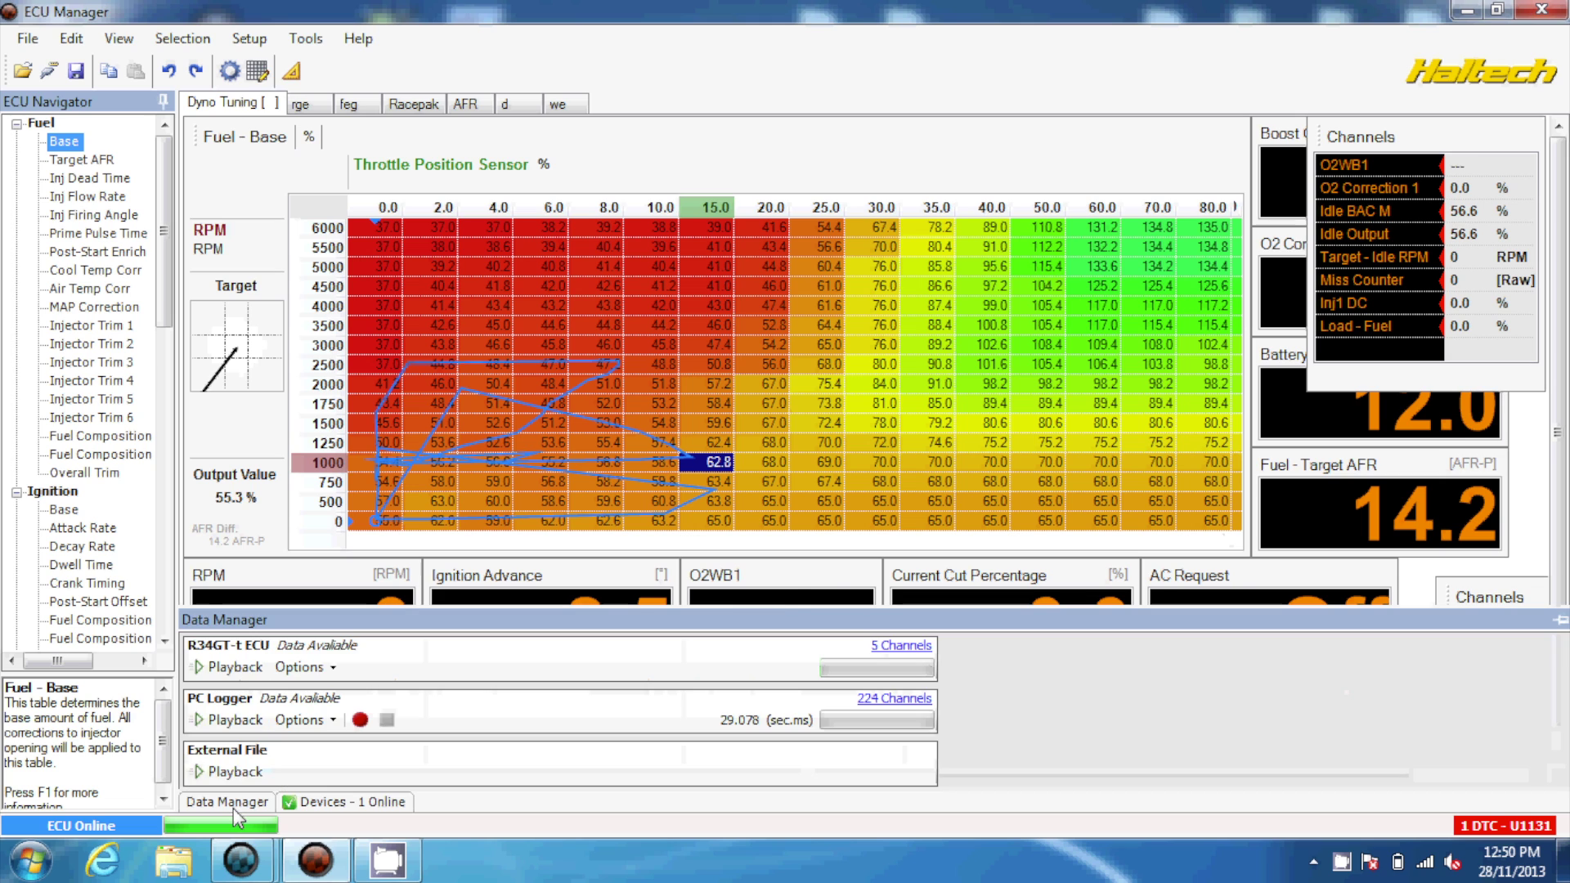
click(283, 669)
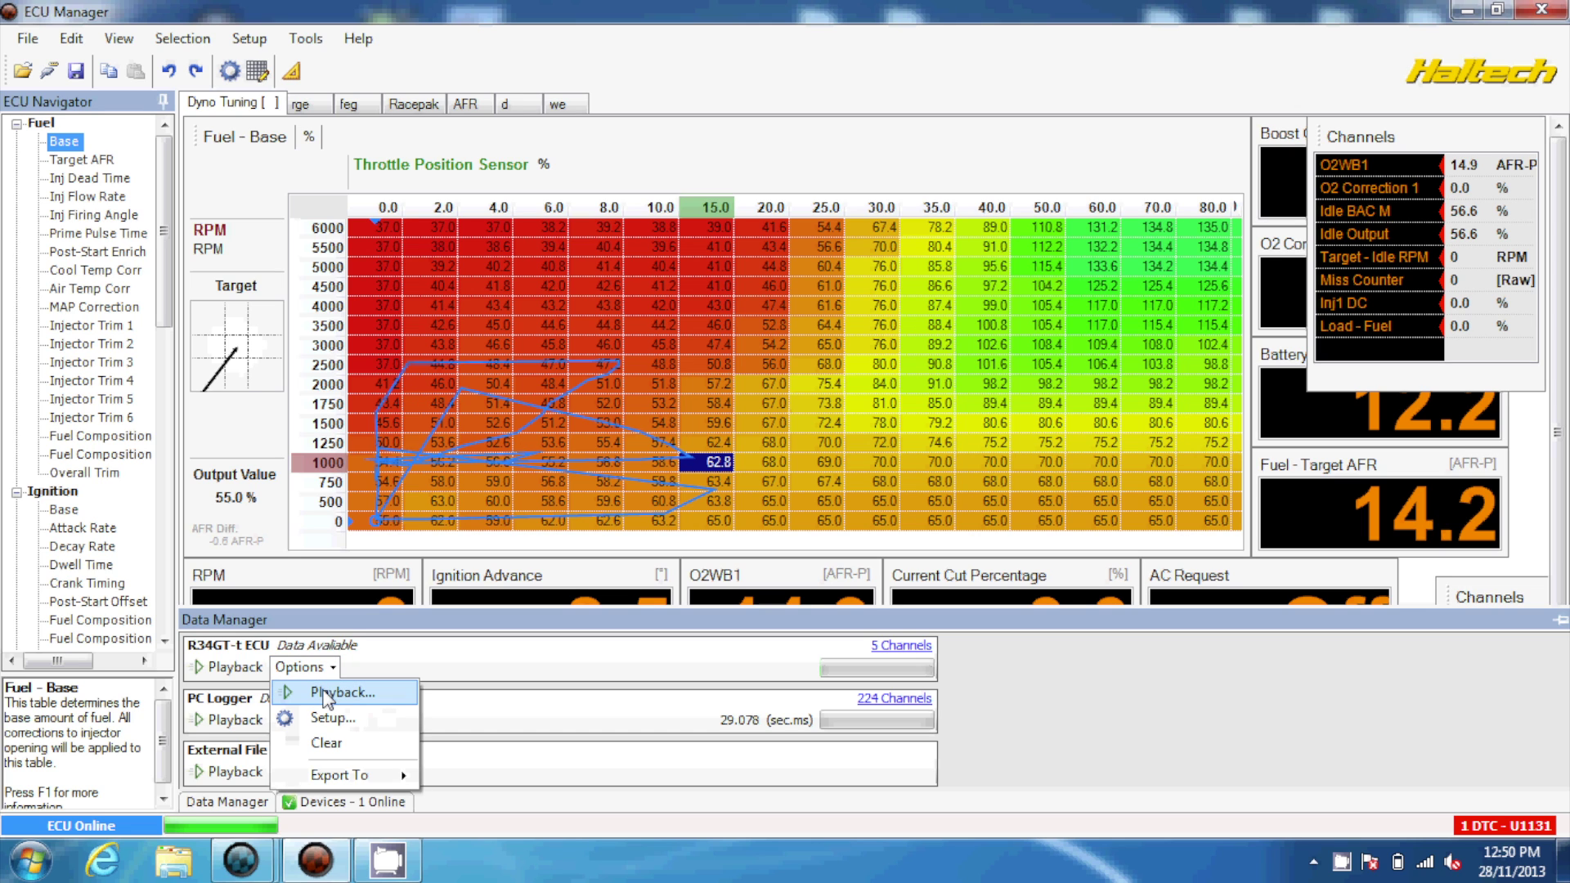
mouse_move(334, 771)
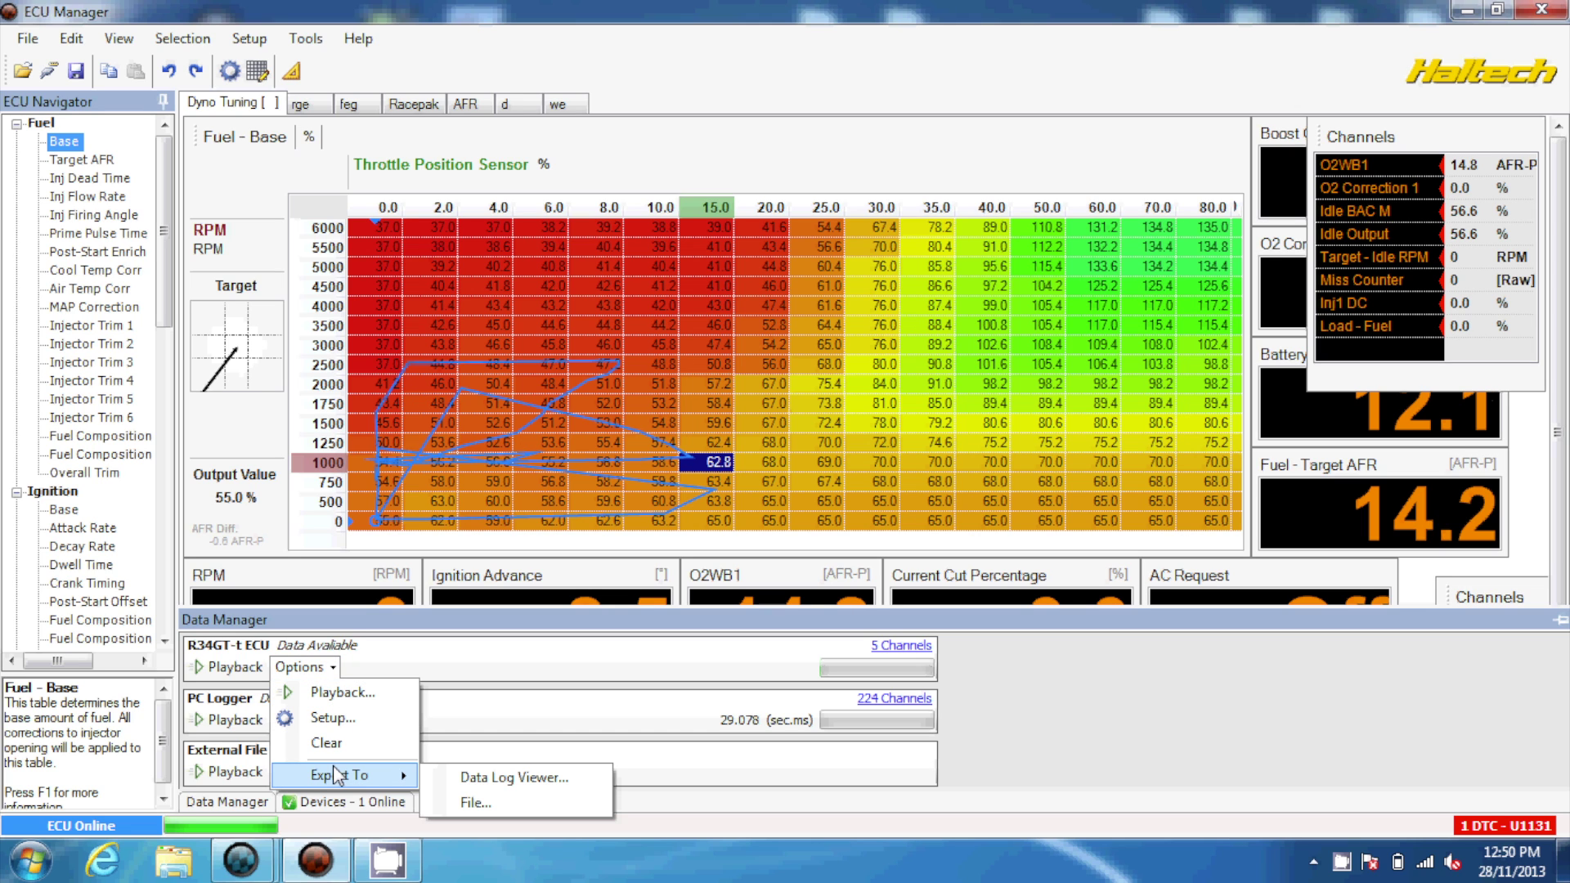